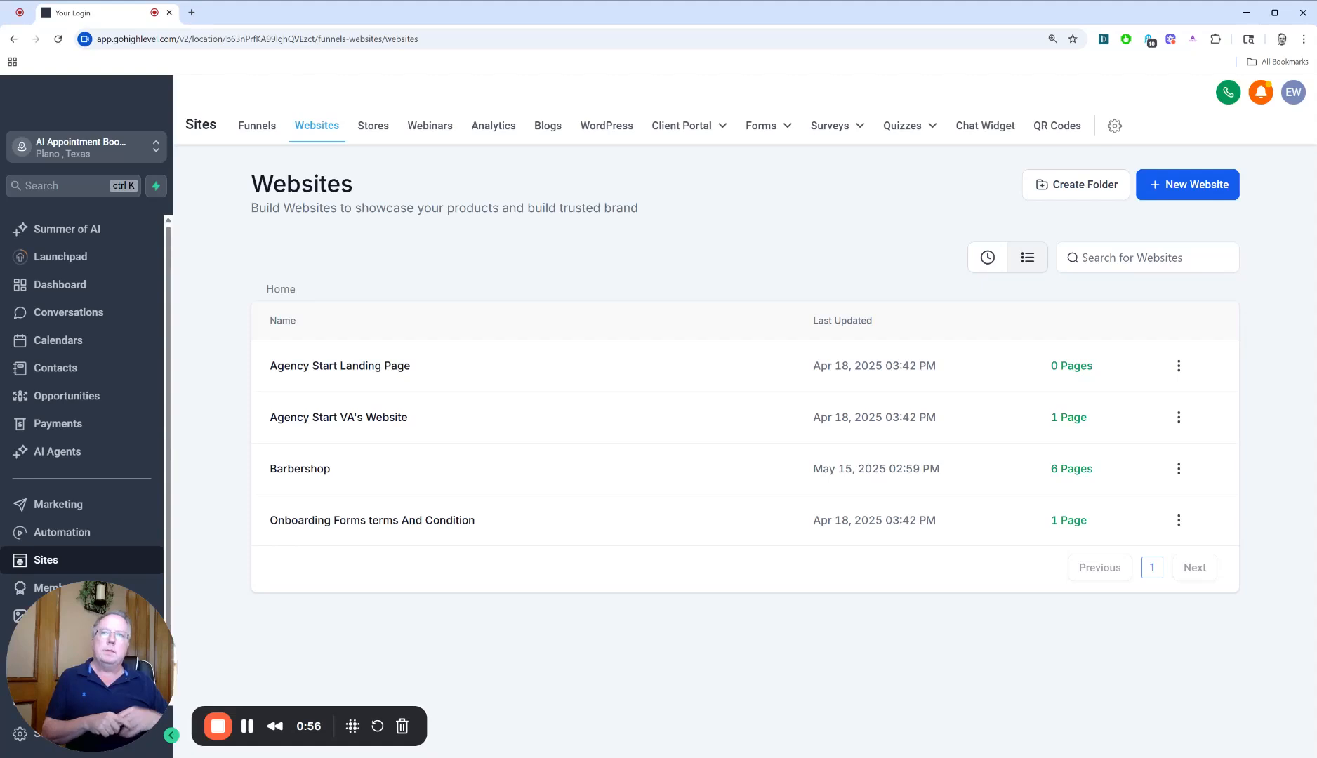
Browse the prebuilt website templates in the template library, load more of them, and close the library
left_click(1187, 184)
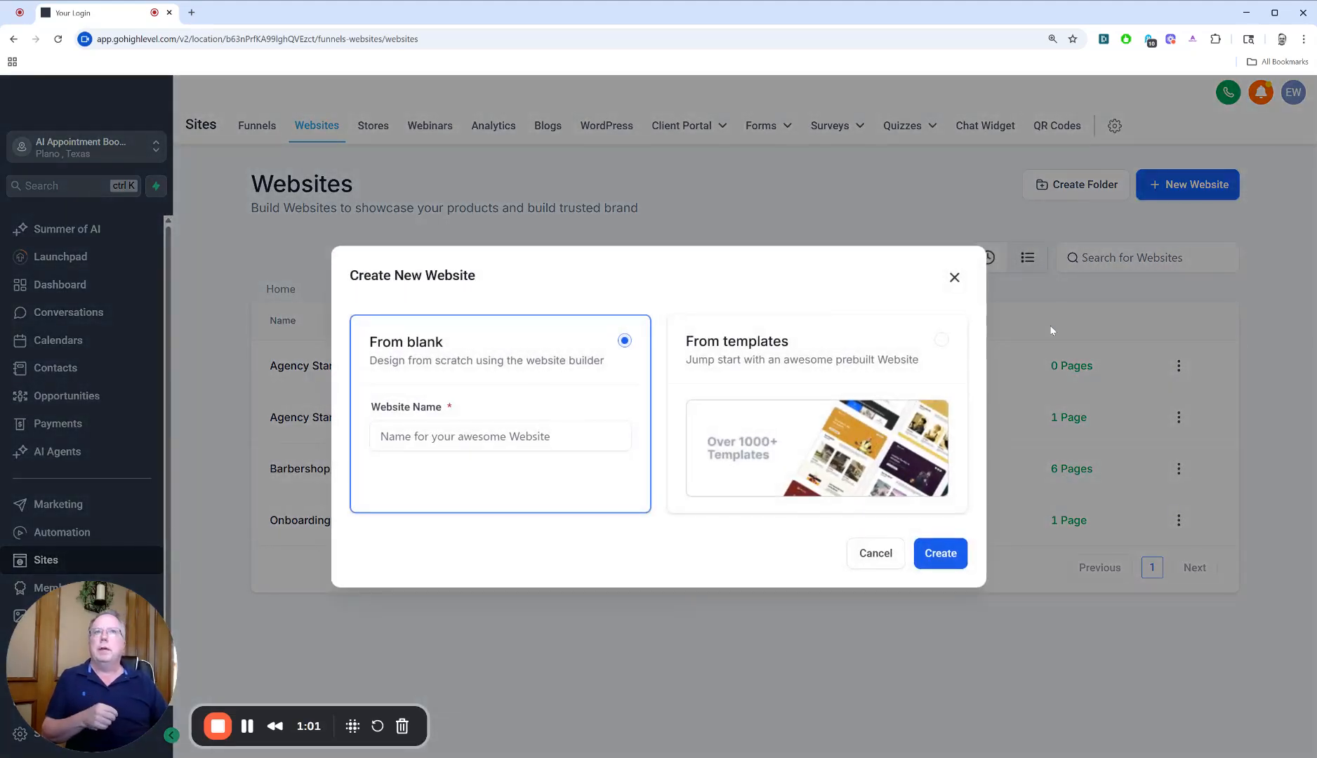
left_click(799, 363)
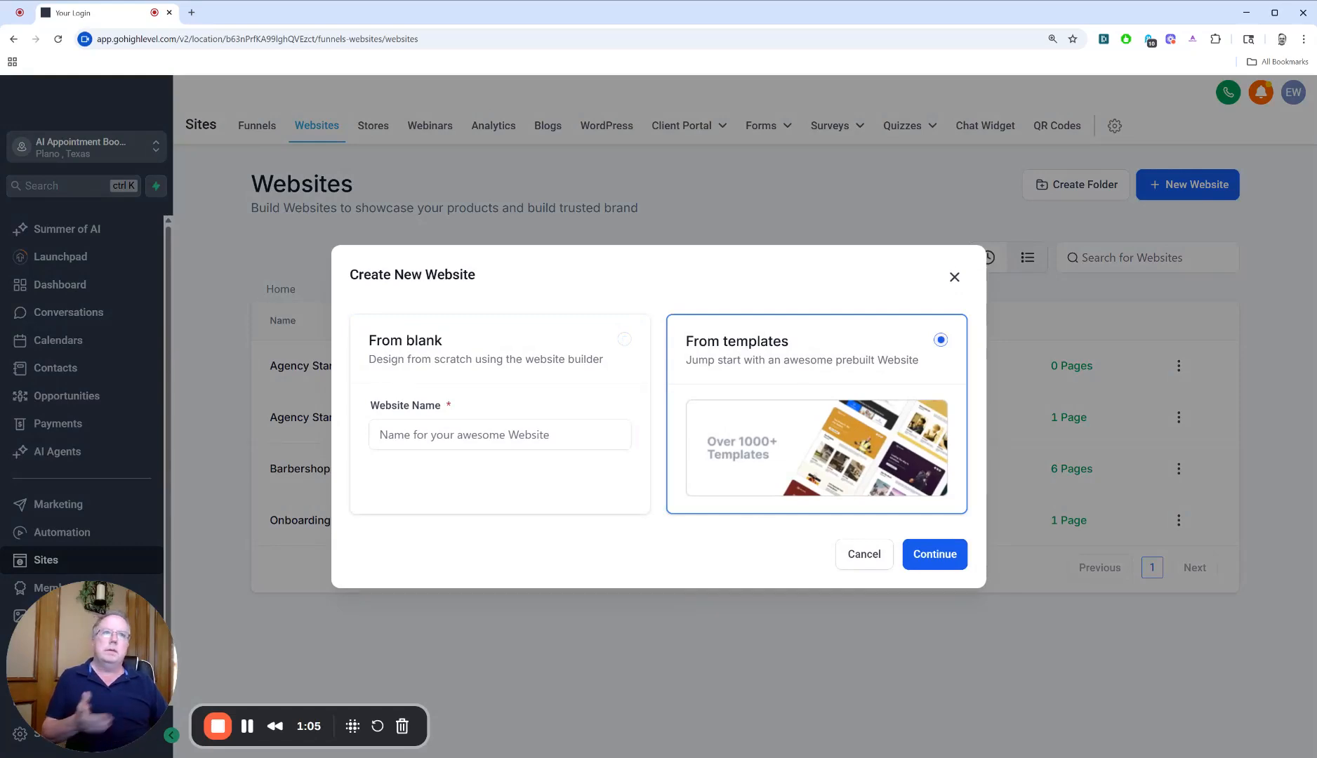
left_click(924, 556)
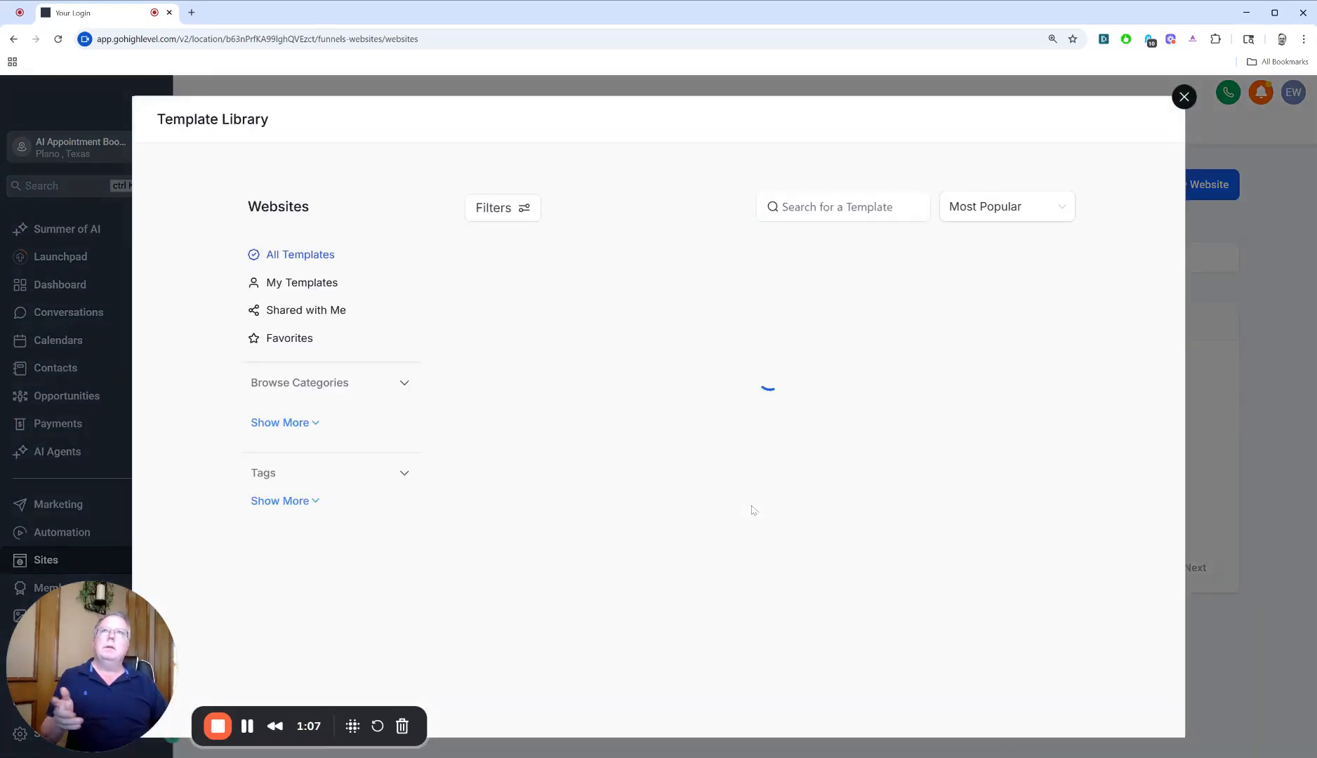
scroll(752, 511, "down", 10)
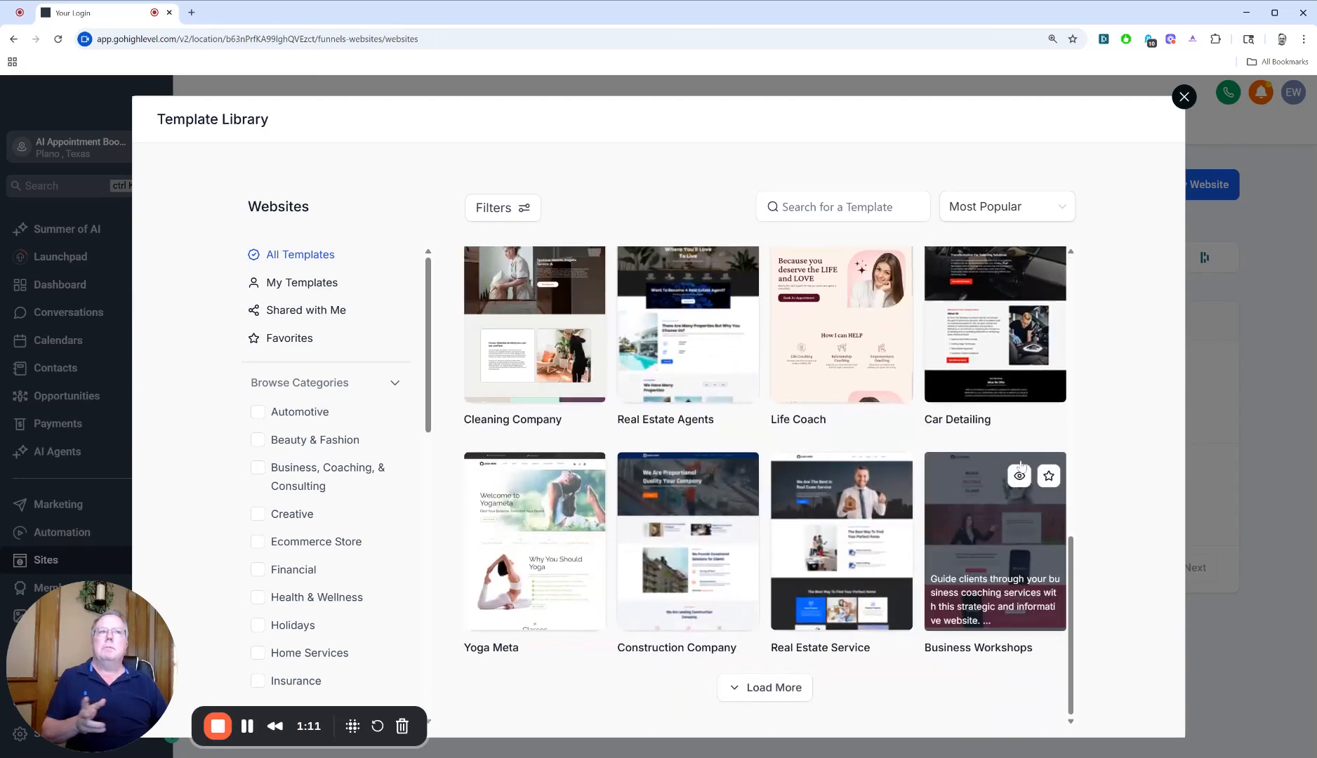
left_click(765, 690)
scroll(853, 648, "down", 15)
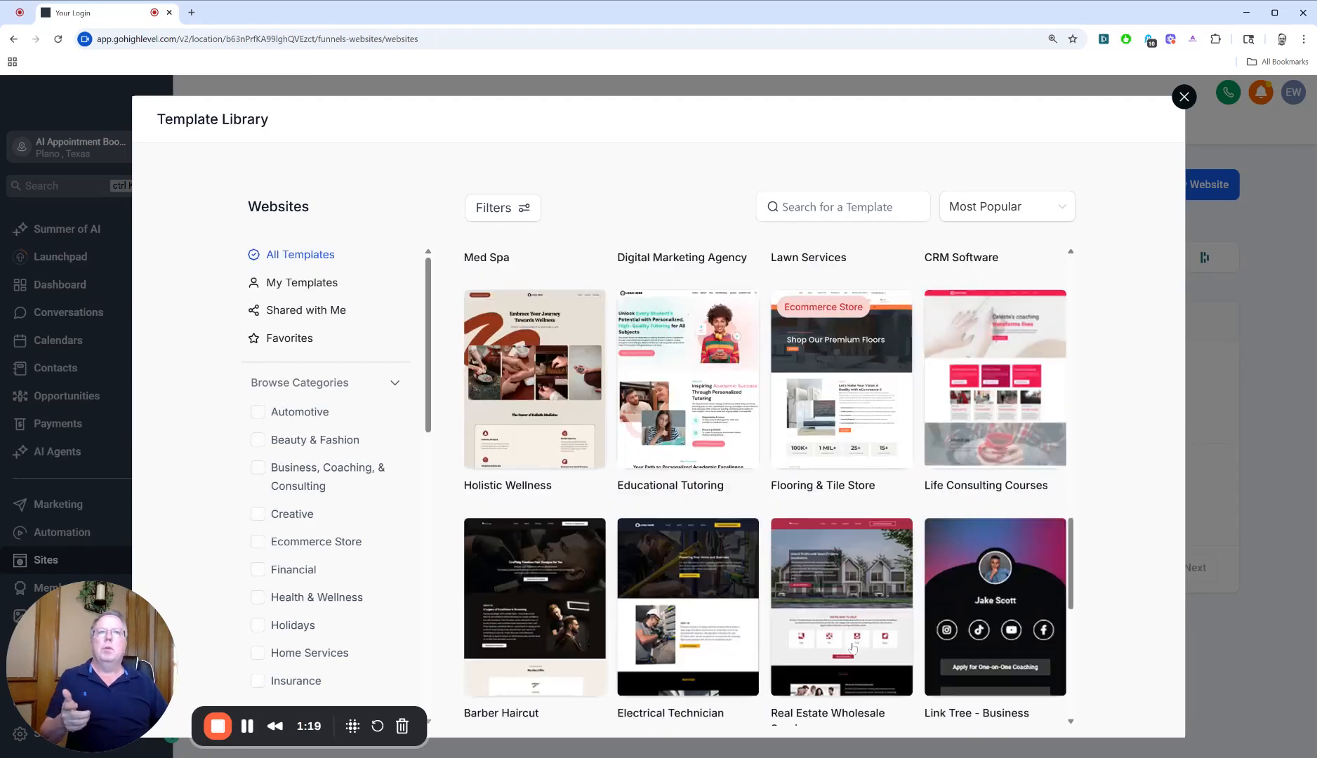
scroll(810, 625, "up", 6)
scroll(809, 624, "up", 5)
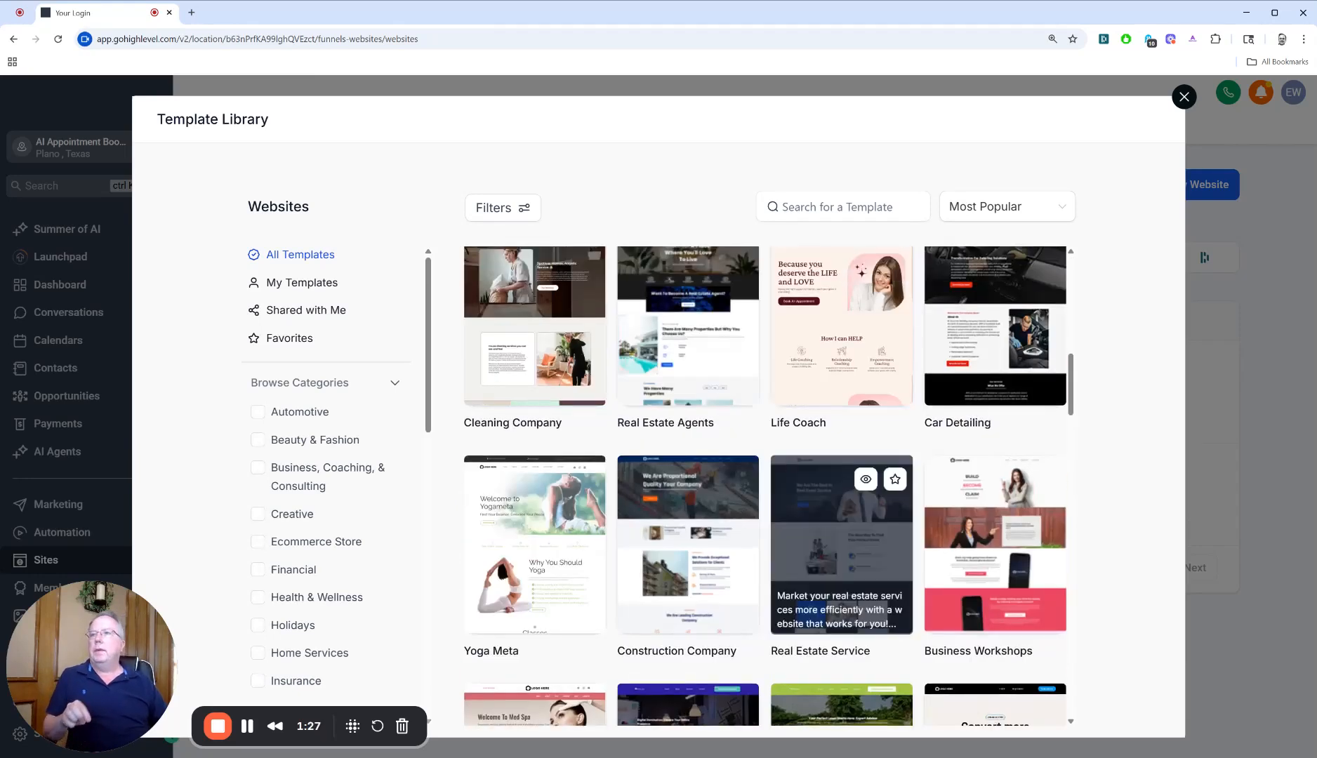
left_click(1184, 97)
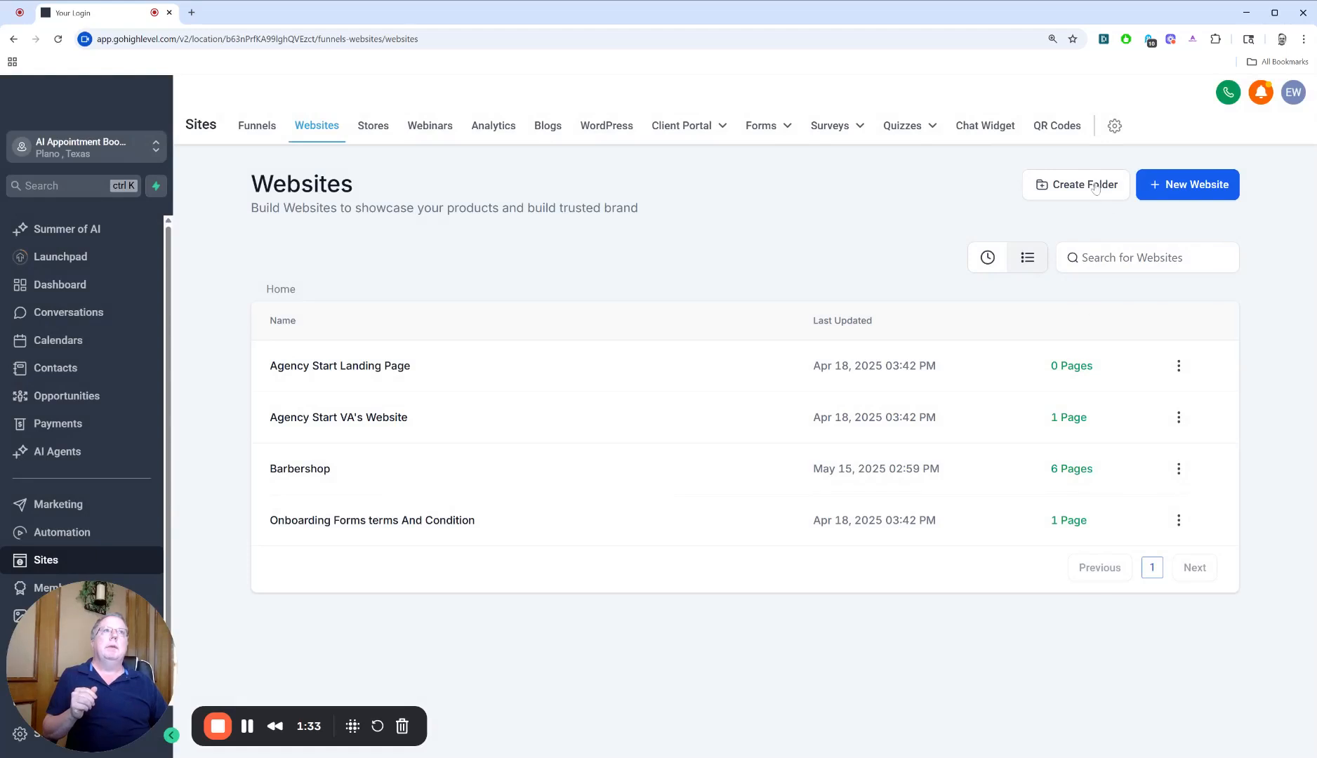
Create a new website from blank with the name Test
left_click(1169, 191)
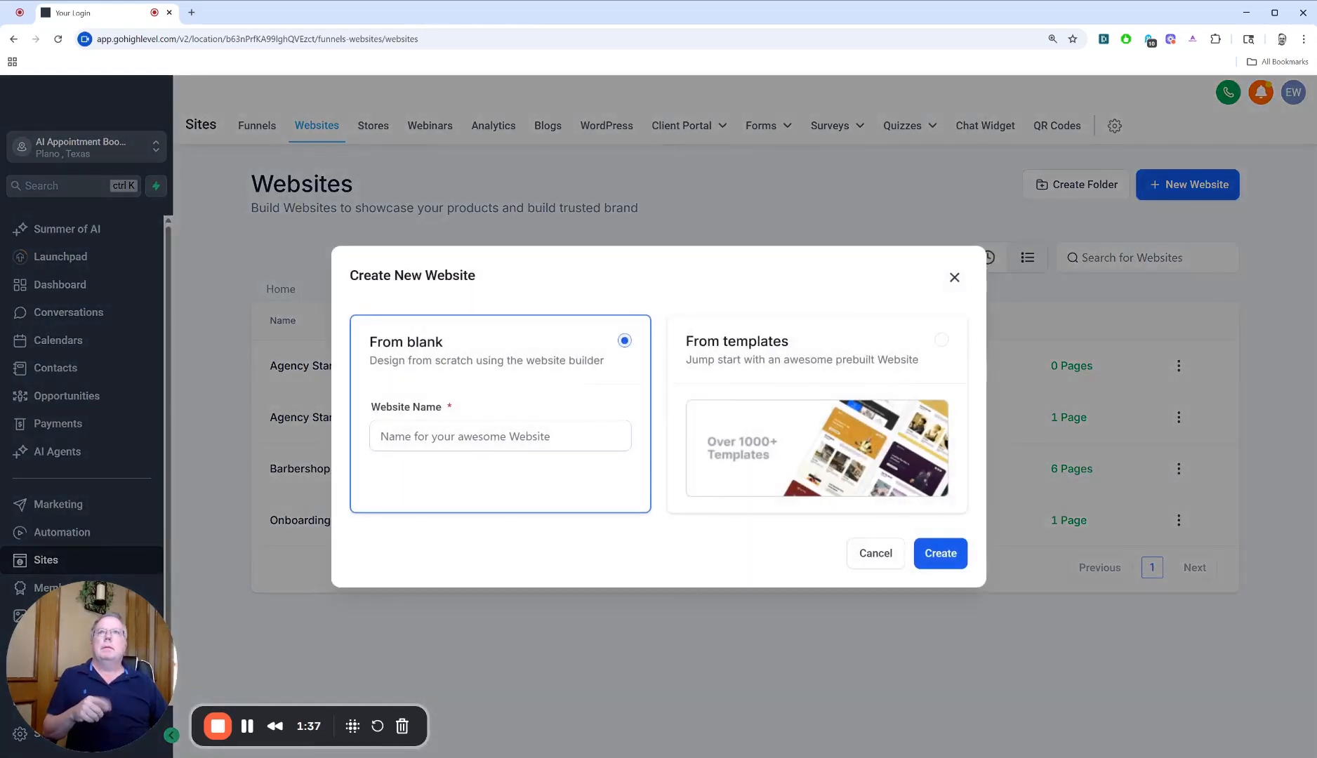
left_click(500, 436)
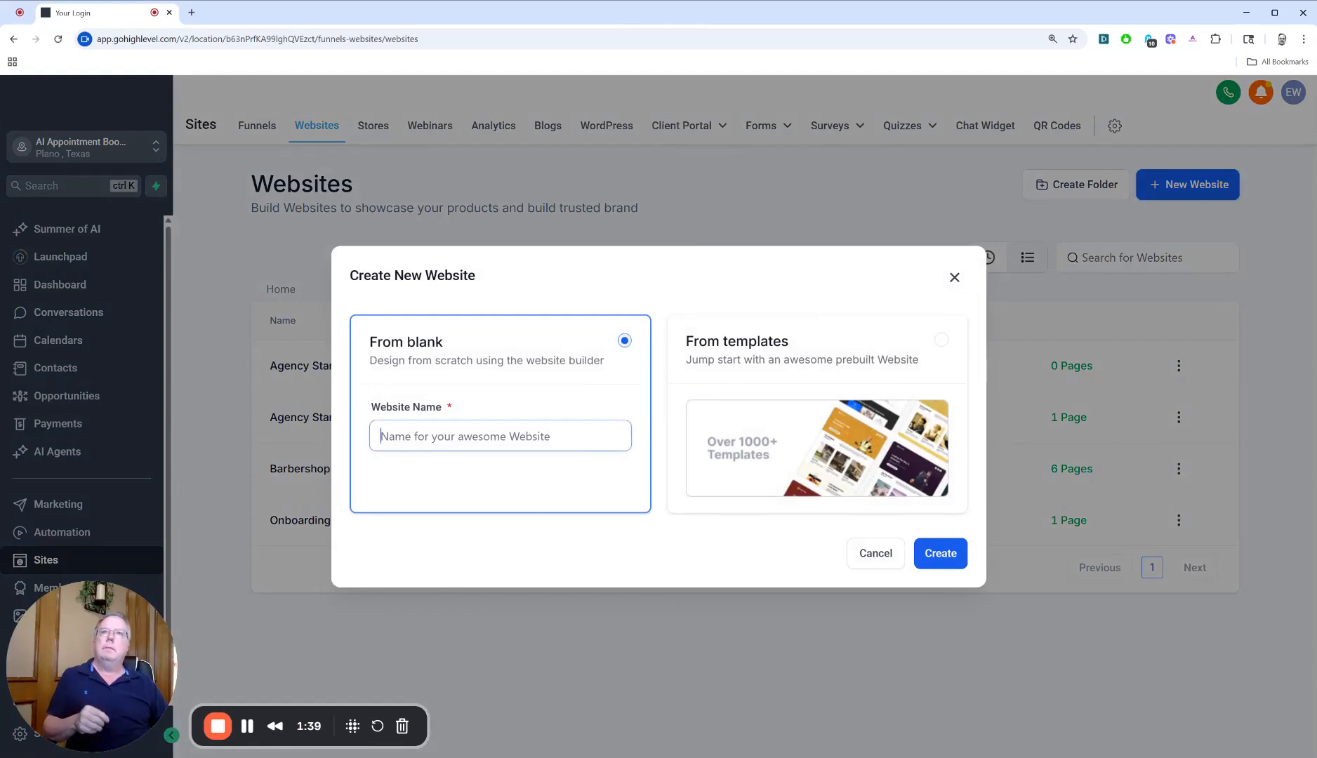
type("Test")
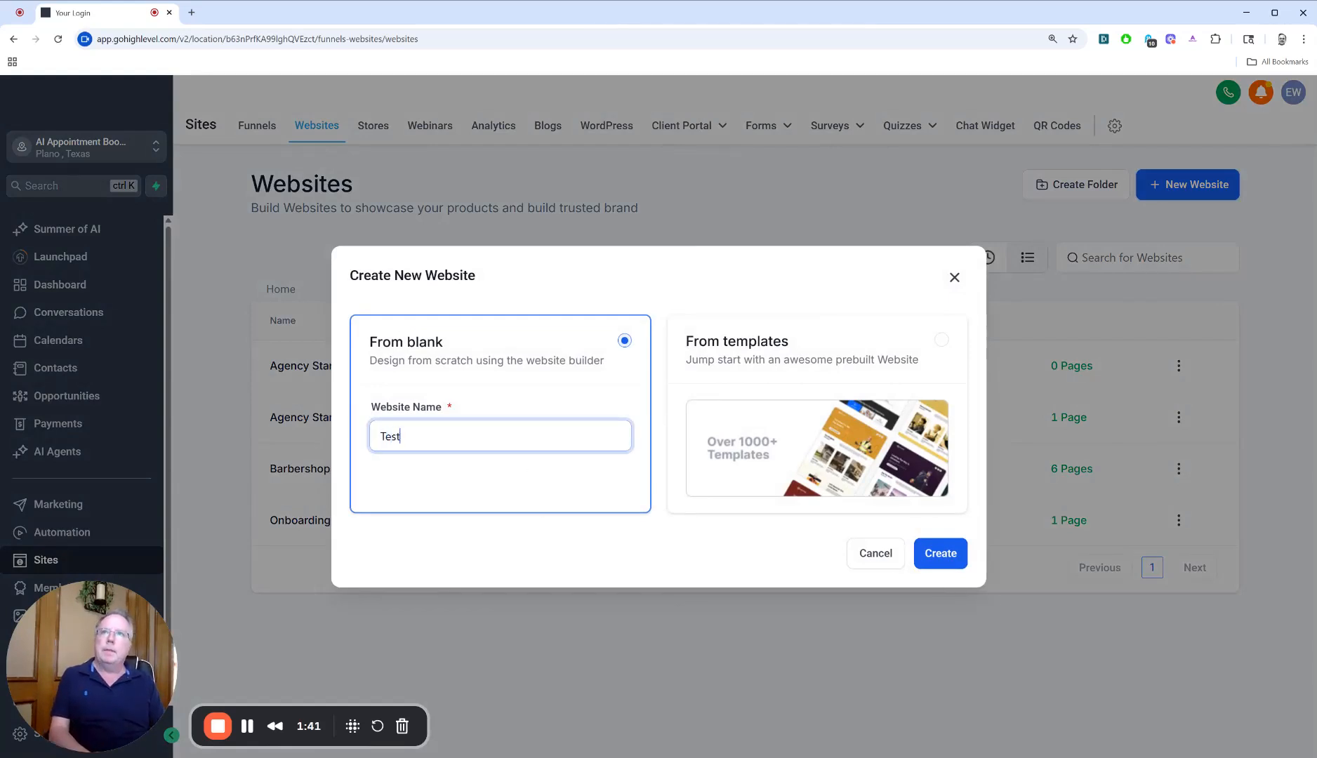
left_click(948, 553)
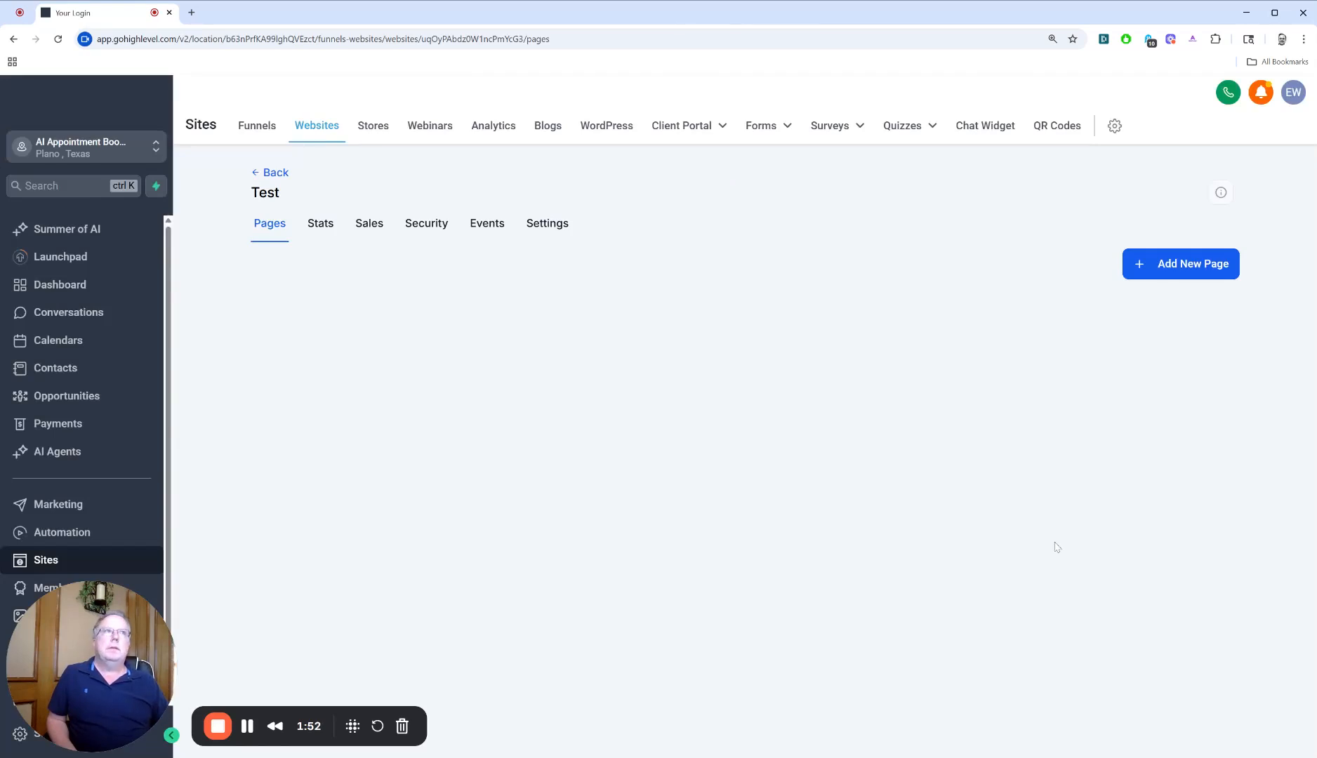
Add a page named Landing Page to the Test website and start building it from blank
left_click(1159, 271)
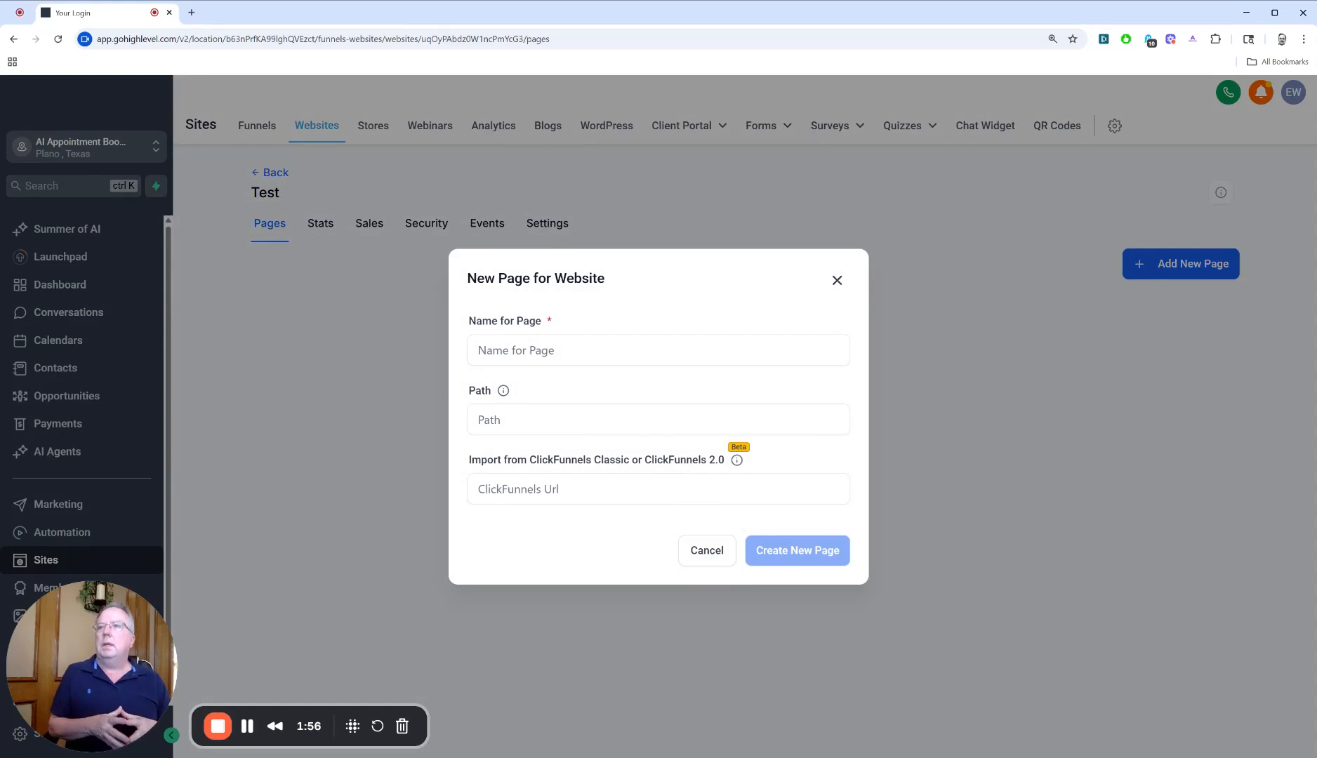
left_click(659, 351)
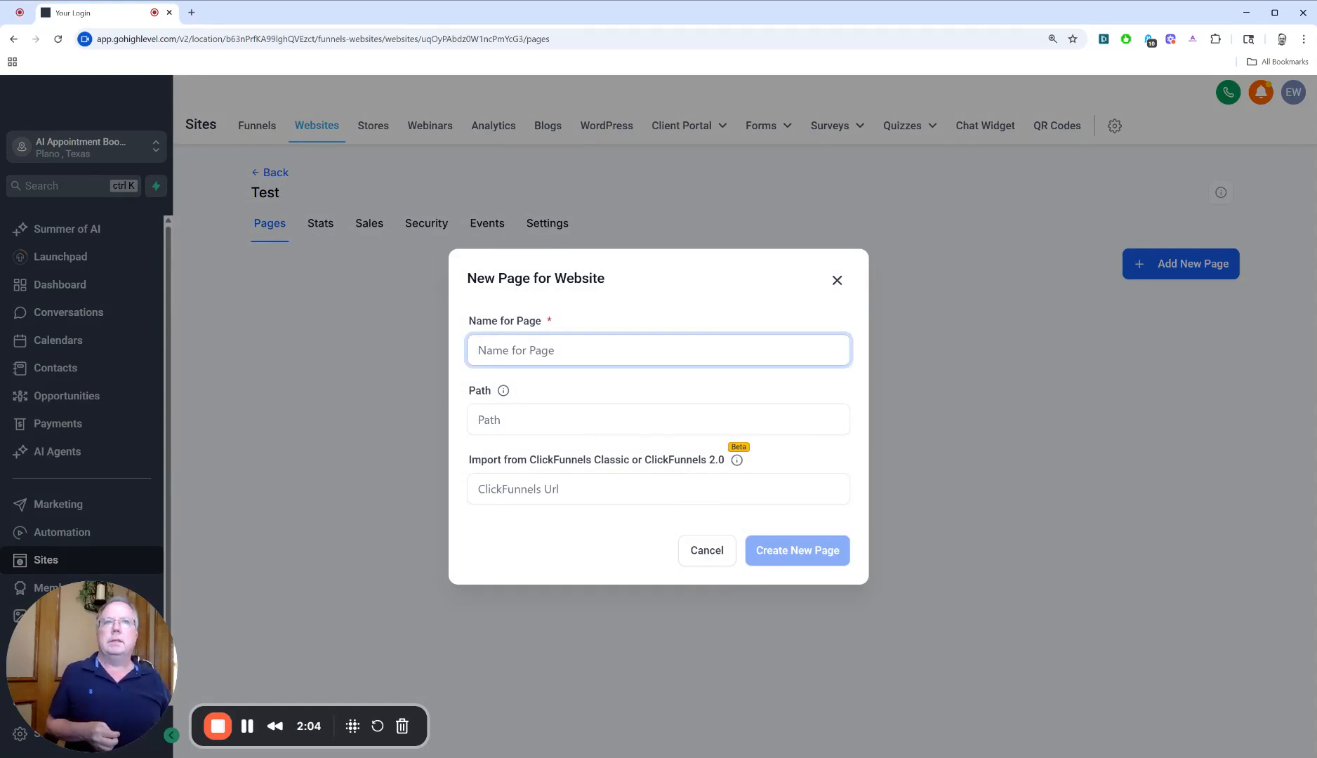
type("T")
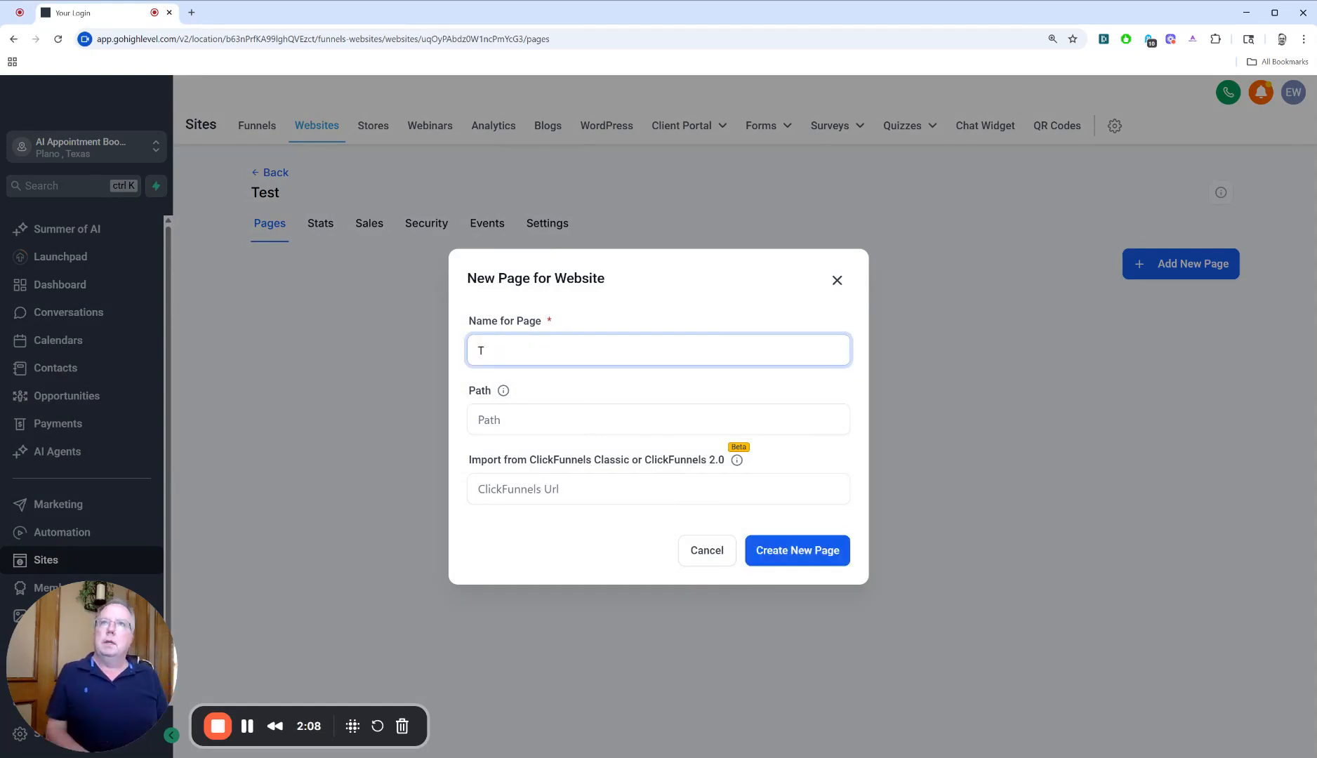
key("BackSpace")
type("Landin")
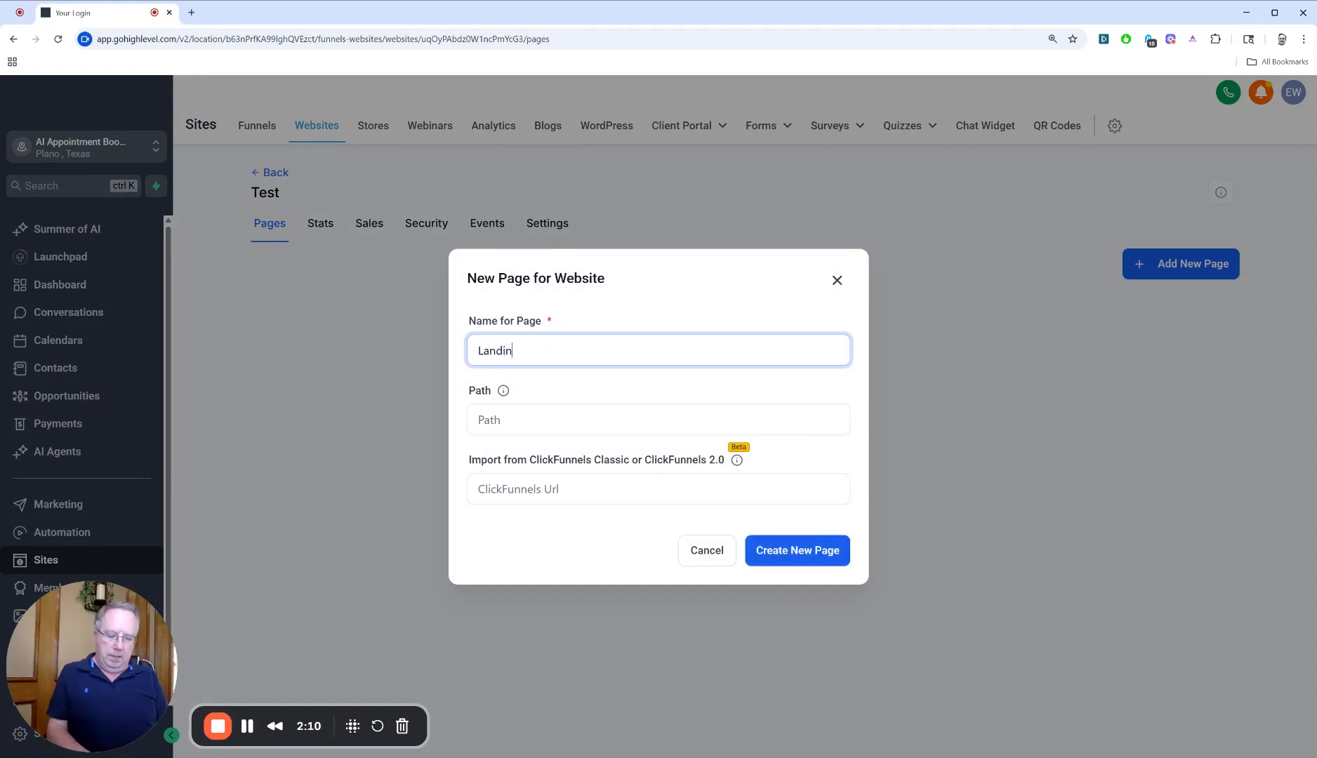
type("g Page")
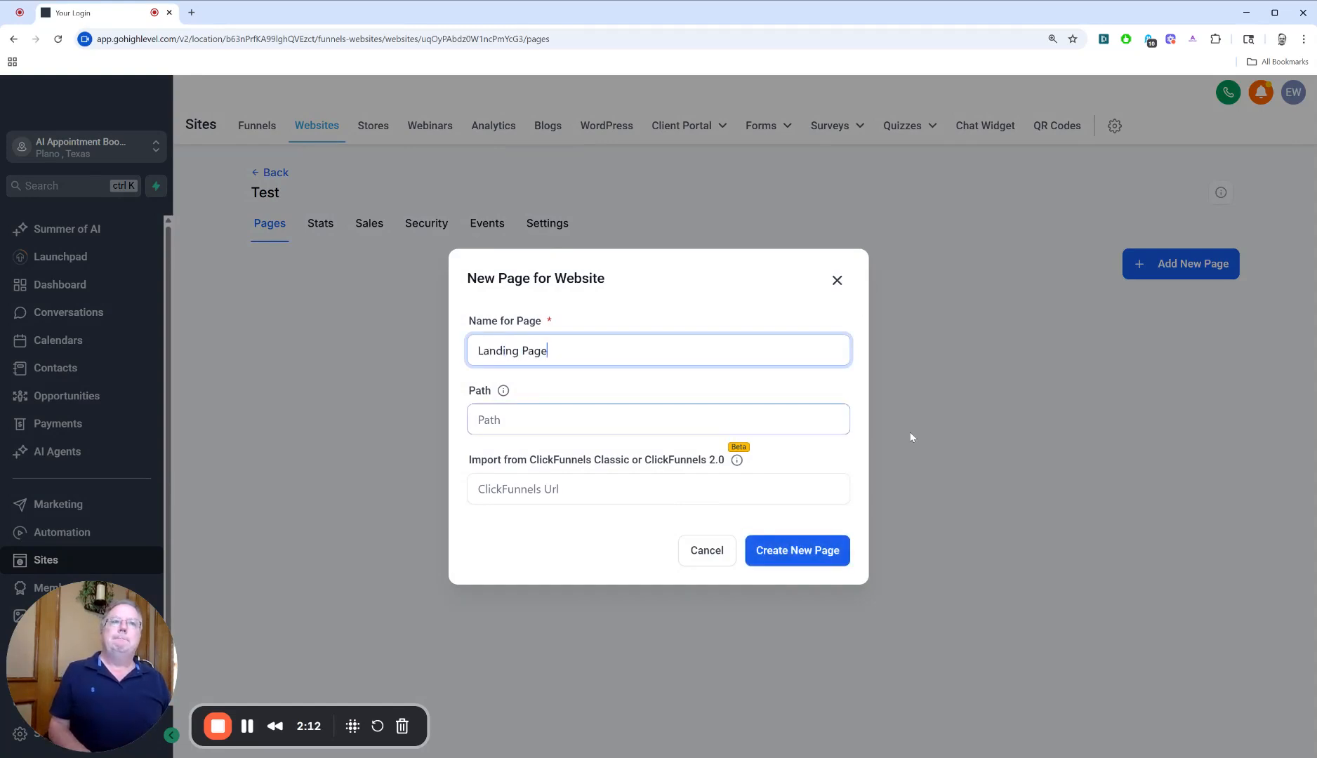
left_click(811, 549)
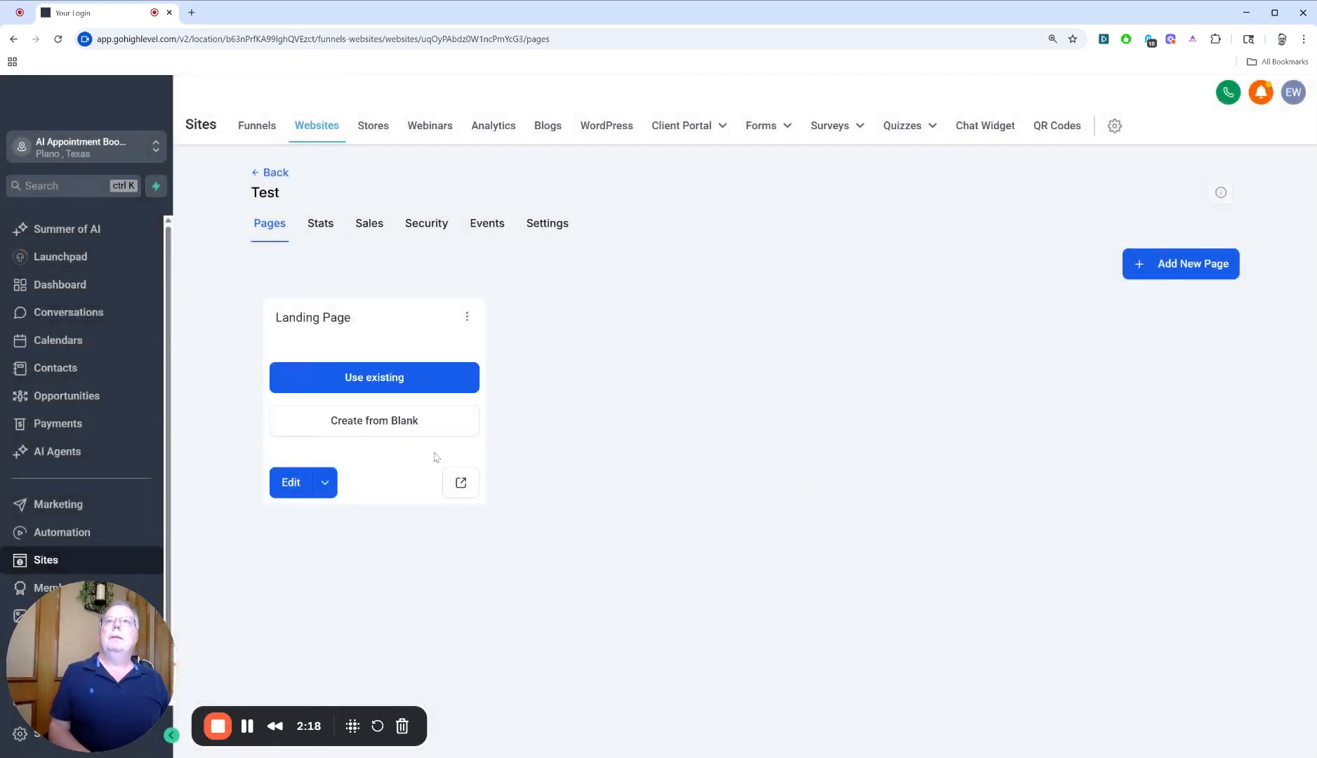
left_click(409, 426)
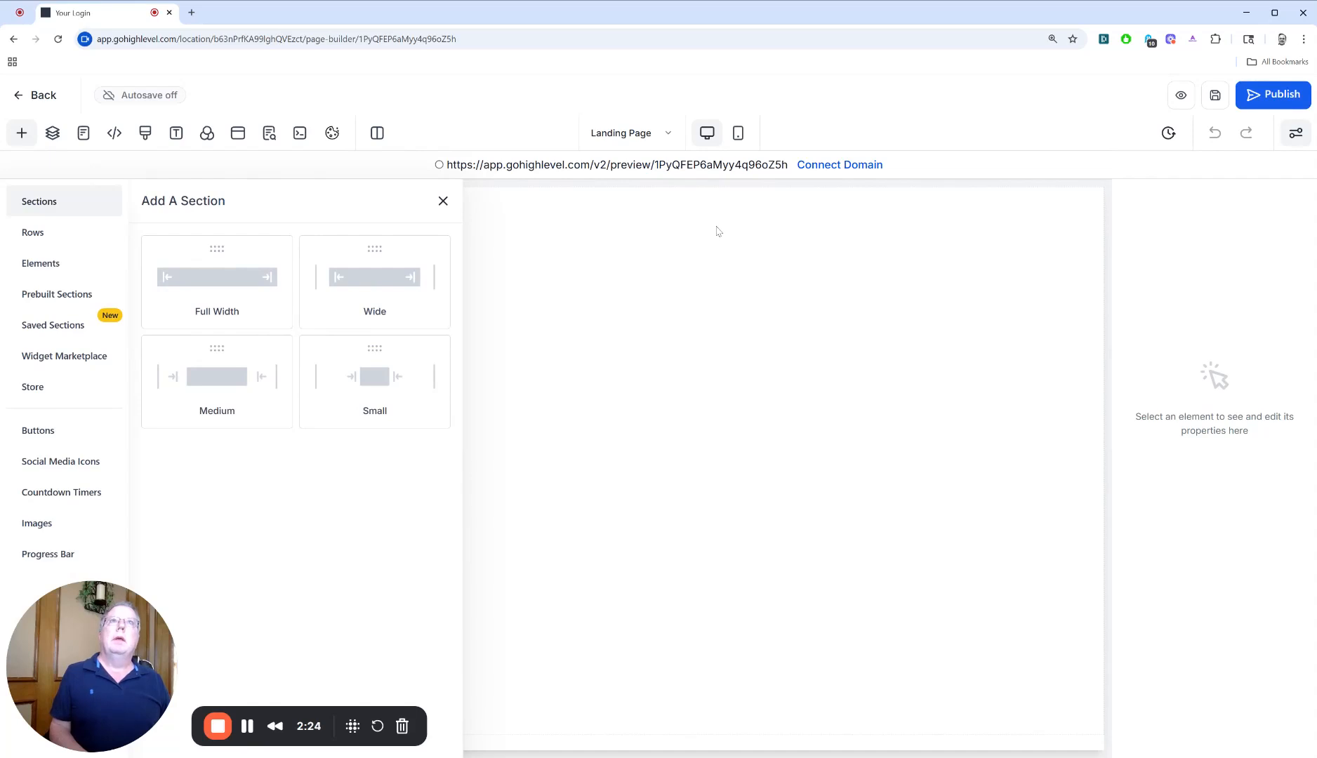
View the domains available to connect to the landing page without selecting one
left_click(837, 165)
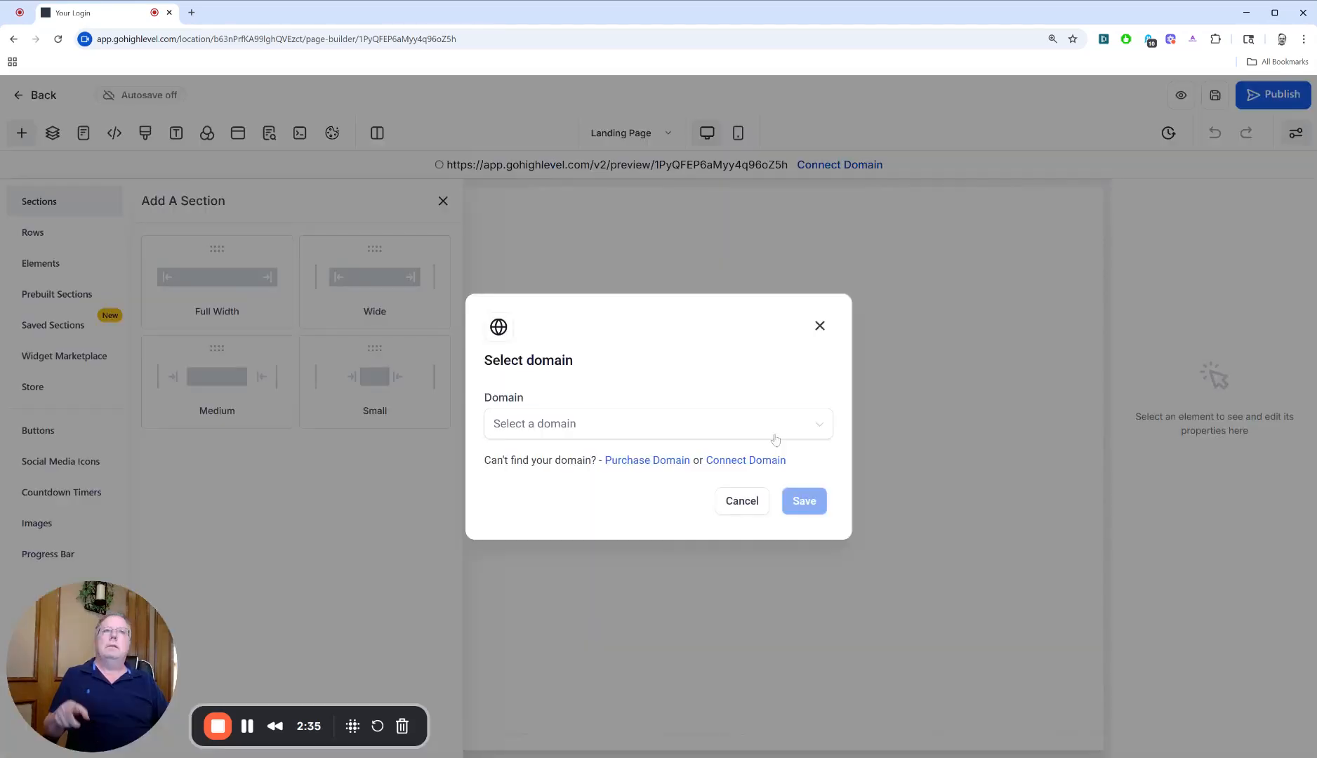
left_click(776, 424)
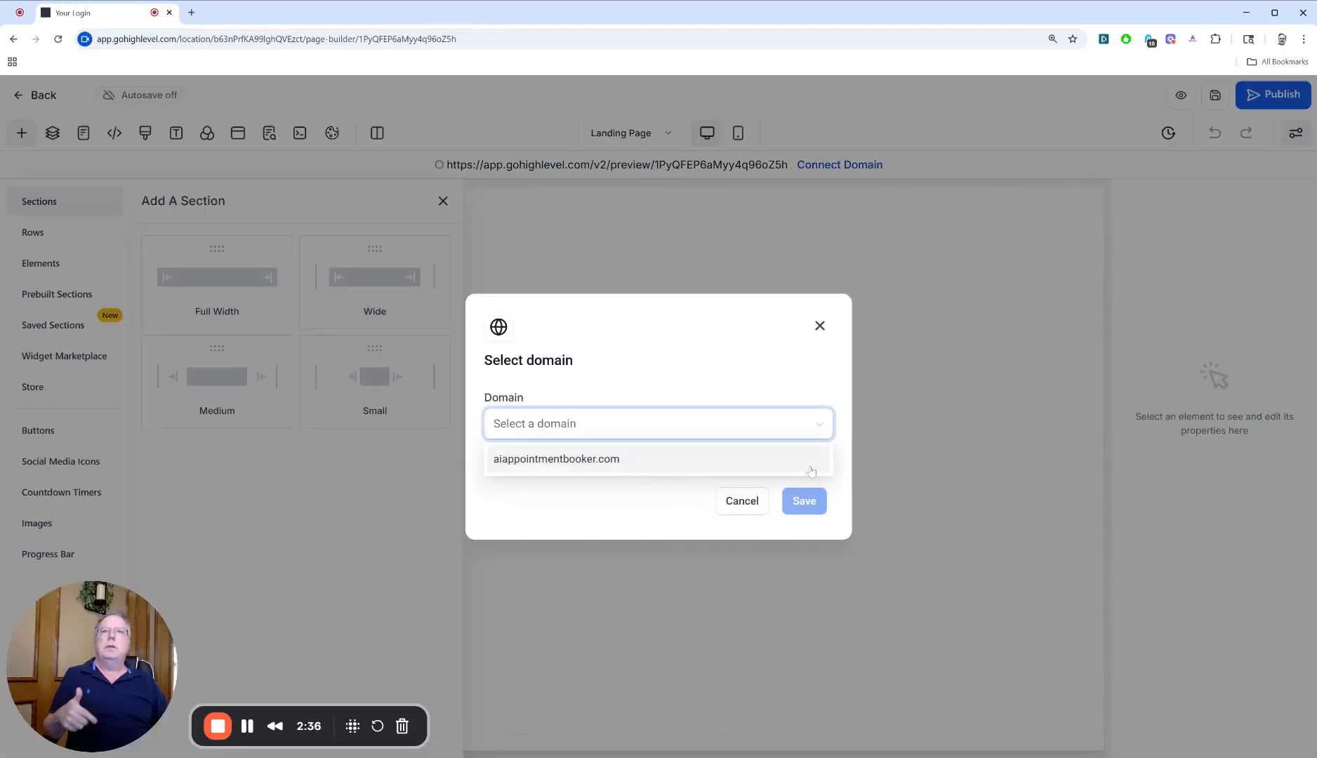
left_click(743, 500)
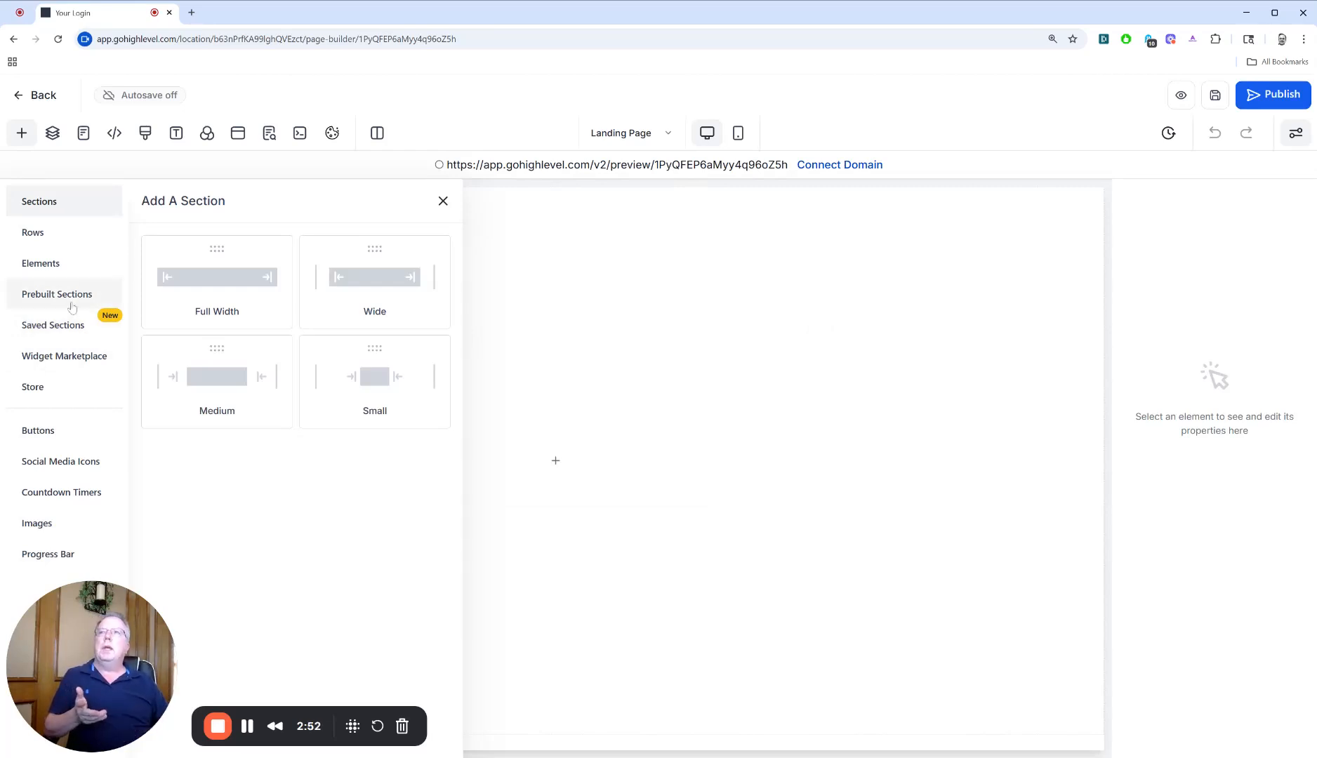
Examine the saved section templates and the prebuilt sections for About, Call To Action, FAQs, Product and Plan Selection
left_click(72, 307)
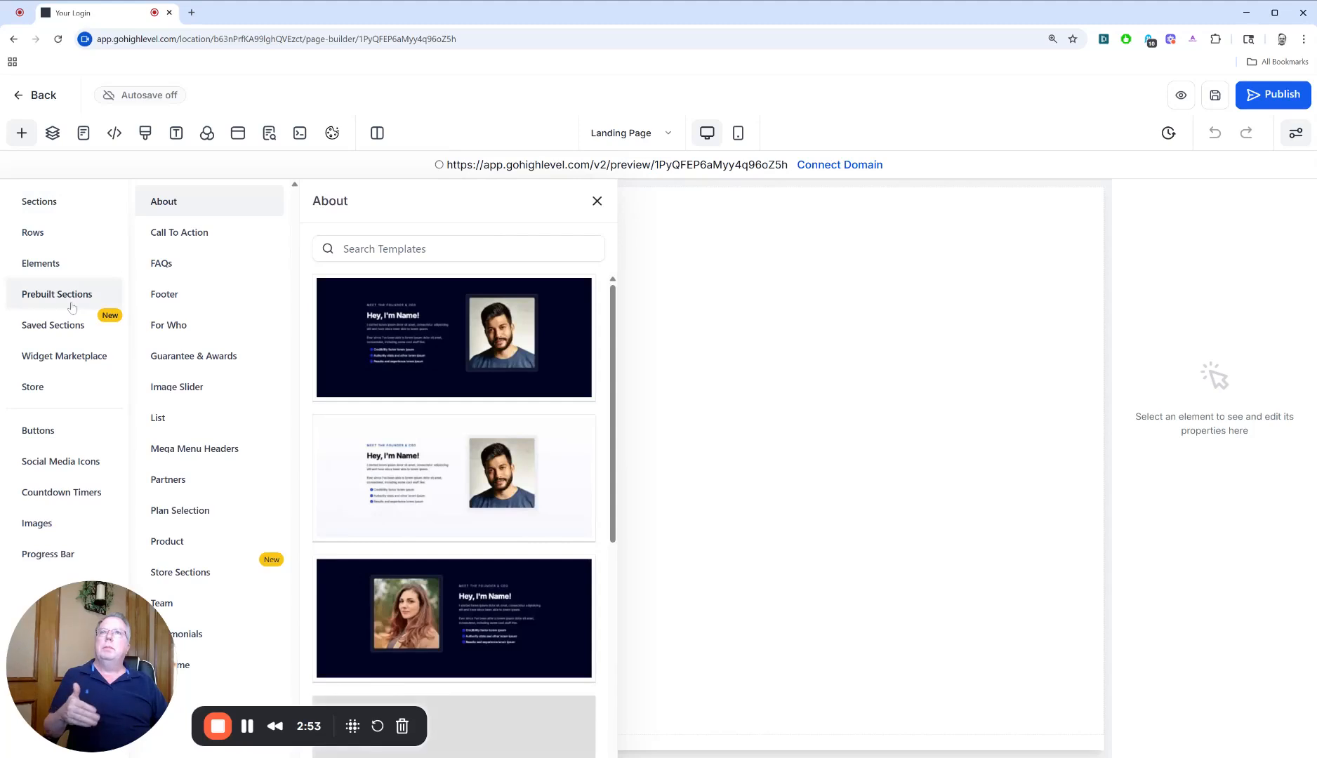
left_click(41, 202)
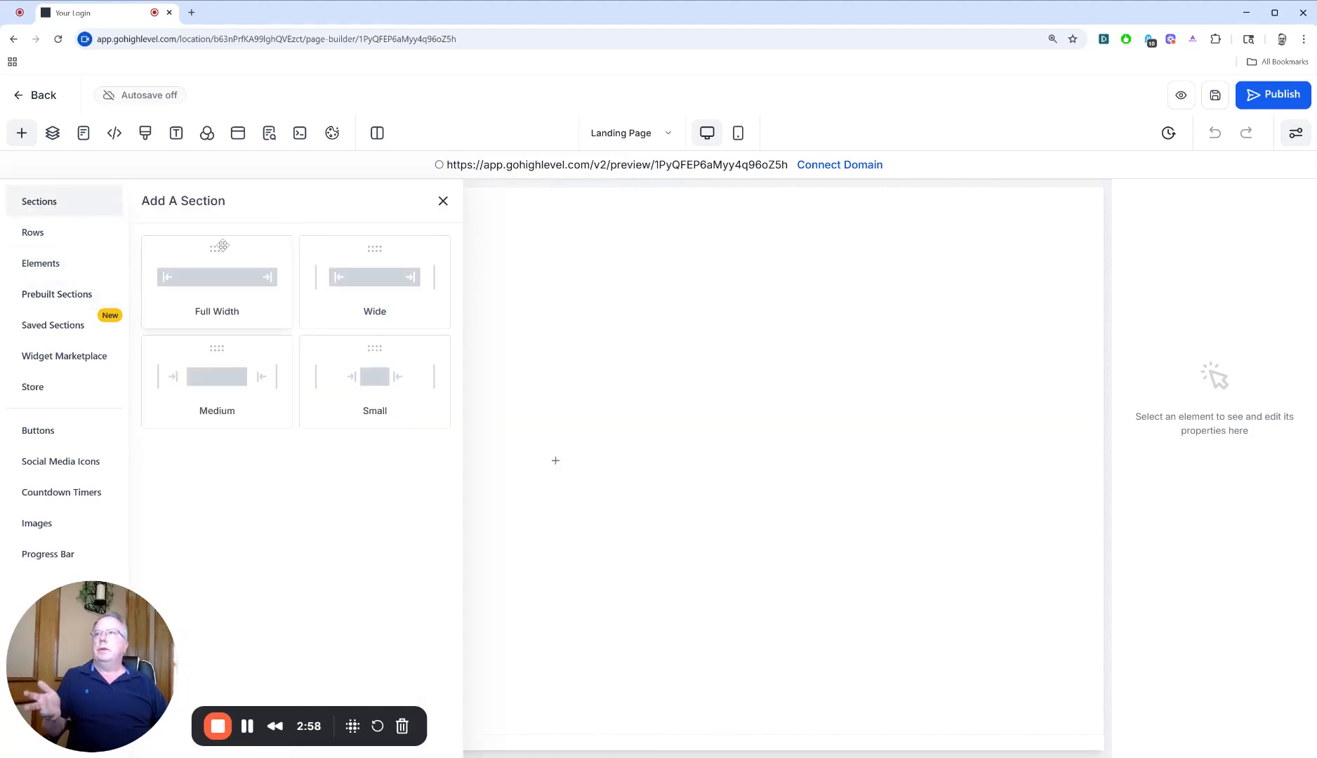
left_click(51, 327)
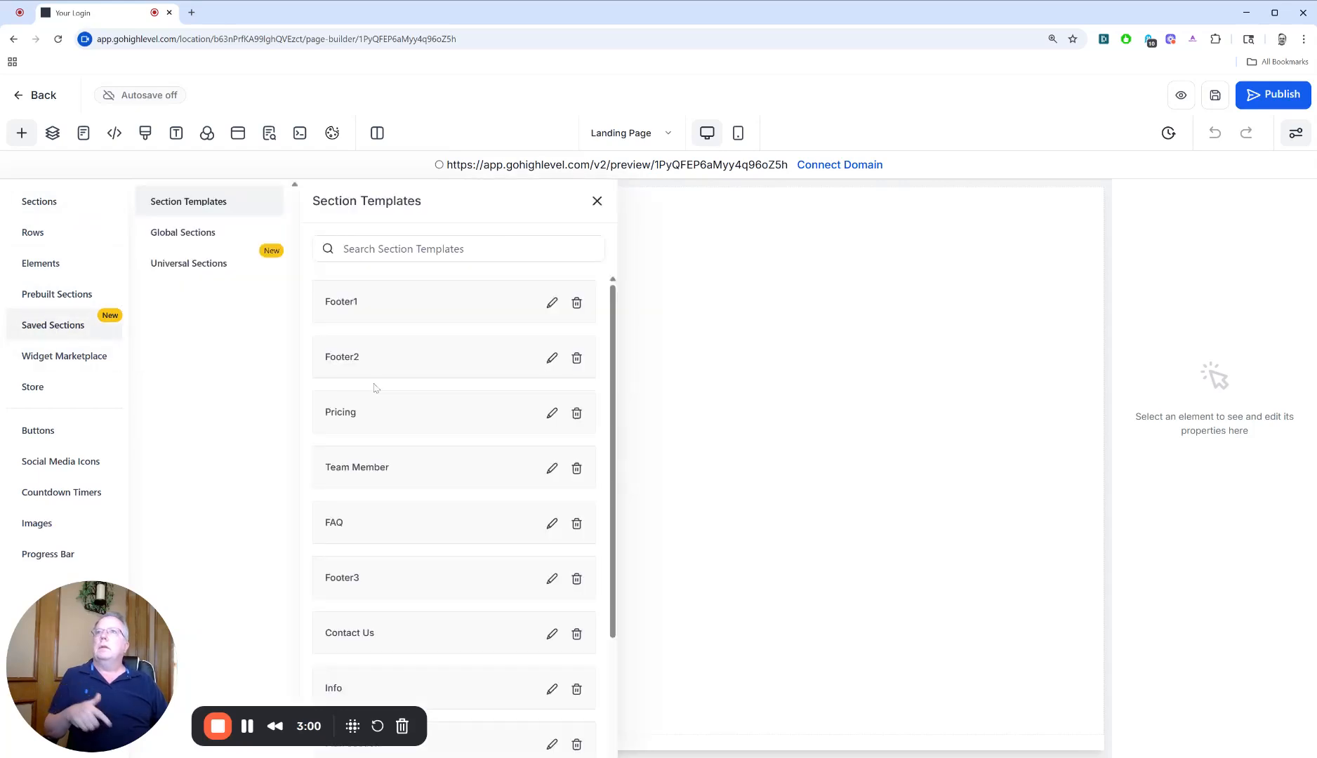
left_click(57, 294)
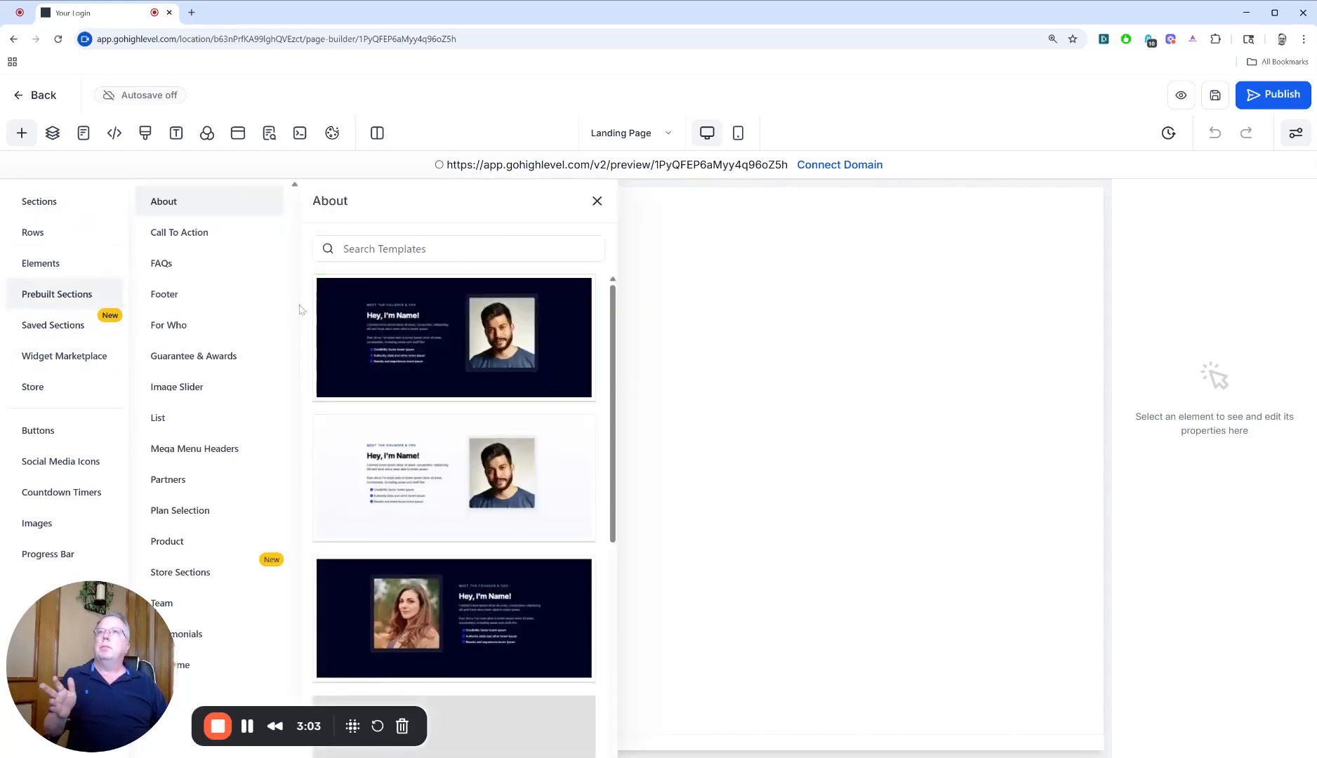
left_click(209, 234)
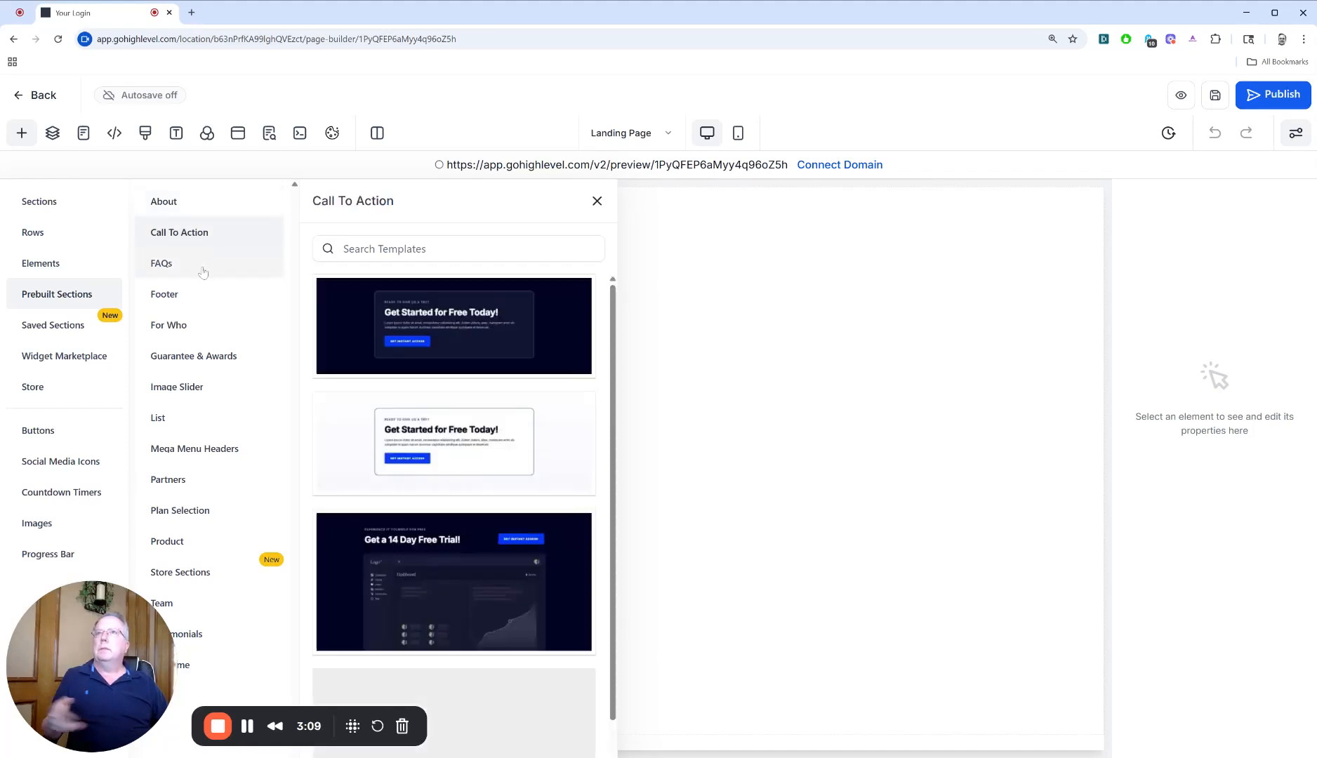
left_click(202, 272)
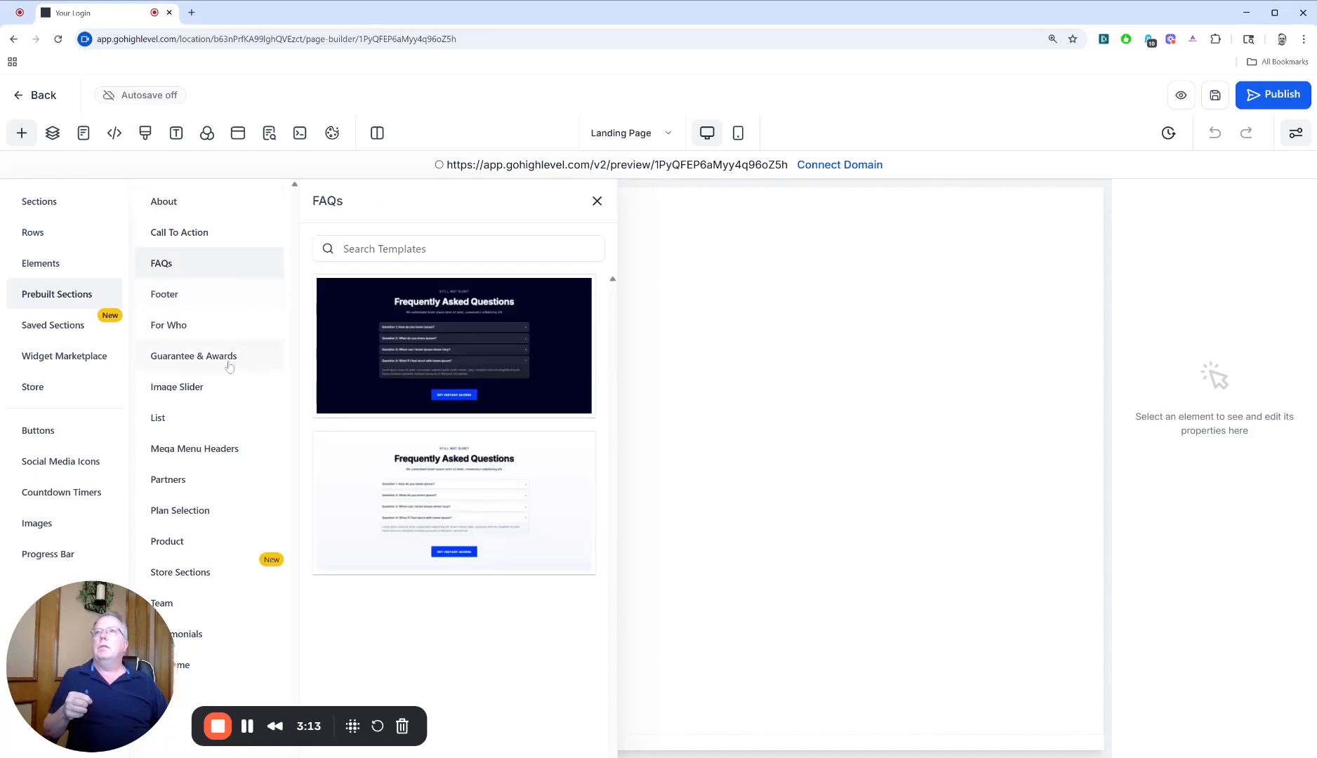
left_click(276, 532)
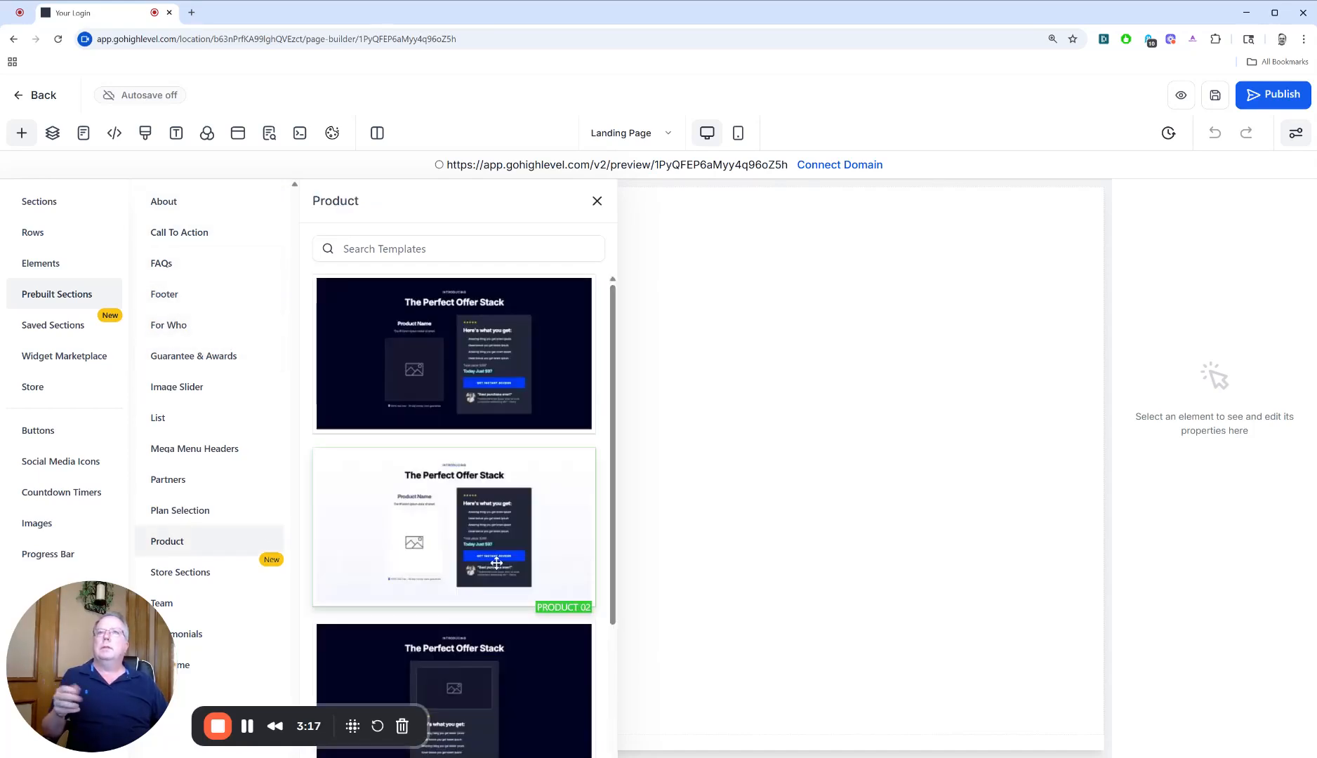
scroll(431, 544, "down", 3)
left_click(218, 509)
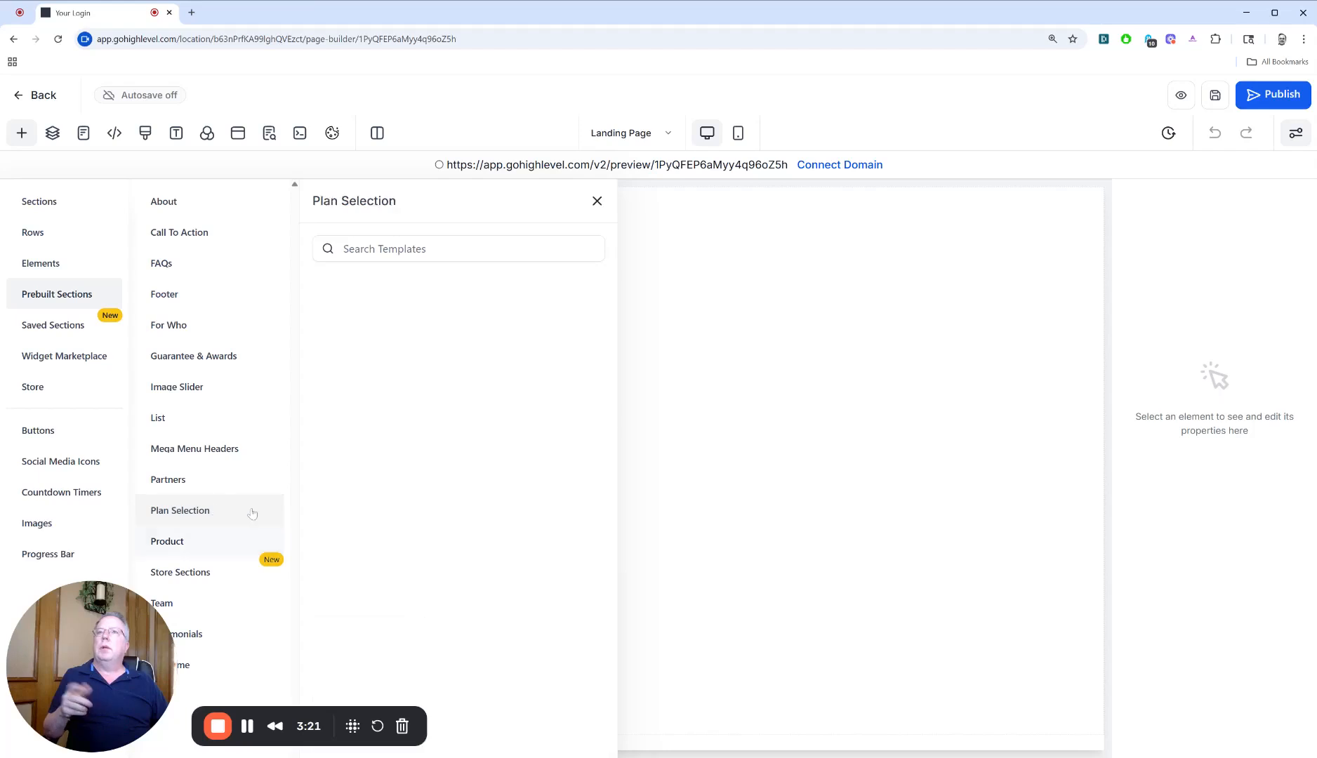
scroll(526, 549, "down", 4)
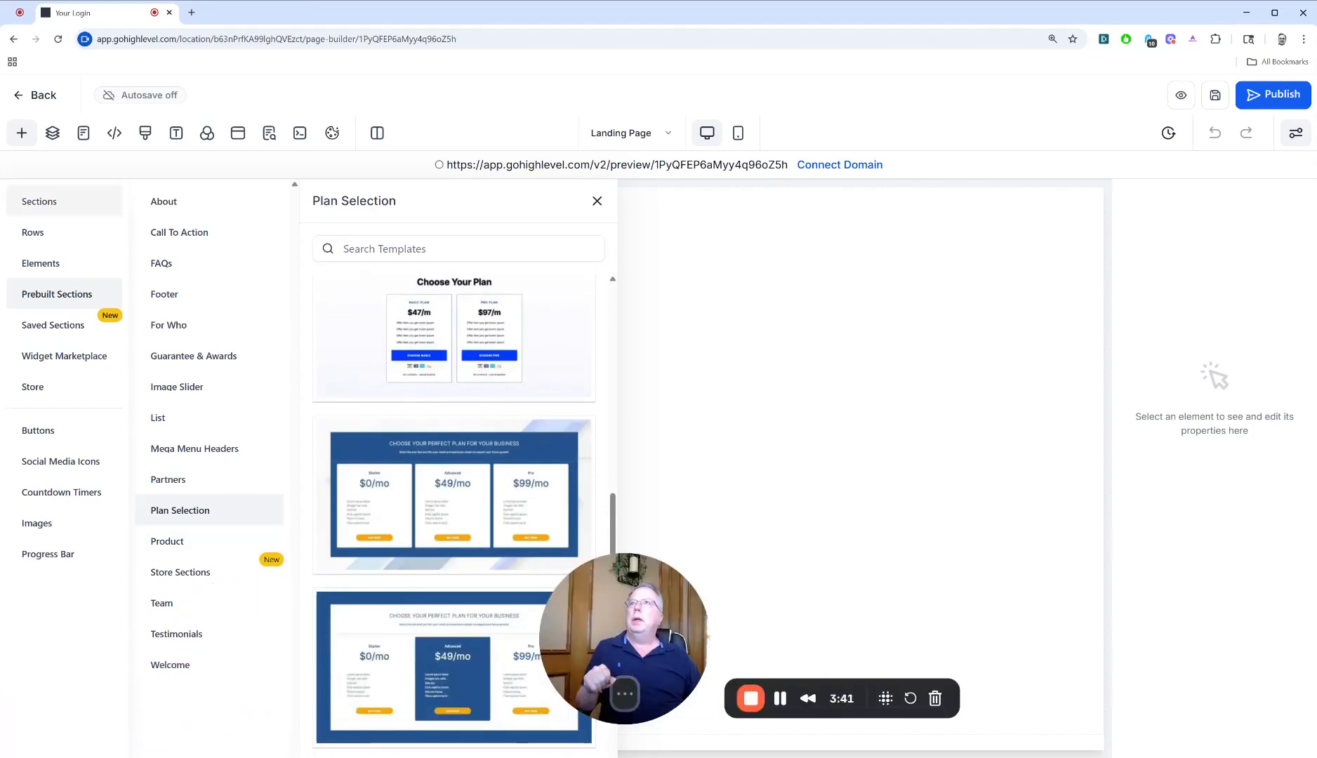
Add three full-width sections to the blank landing page, stacked one below another
left_click(42, 202)
left_click_drag(172, 254, 548, 281)
left_click_drag(99, 203, 811, 618)
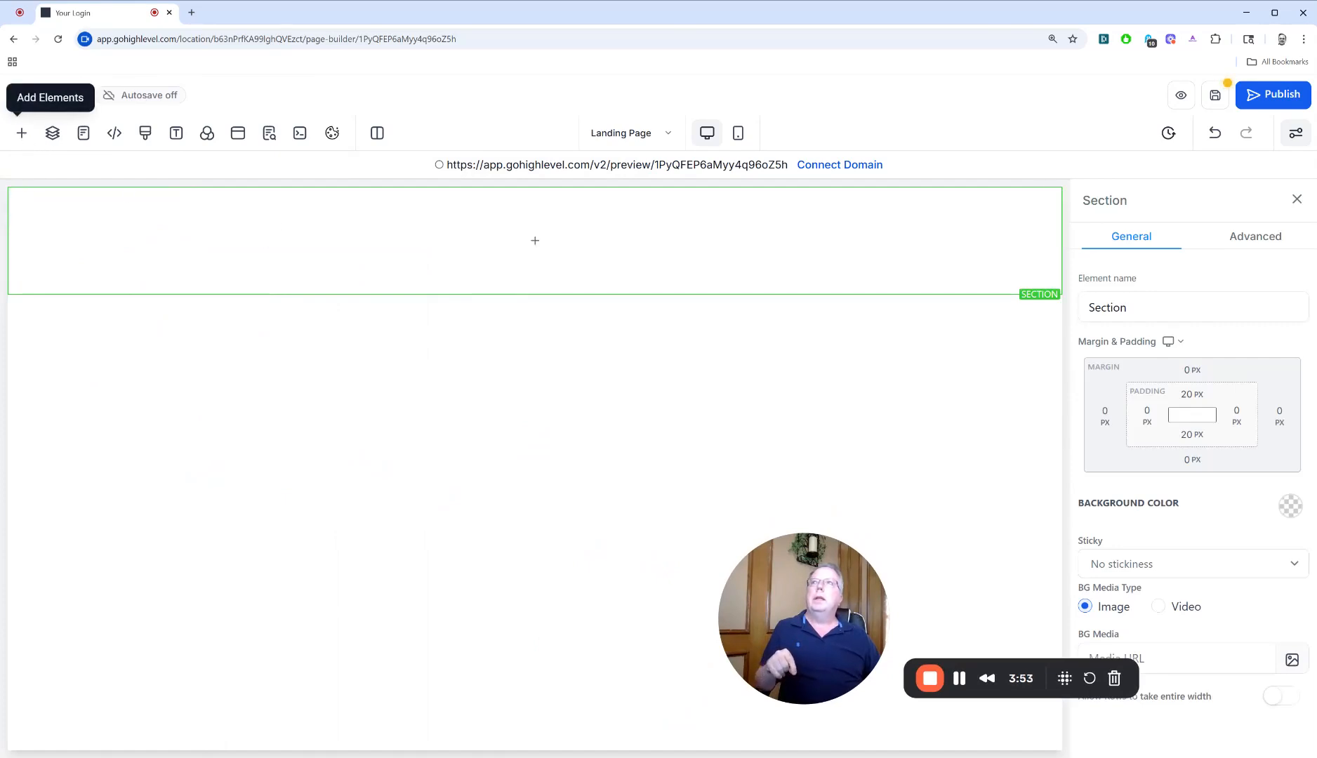
left_click(23, 133)
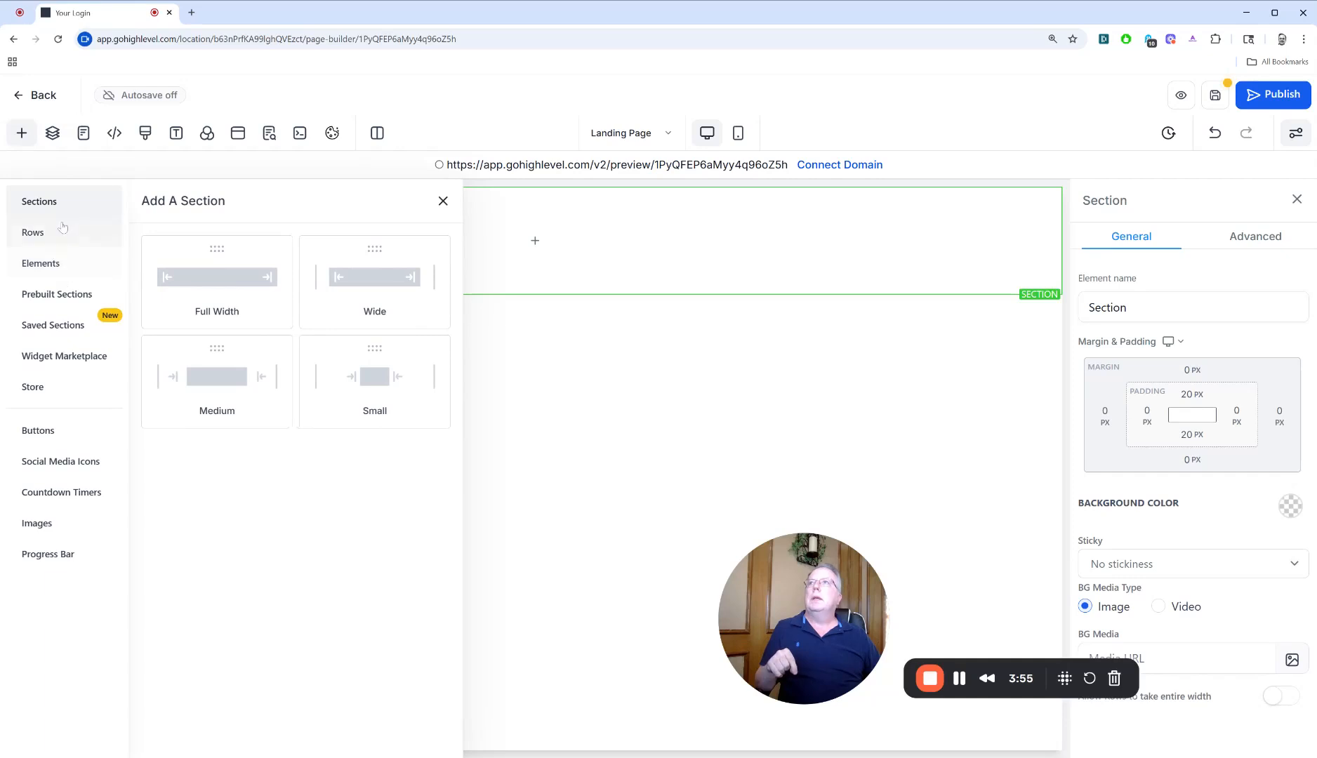
left_click_drag(142, 249, 469, 365)
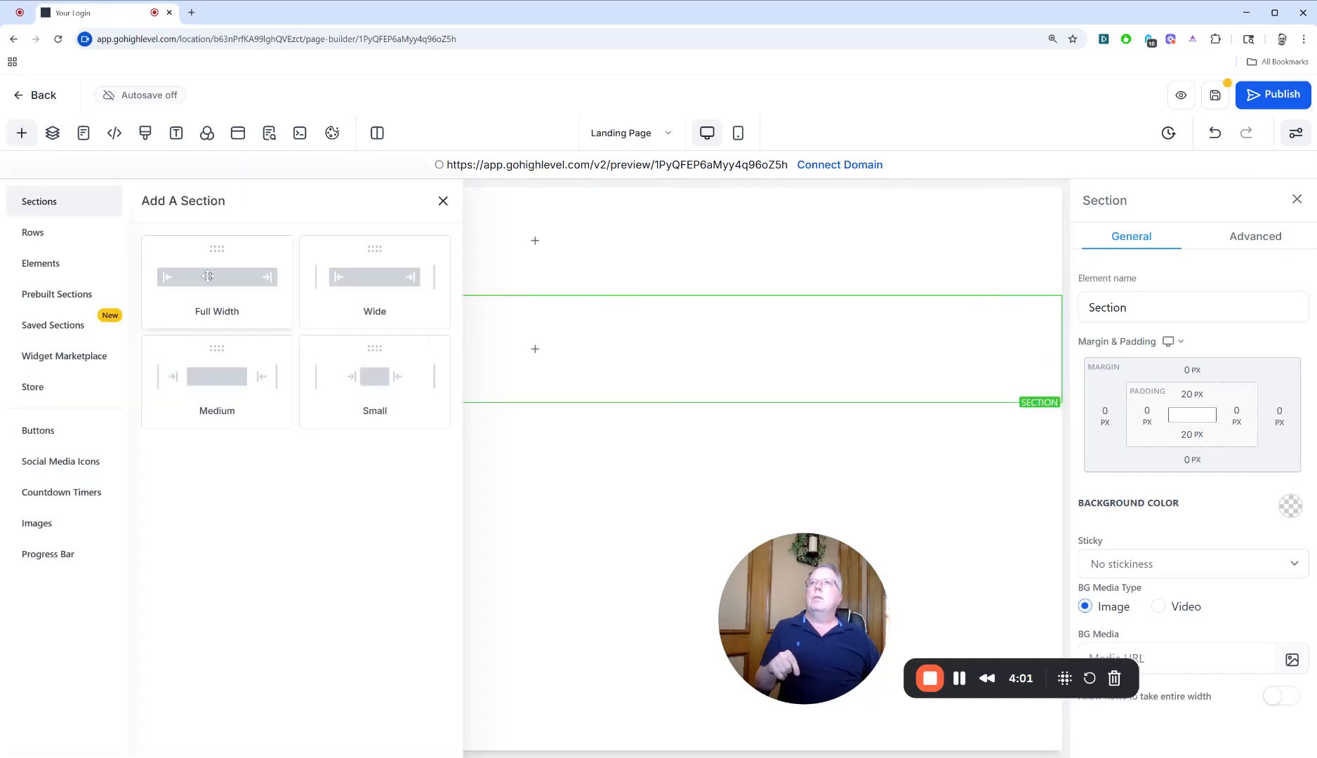
left_click_drag(202, 304, 554, 526)
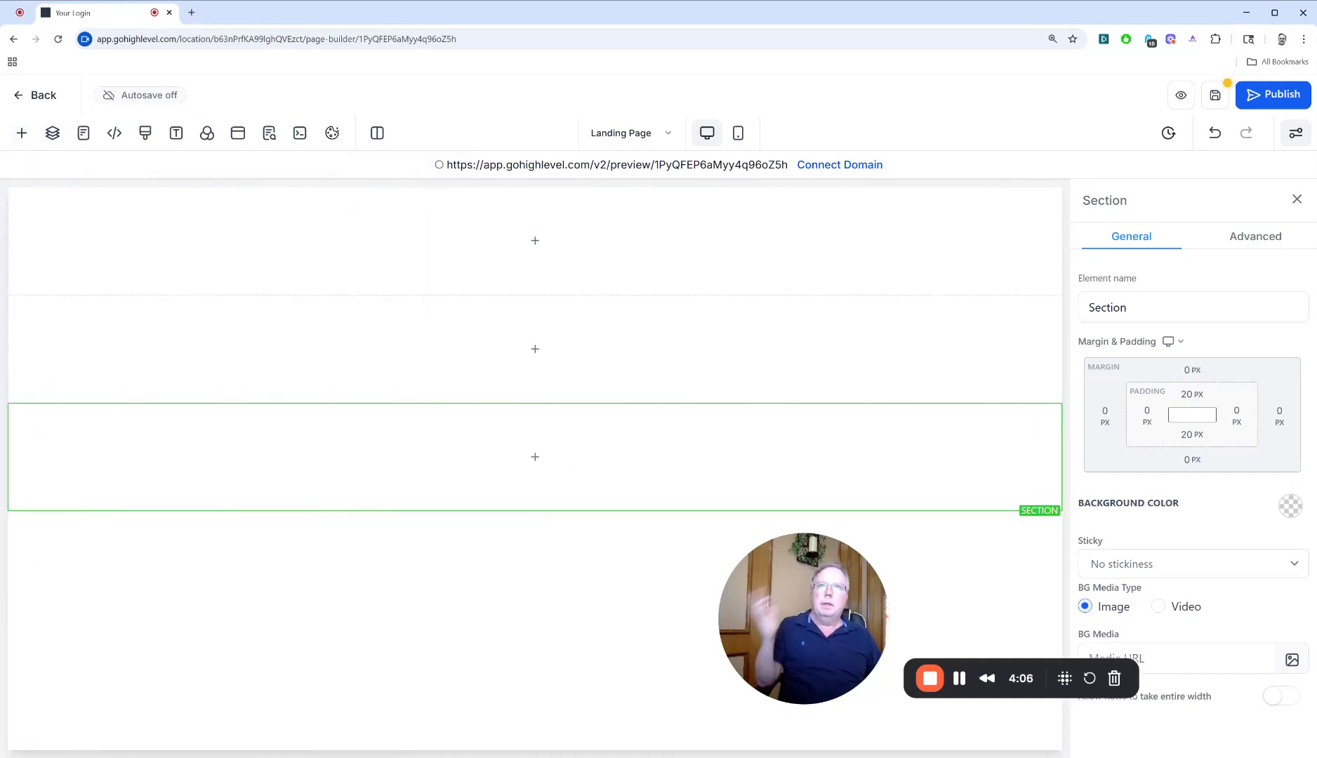
Insert a 1 Column row into the topmost section of the landing page
left_click(22, 133)
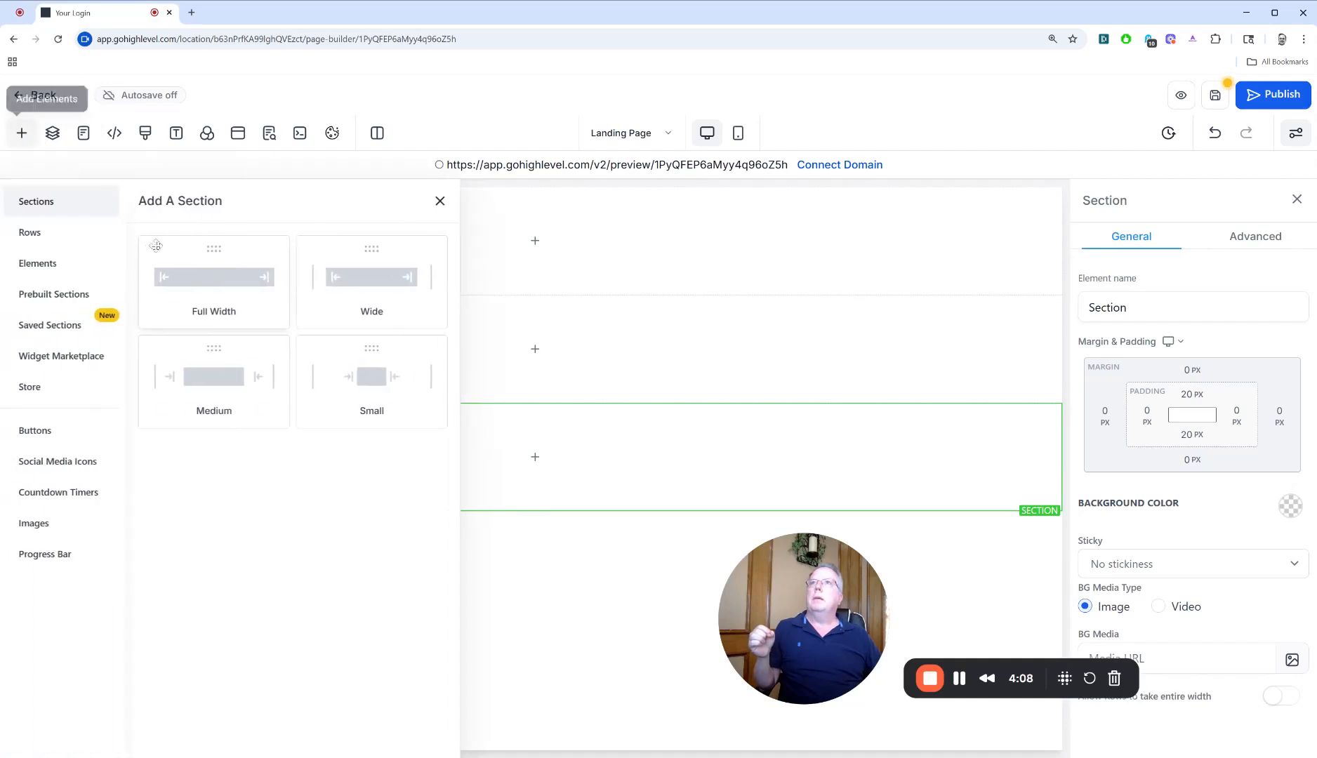
left_click(29, 234)
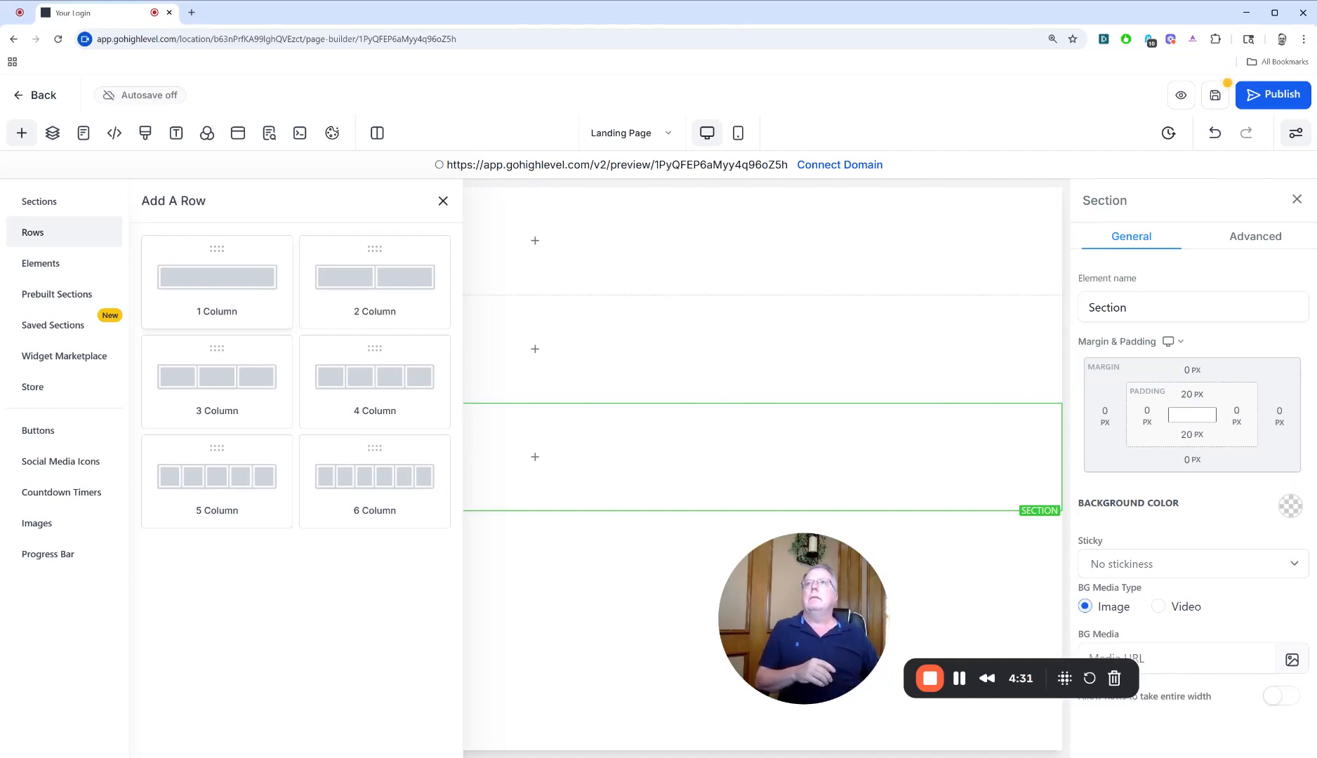
left_click_drag(245, 295, 347, 268)
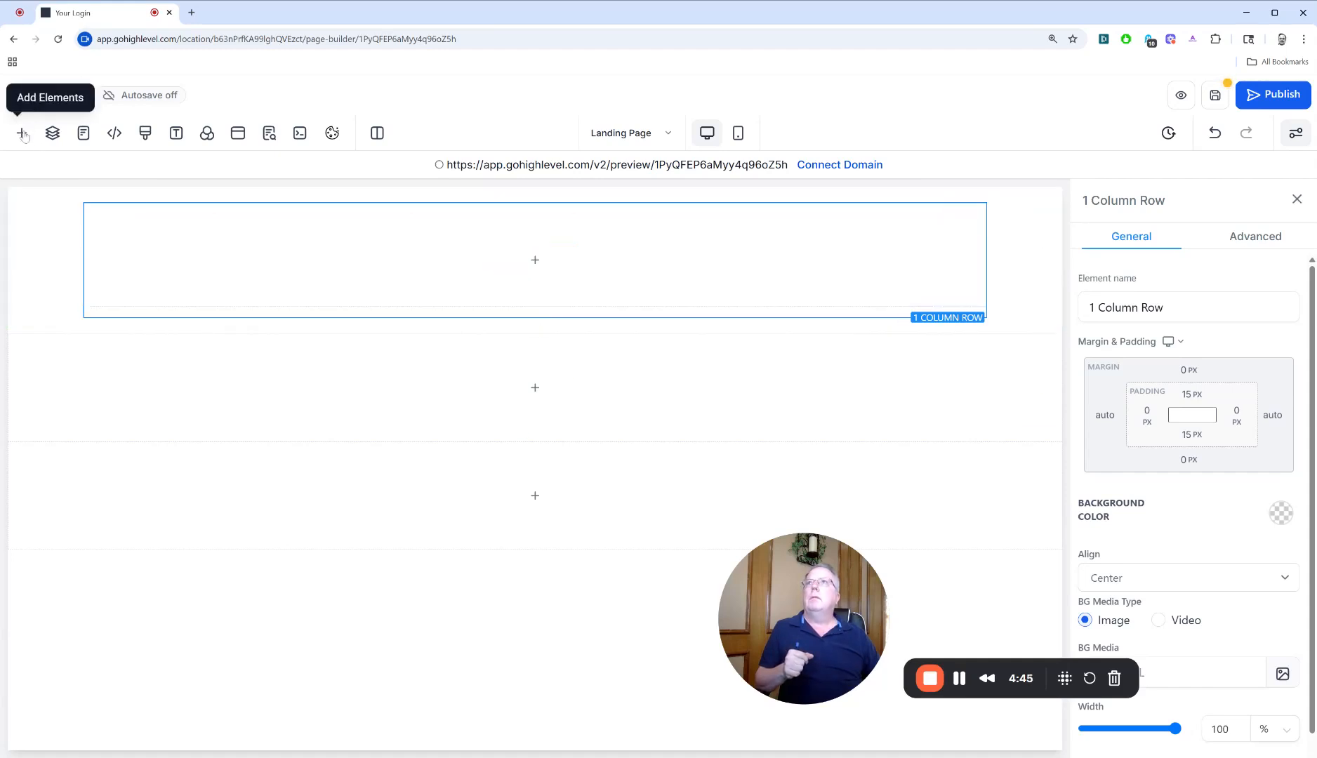
Insert a 5 Column row into the middle section and place a Button element in its third column
left_click(22, 132)
left_click_drag(253, 483, 279, 478)
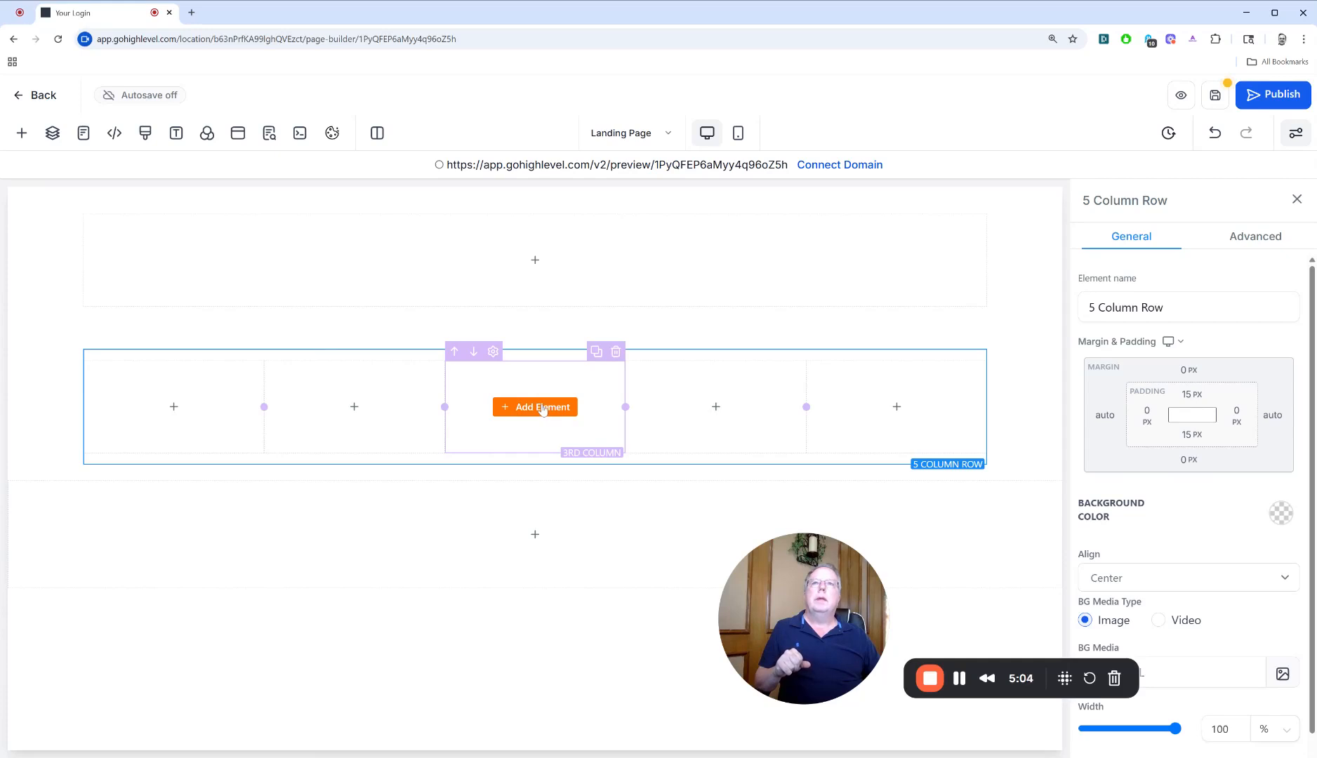
left_click(542, 410)
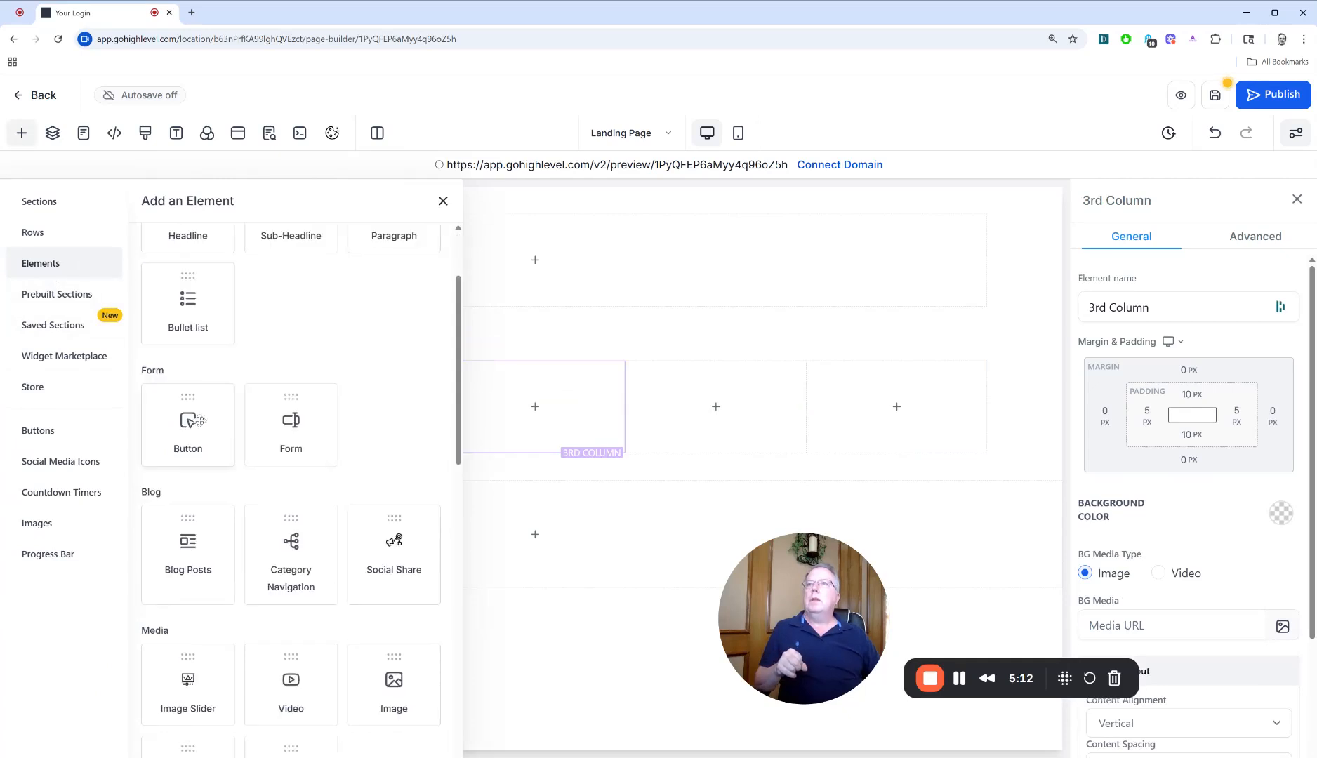
left_click_drag(188, 422, 535, 421)
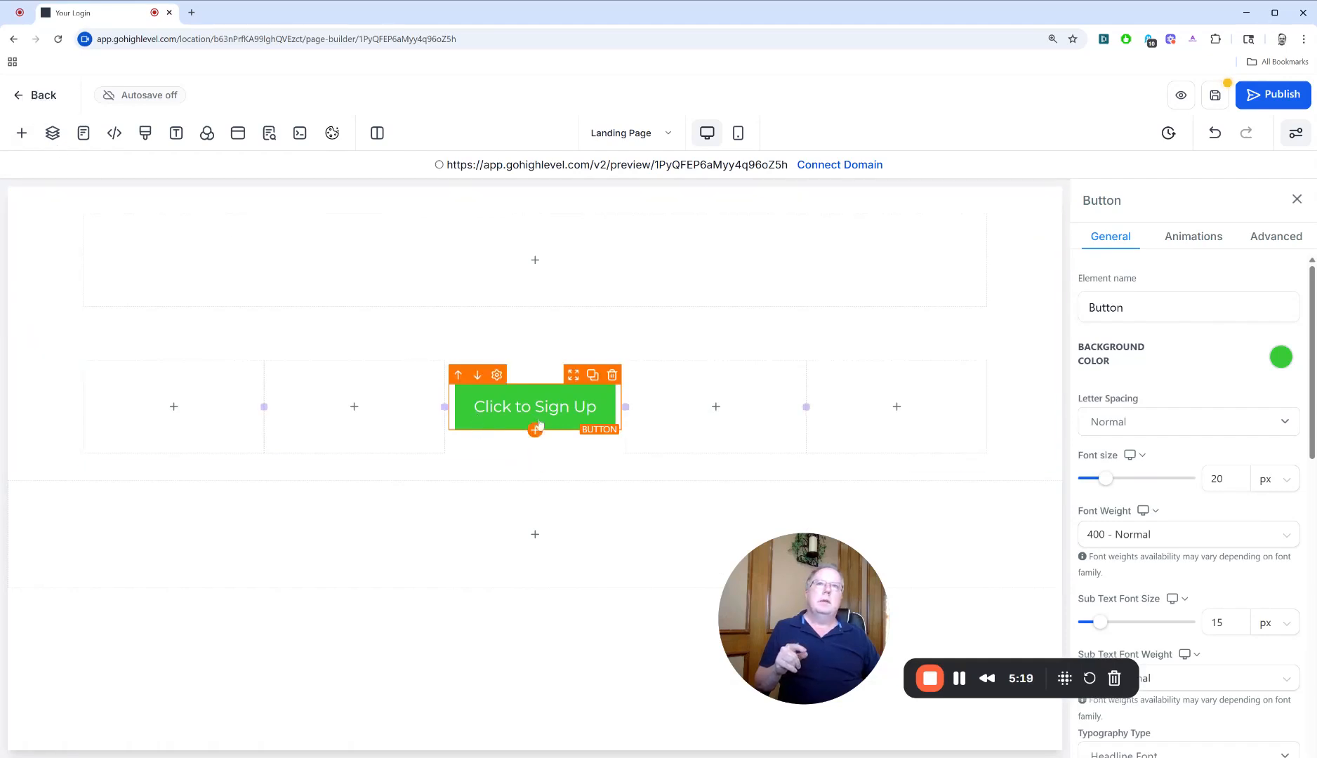
scroll(1256, 577, "down", 6)
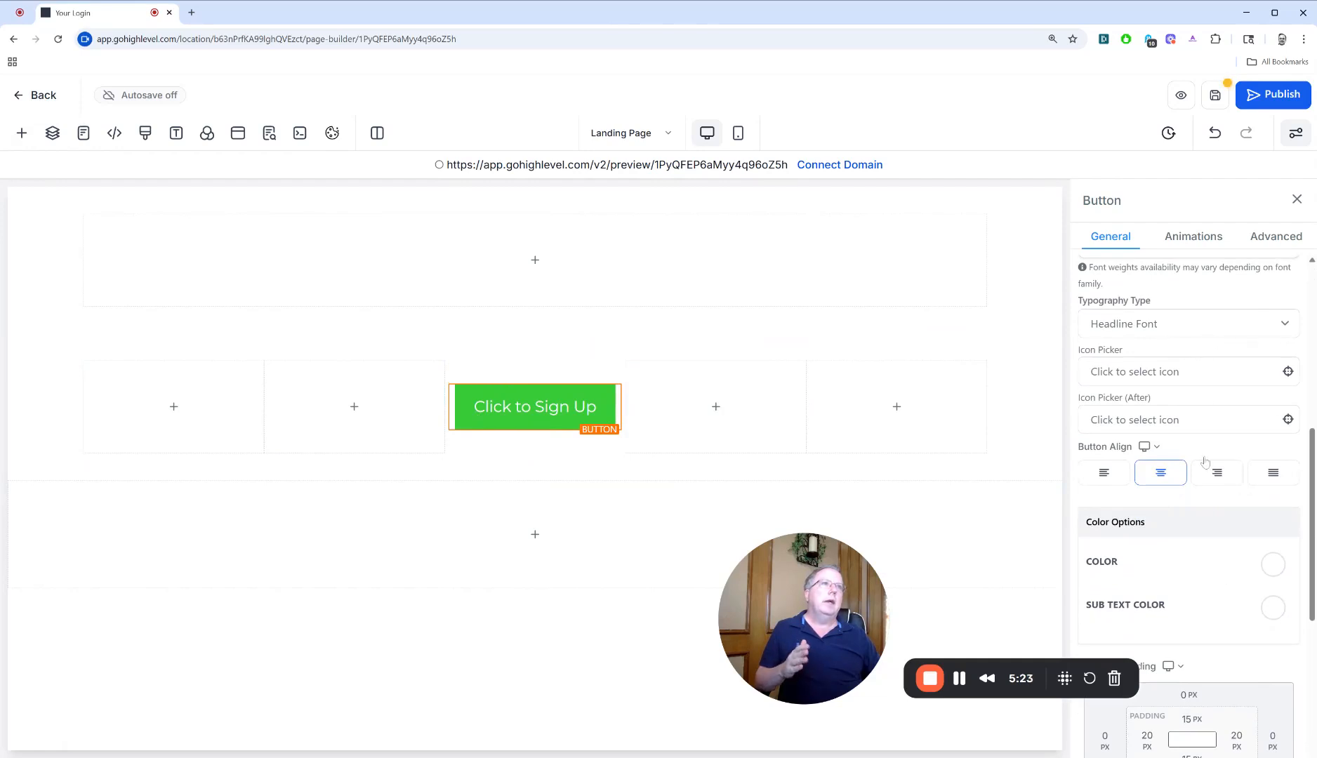
scroll(1156, 496, "down", 5)
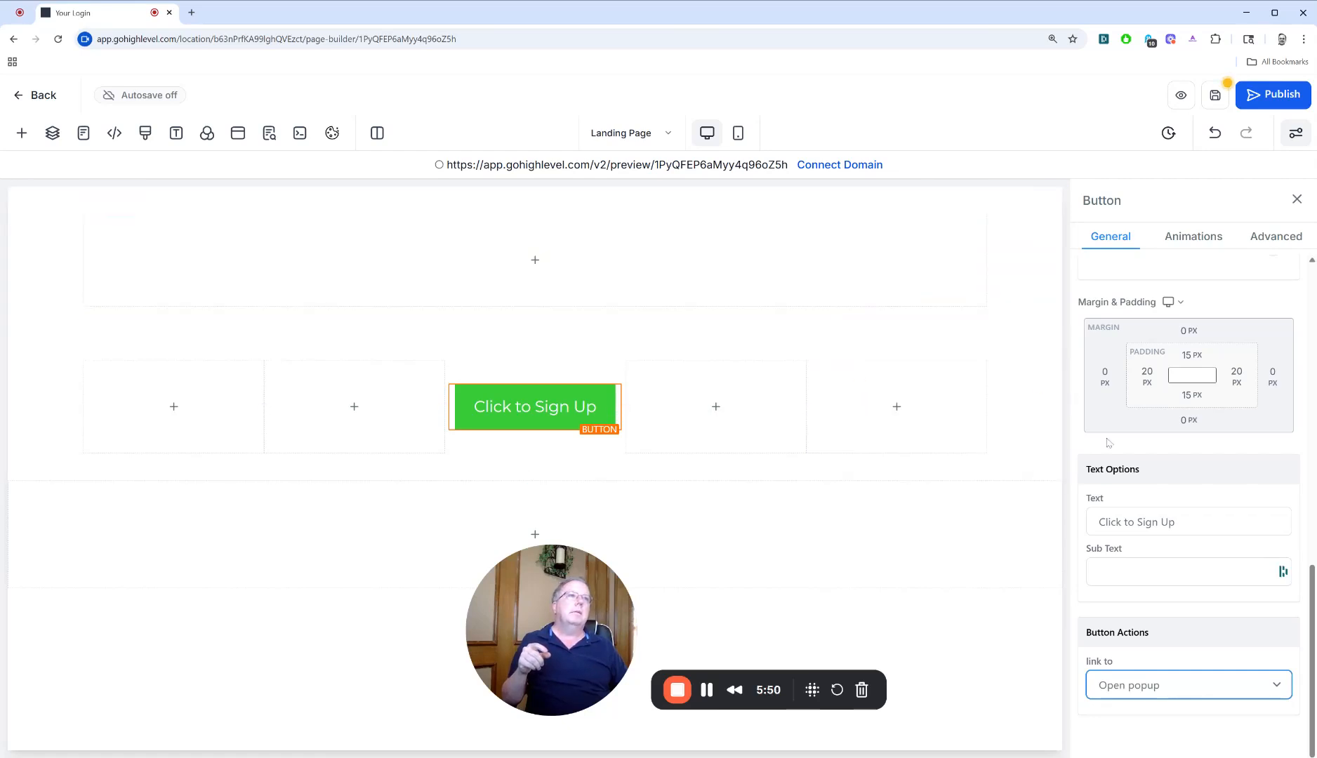
Rename the three page sections as Top Section, Middle Section and Bottom Section
left_click(1022, 279)
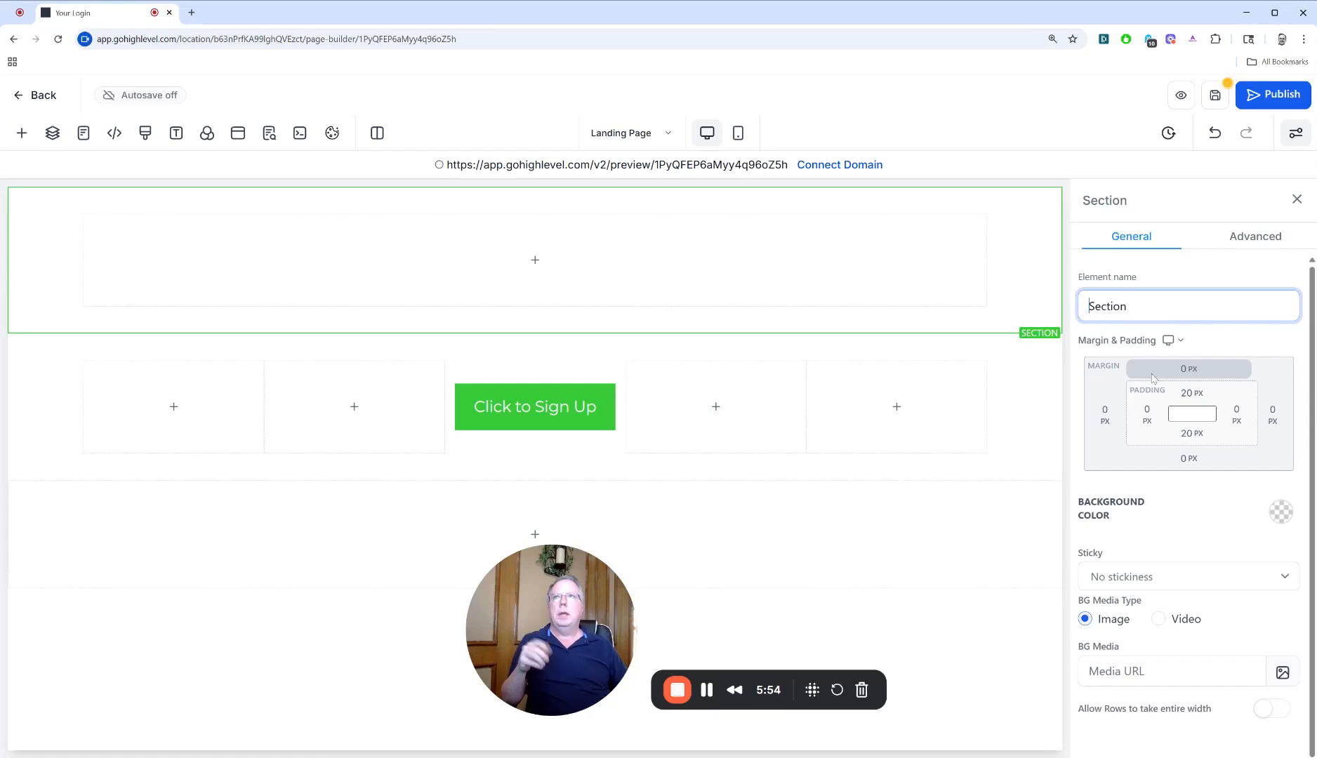
type("Top")
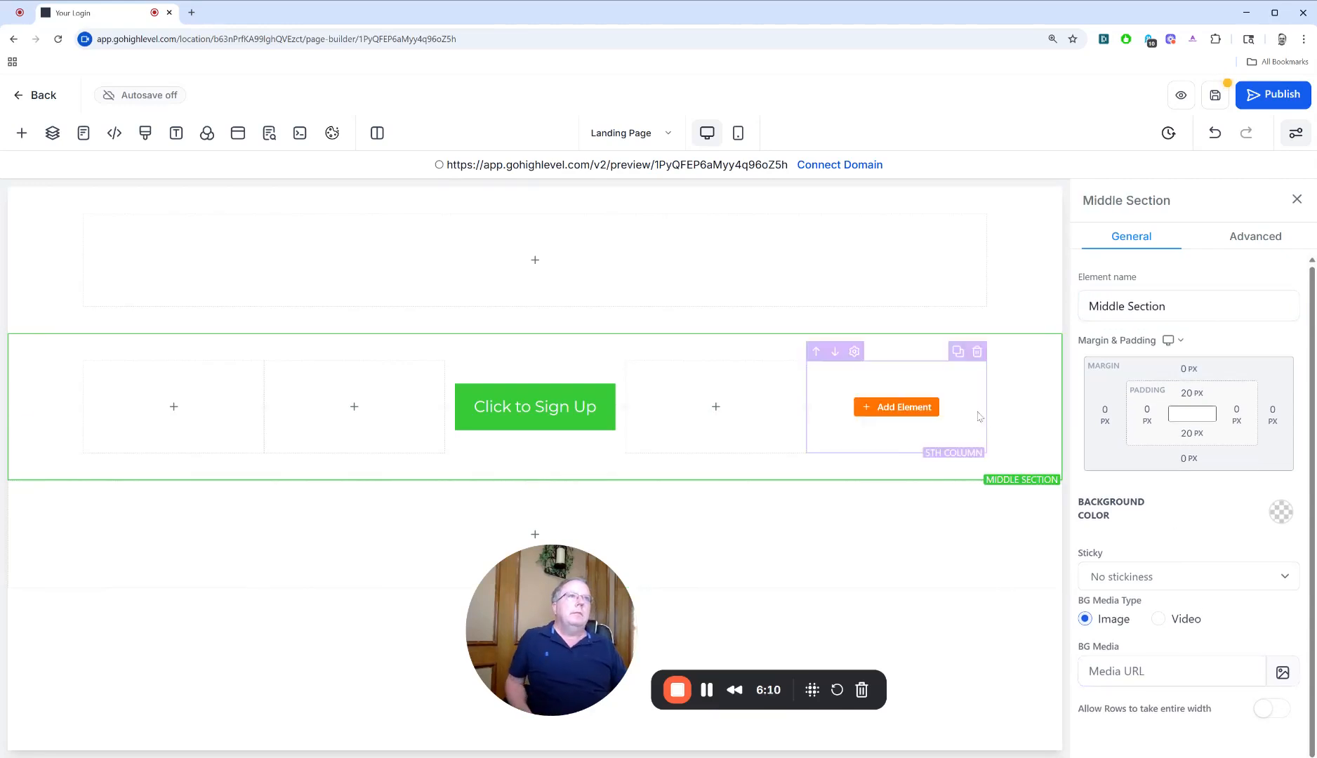
Set the Click to Sign Up button's action to Scroll to Element, with Top Section as the target
left_click(603, 414)
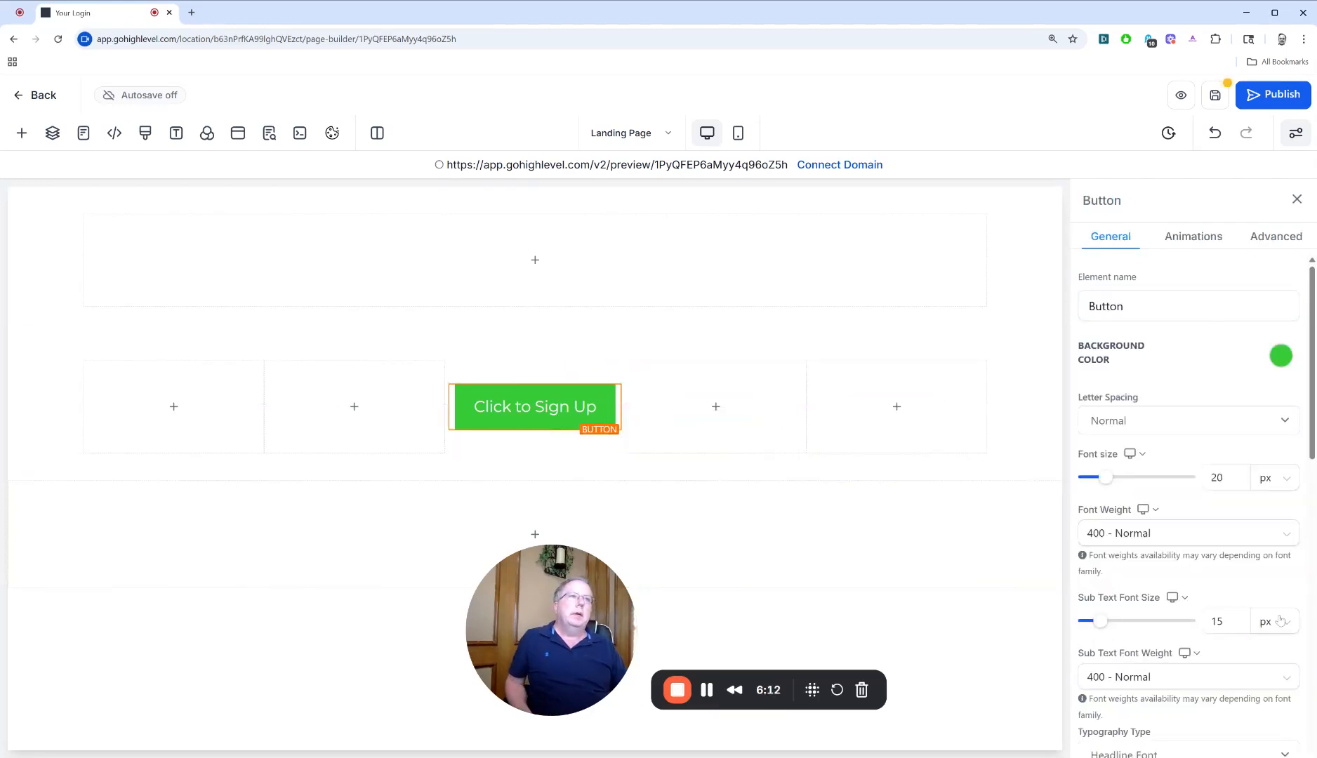
scroll(1274, 629, "down", 5)
scroll(1268, 637, "down", 4)
left_click(1137, 688)
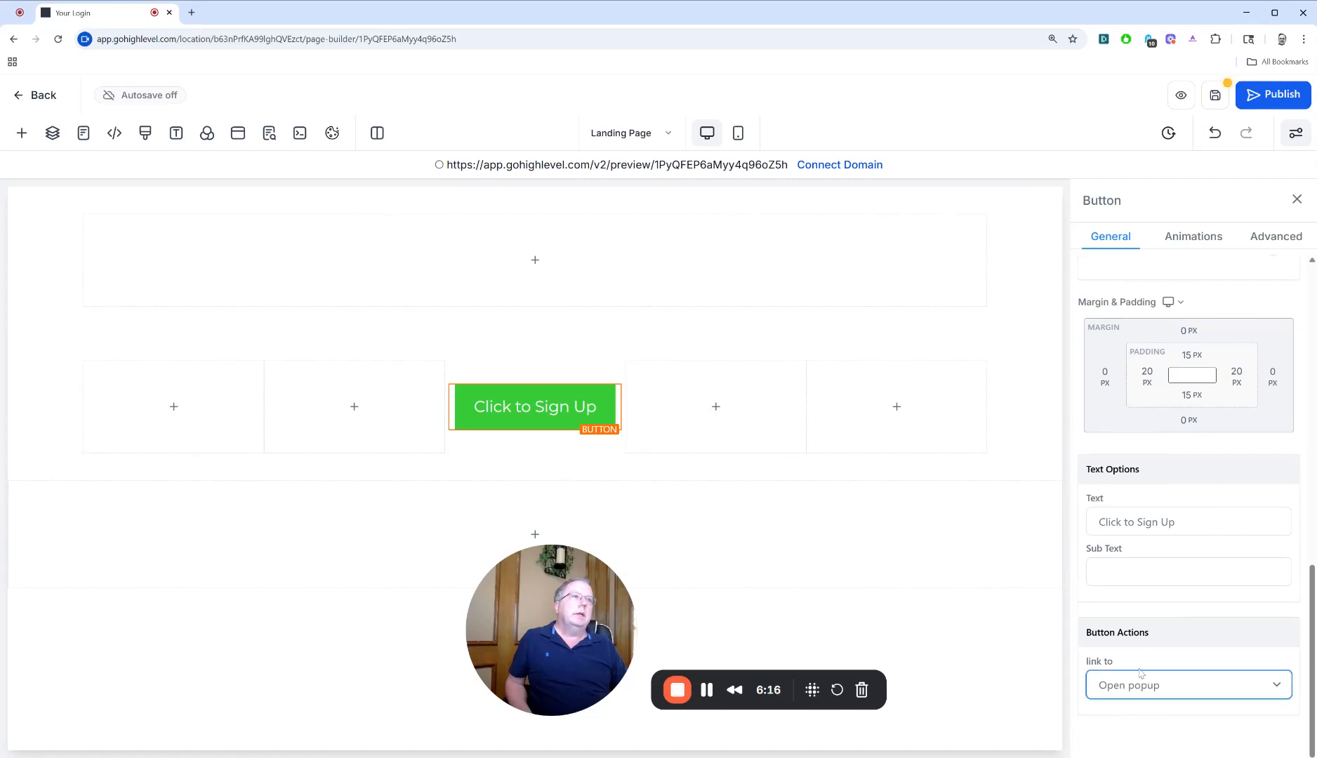
left_click(1203, 546)
scroll(1168, 699, "down", 1)
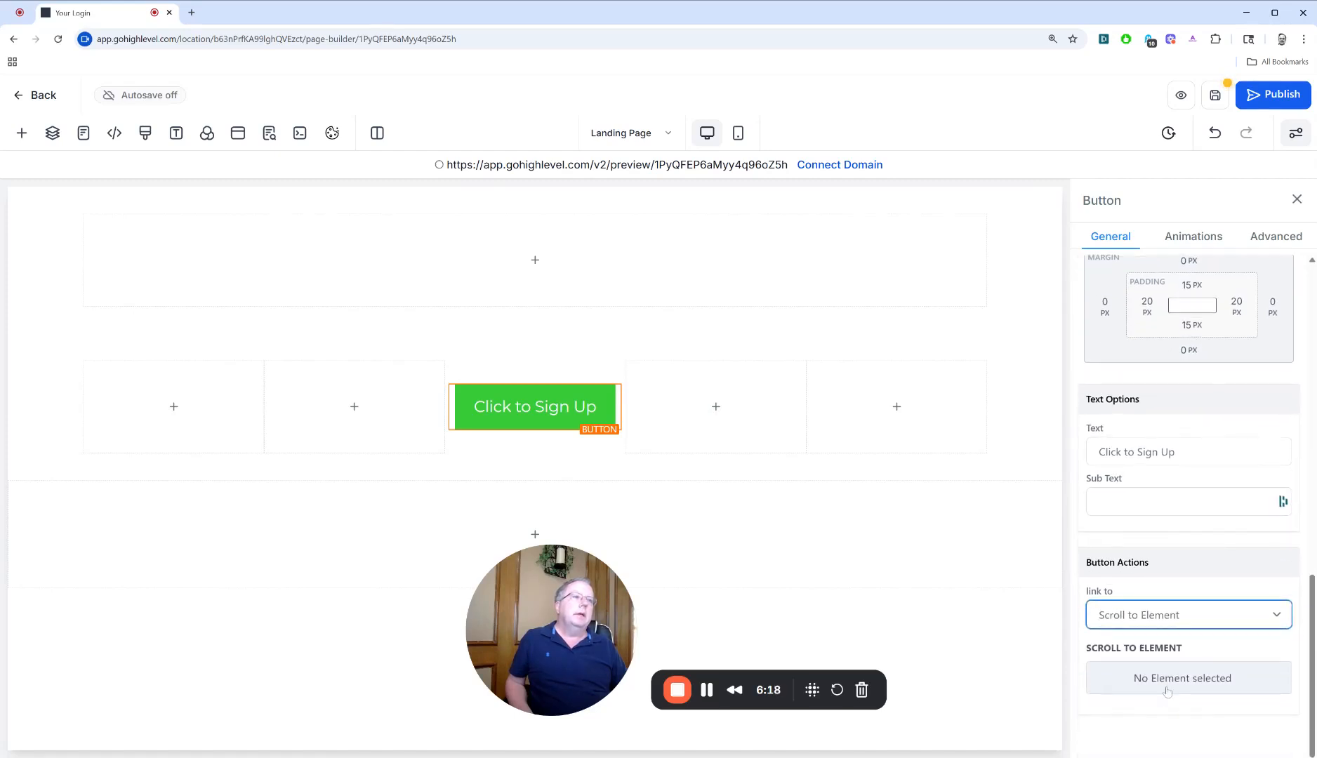
left_click(1167, 691)
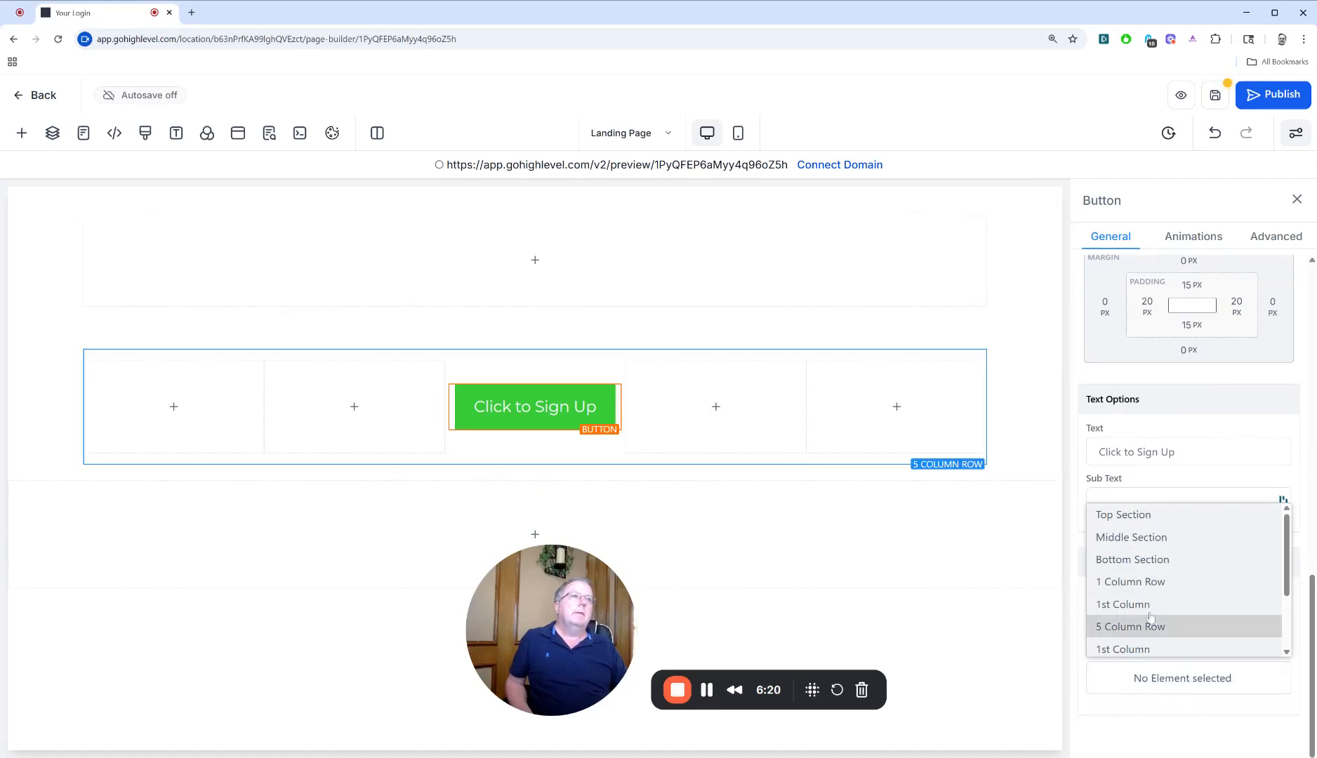
left_click(1166, 520)
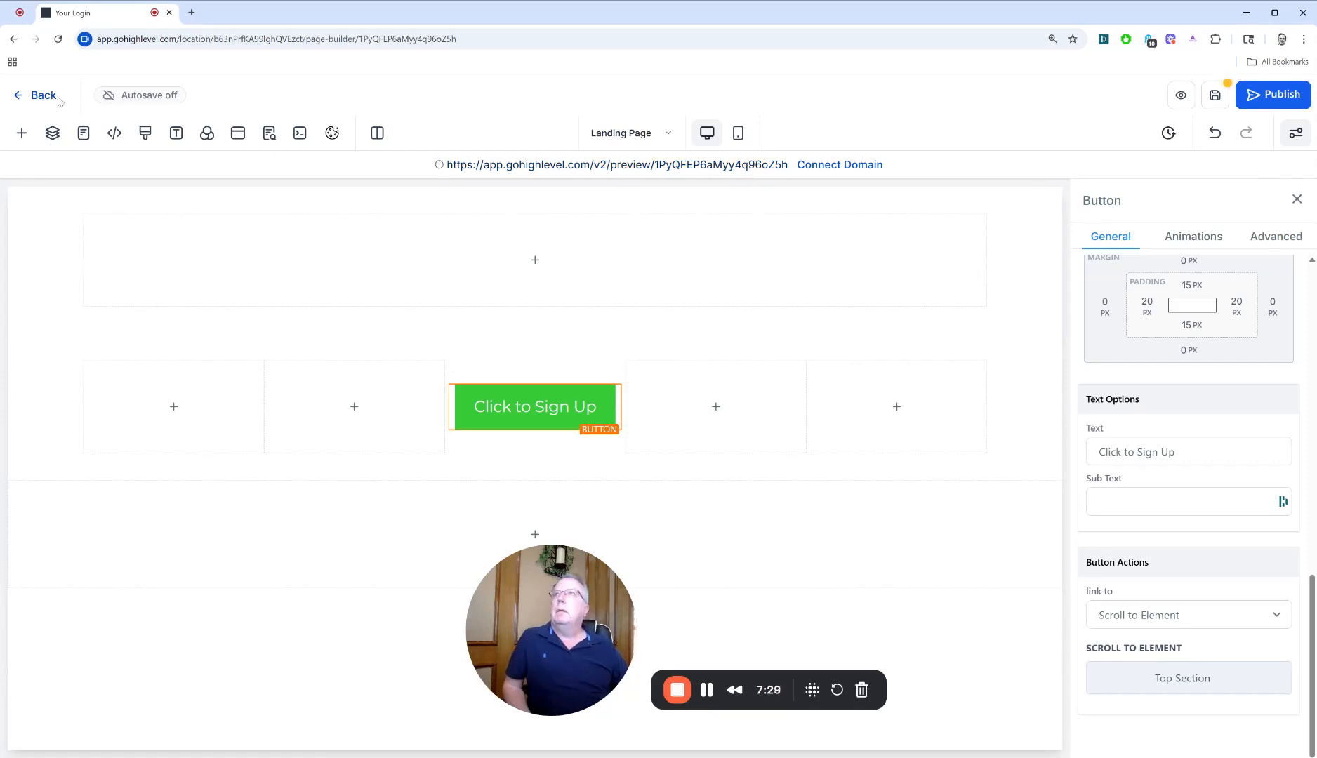
Add the light two-plan Choose Your Plan section from the prebuilt Plan Selection templates to the page
left_click(22, 133)
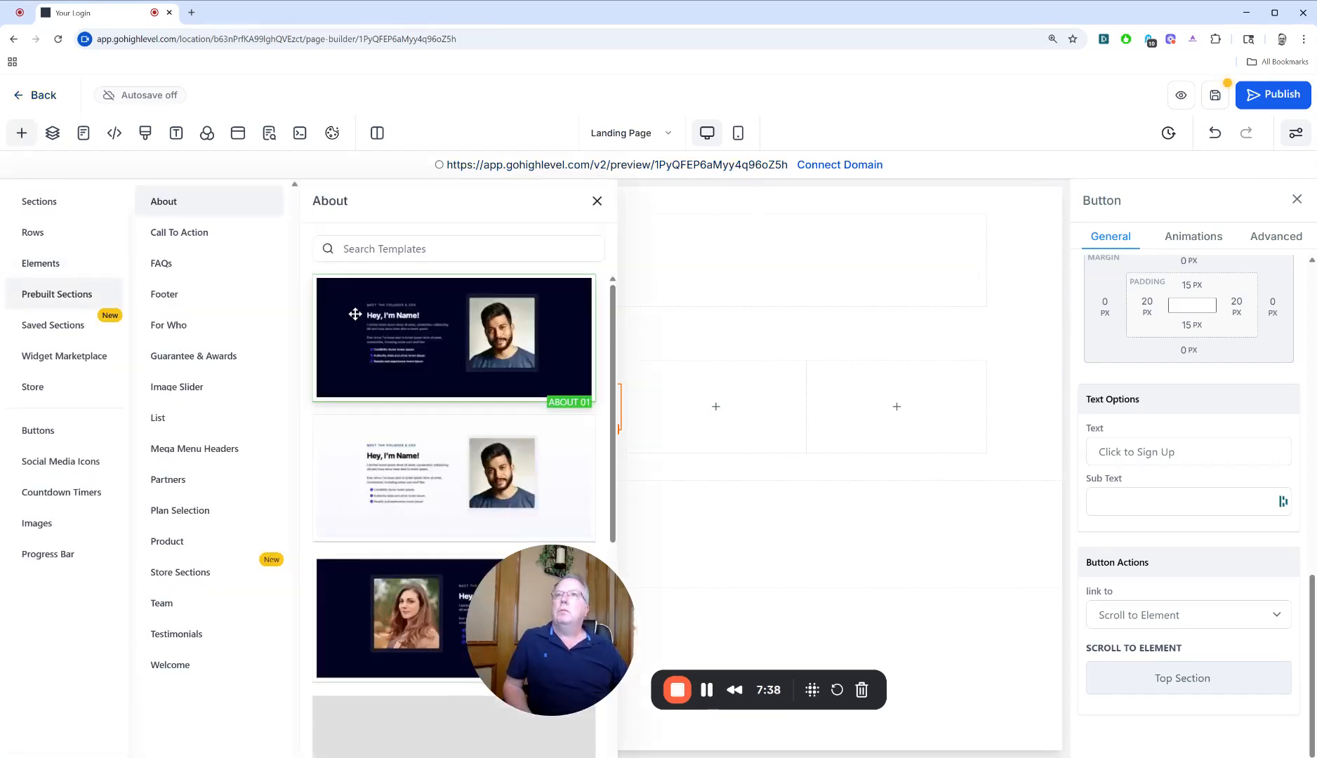
scroll(352, 491, "down", 7)
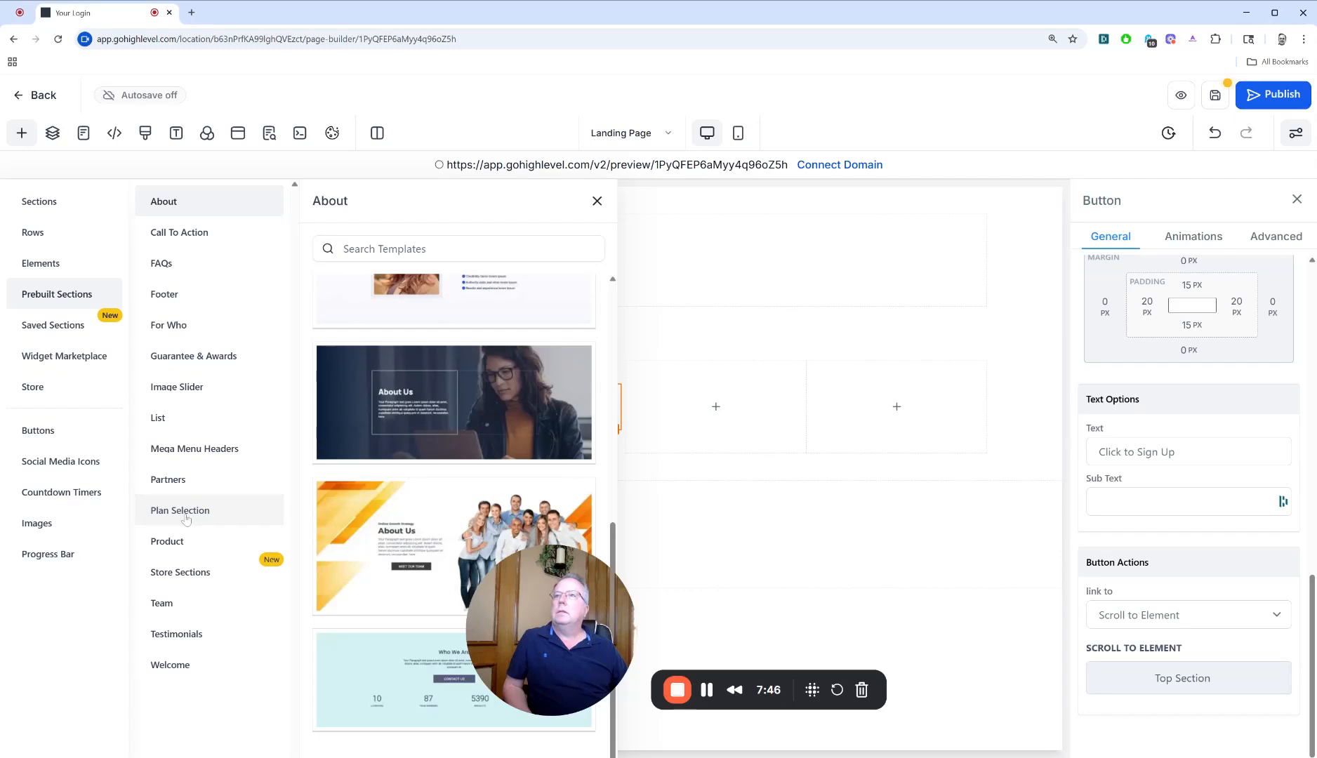
left_click(186, 512)
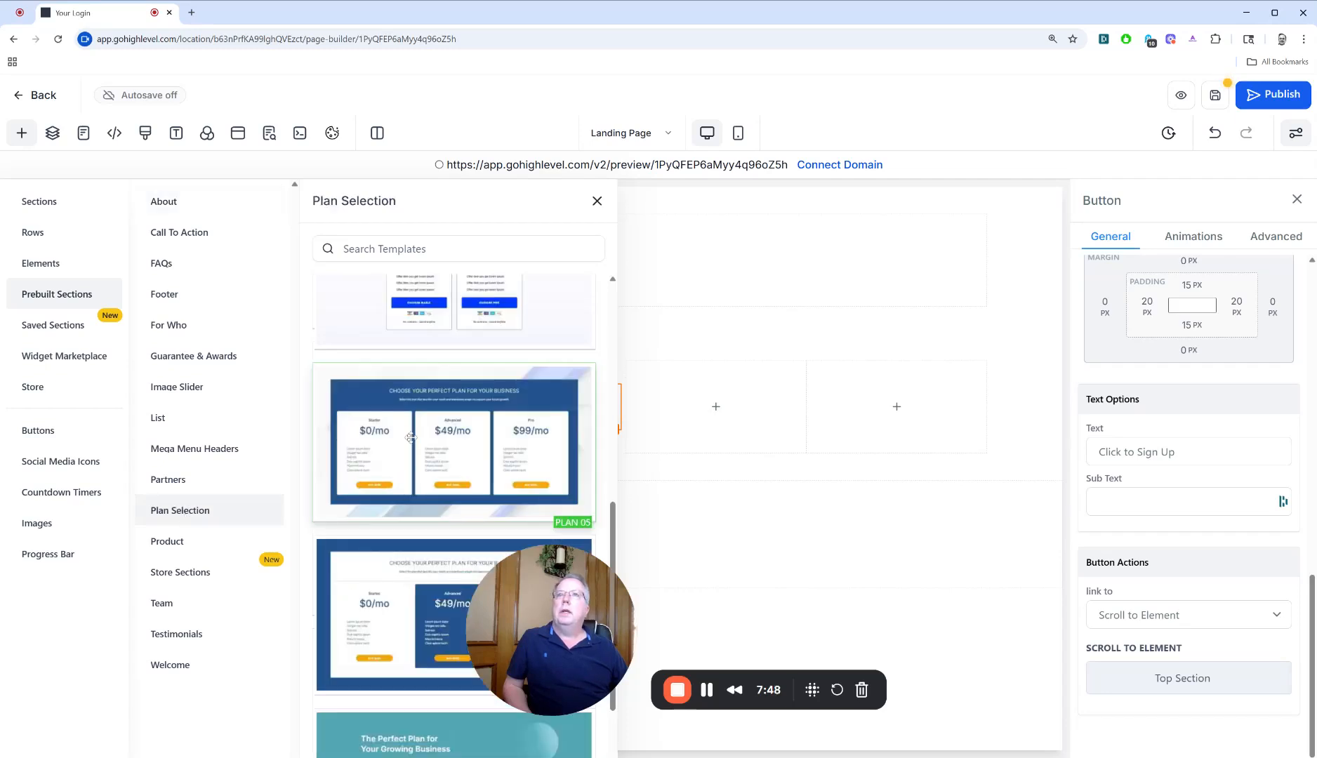
scroll(410, 437, "up", 2)
left_click(393, 366)
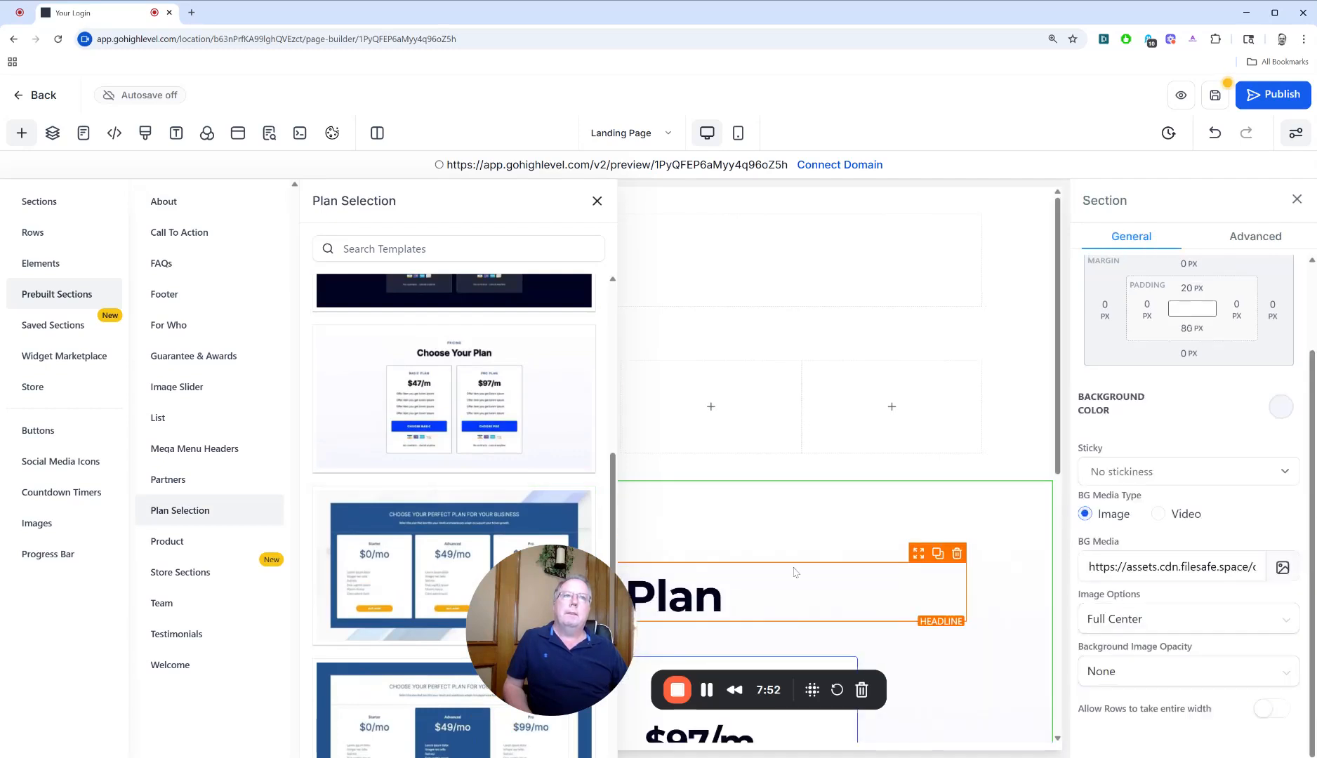
left_click(597, 202)
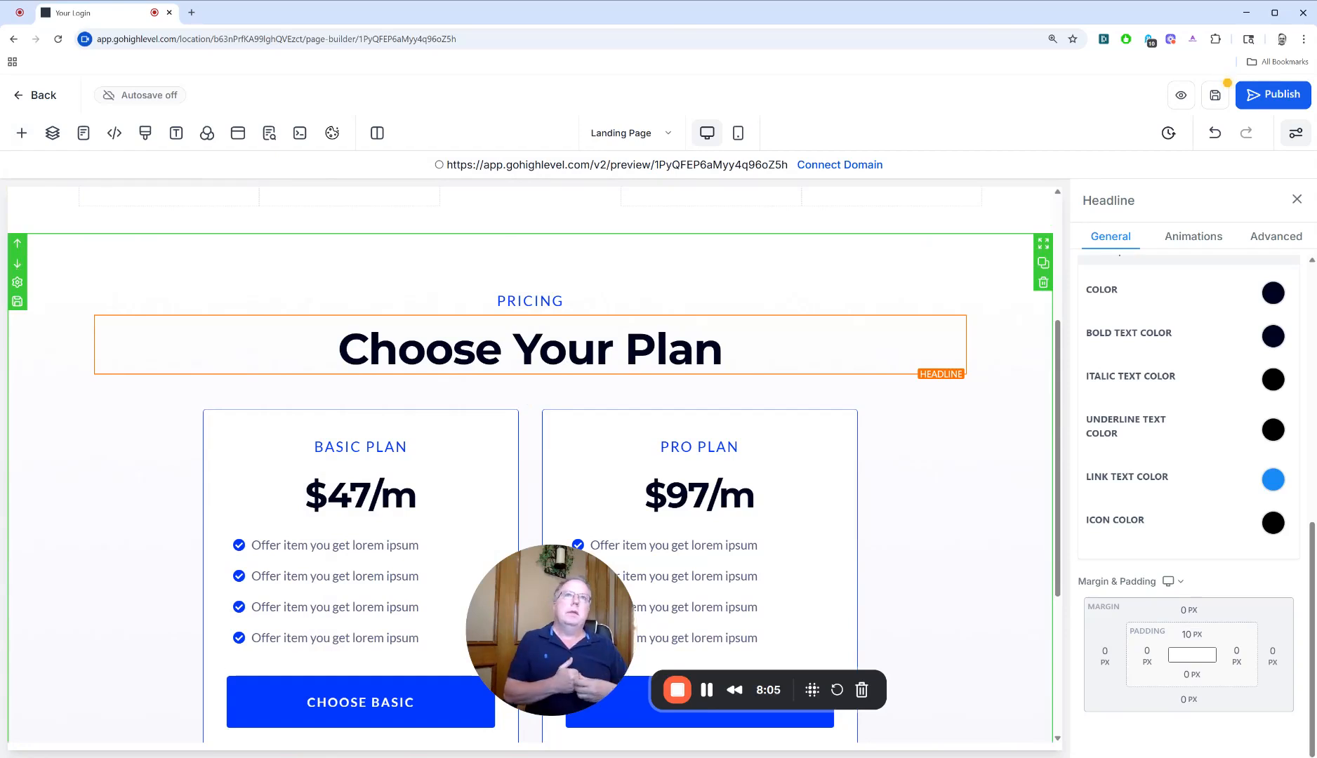
Move the pricing section up above the button section and back down below it
scroll(63, 290, "up", 3)
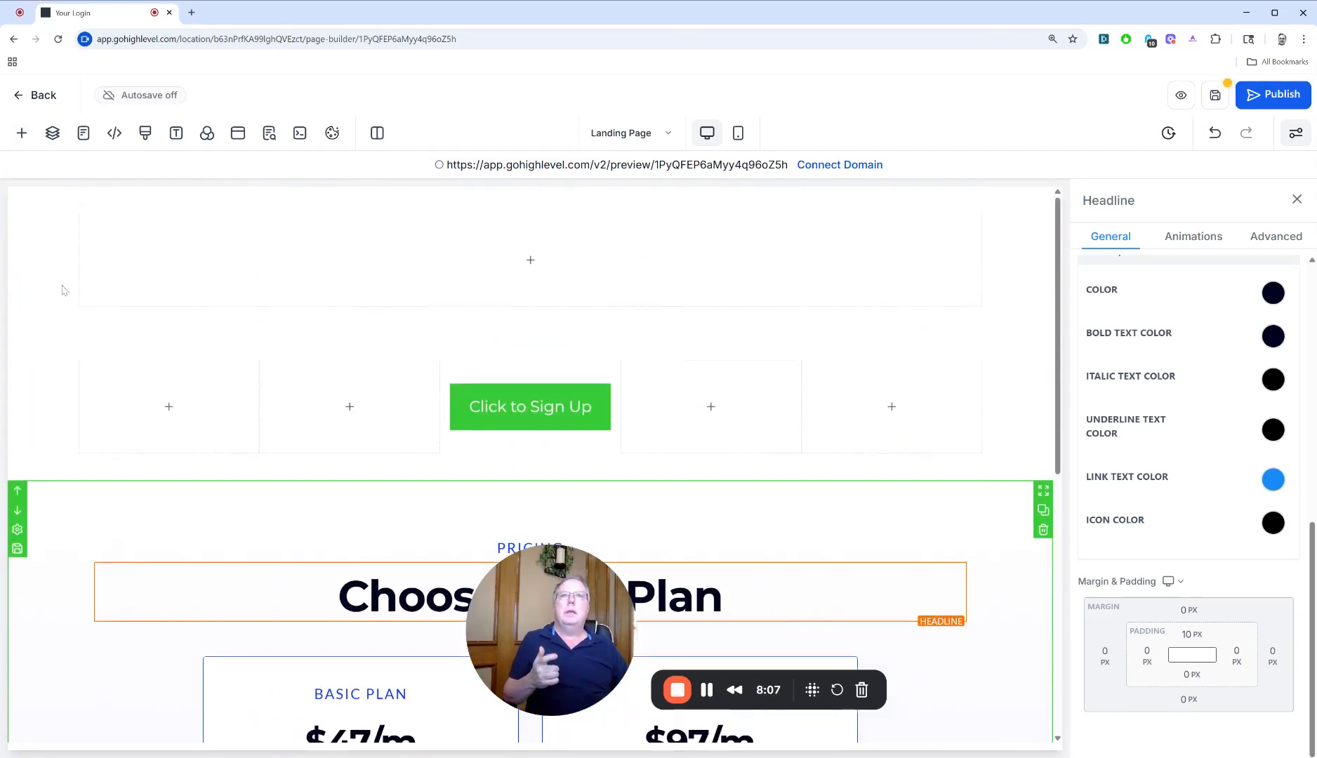
left_click(16, 492)
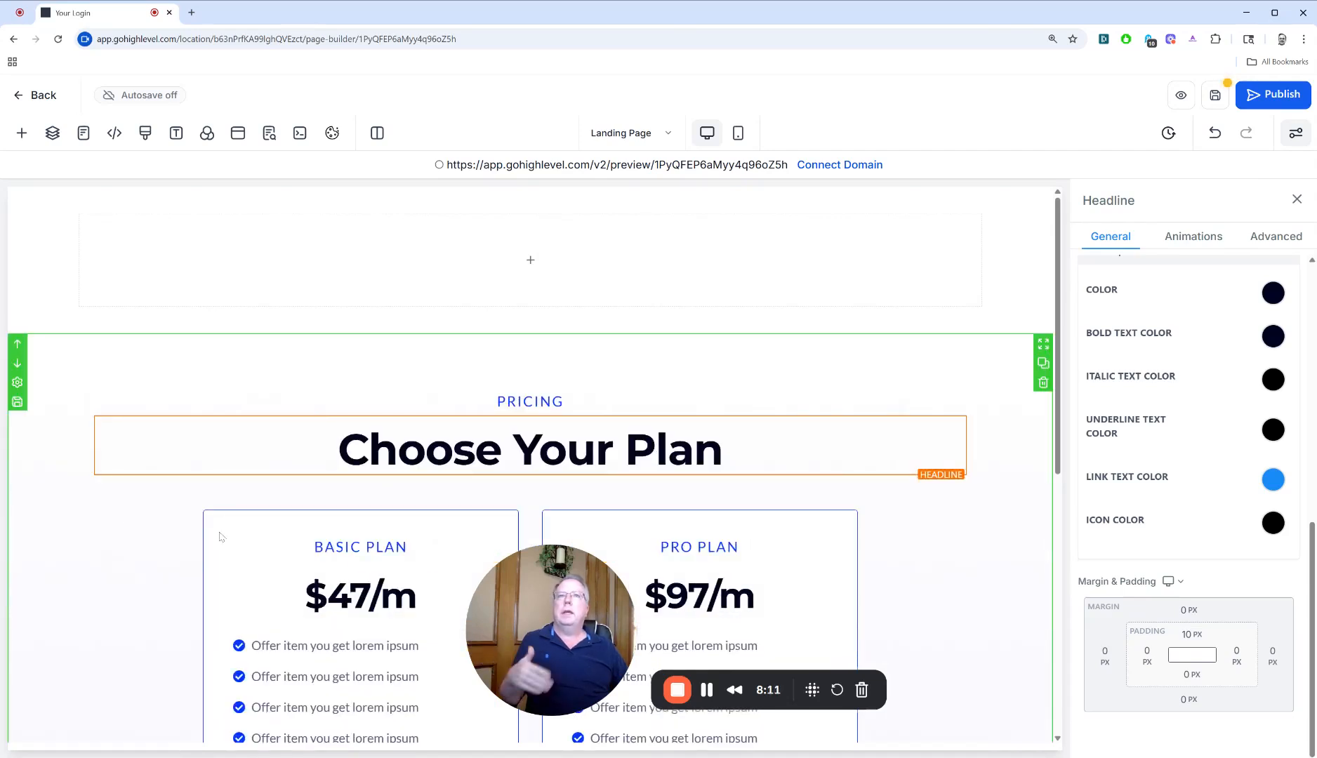
left_click(18, 364)
Replace the fourth bullet in the Pro Plan offer list with ABC
scroll(238, 441, "down", 5)
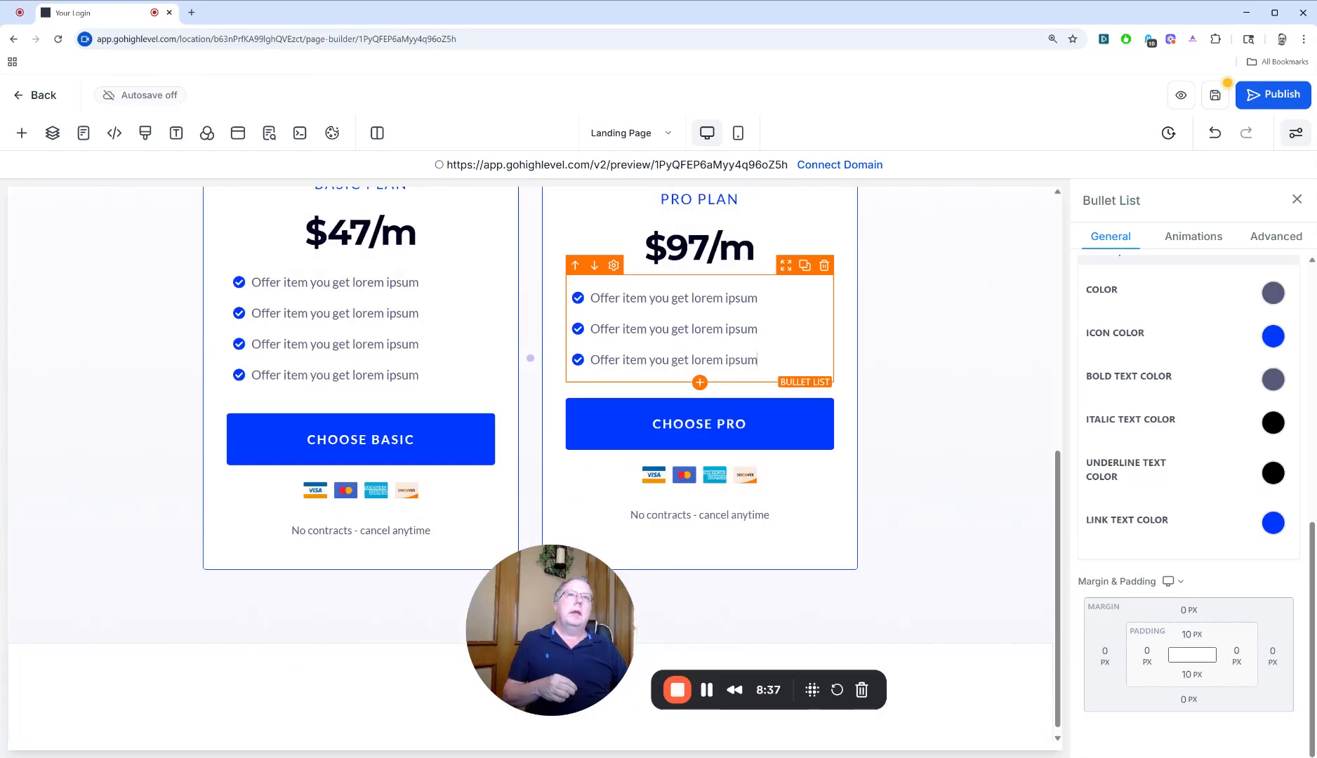
double_click(605, 359)
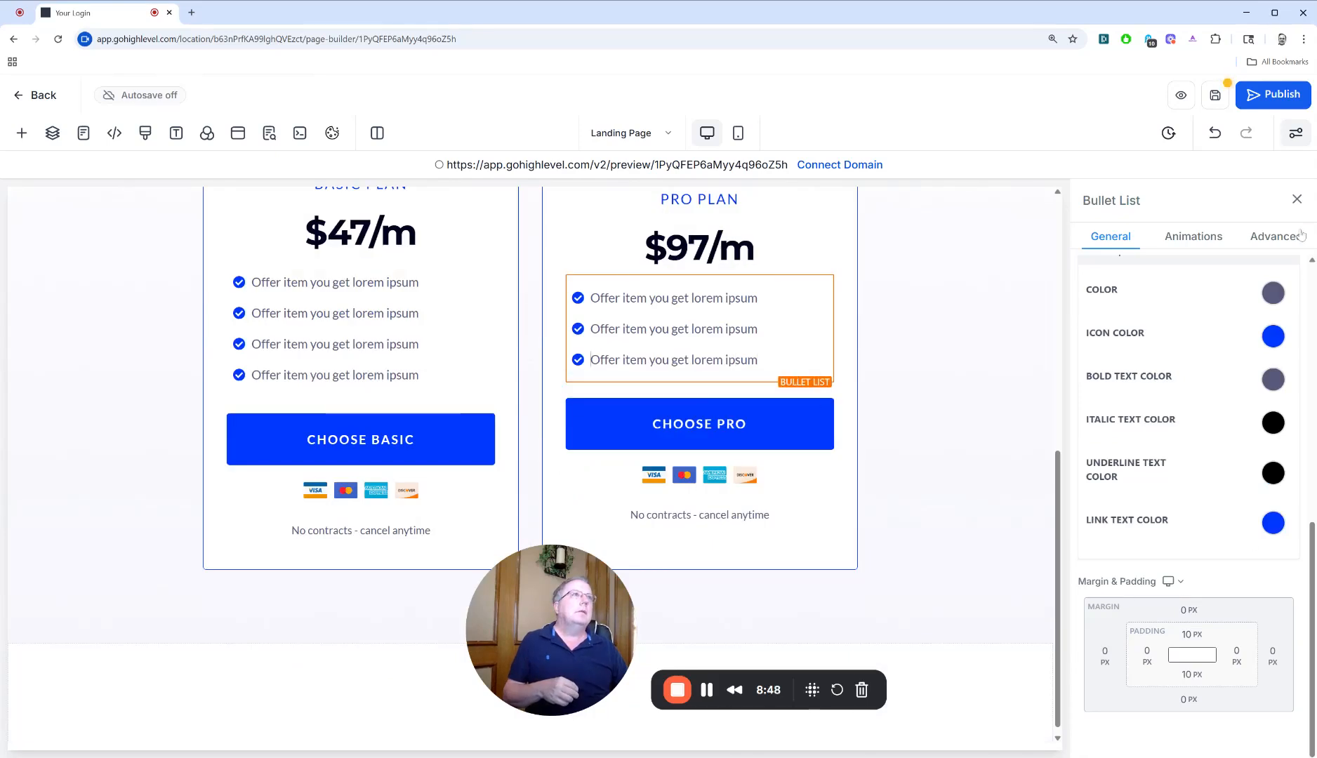
left_click(1303, 203)
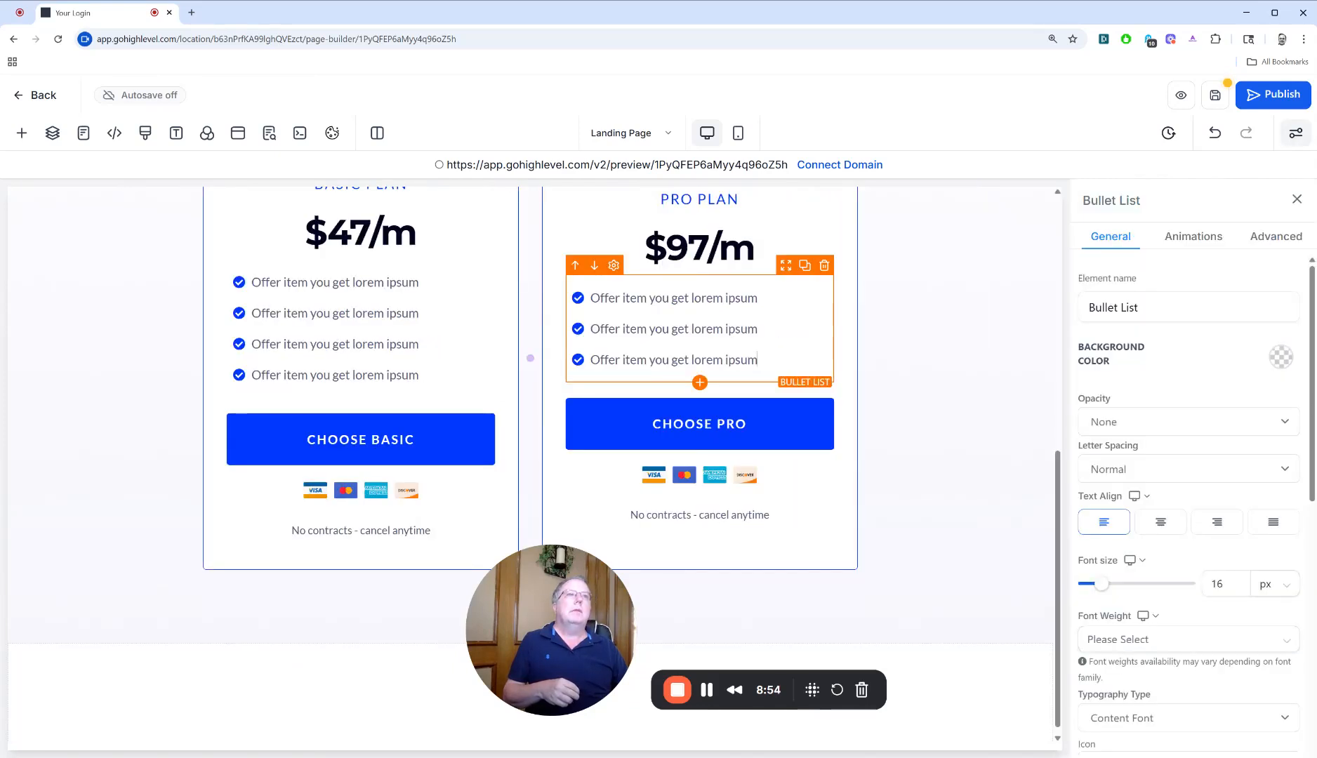
key("Return")
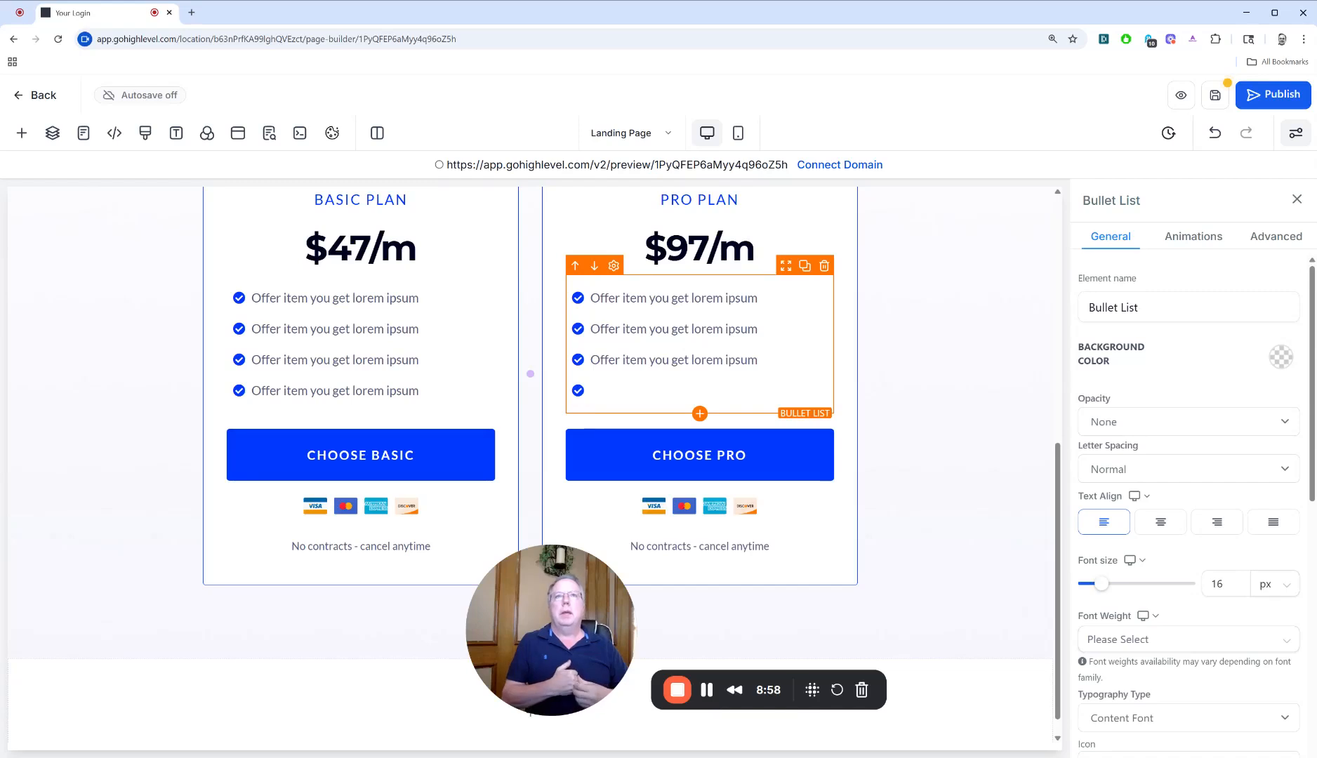
type("ABC")
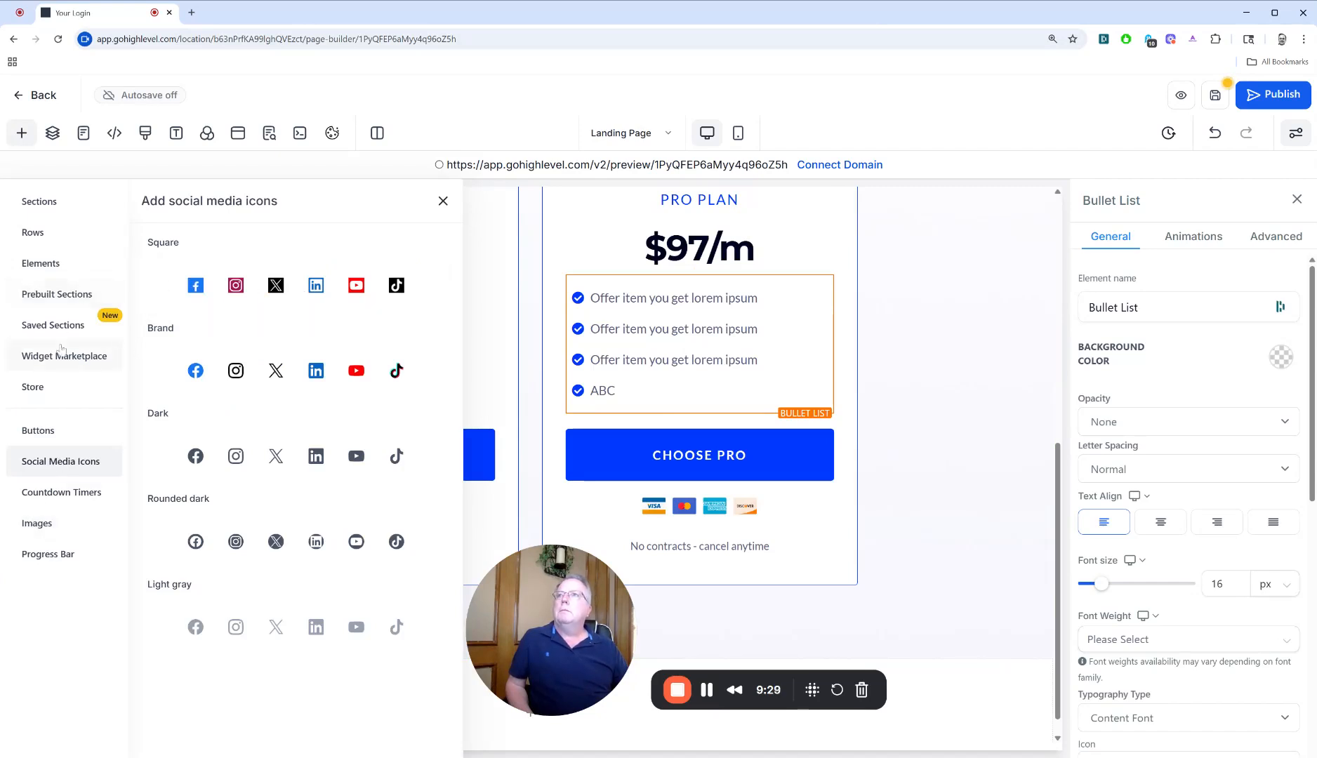
Examine the prebuilt Footer sections and the available social media icon styles
left_click(61, 298)
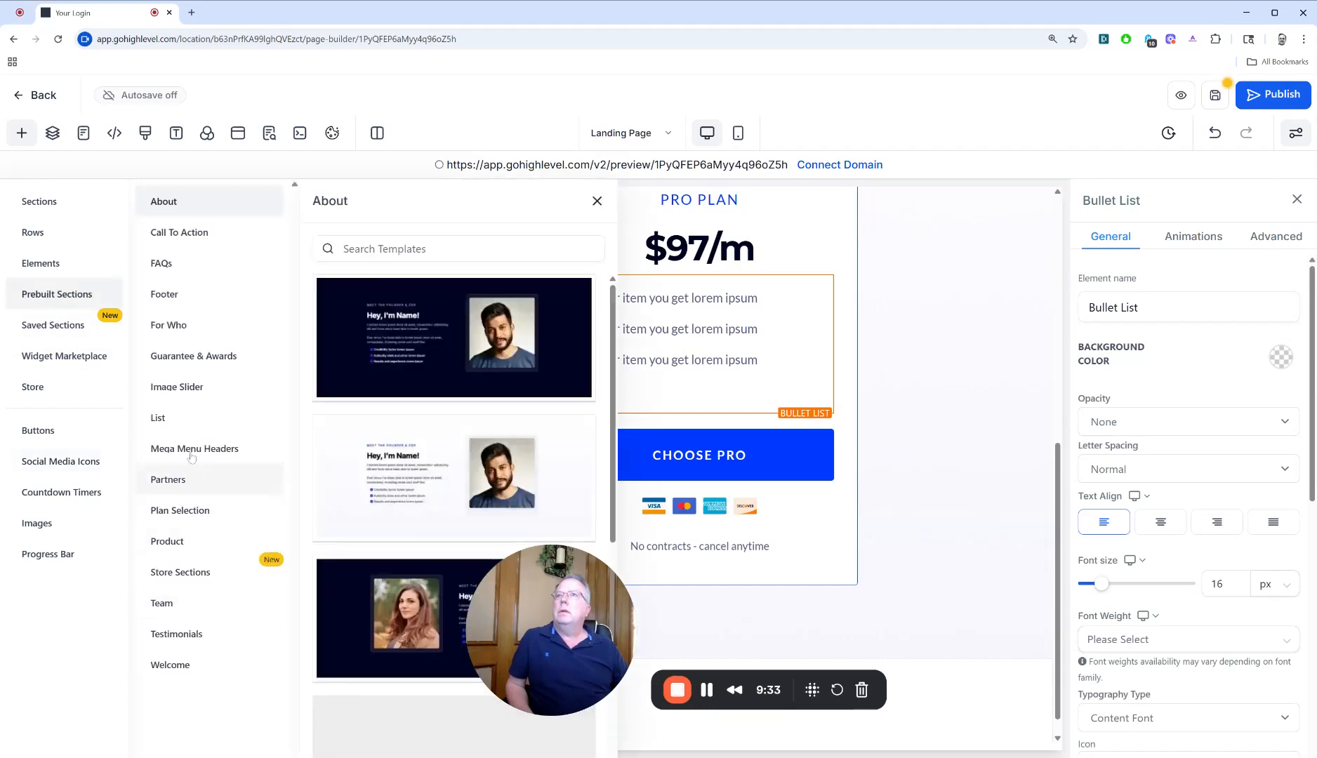
left_click(172, 298)
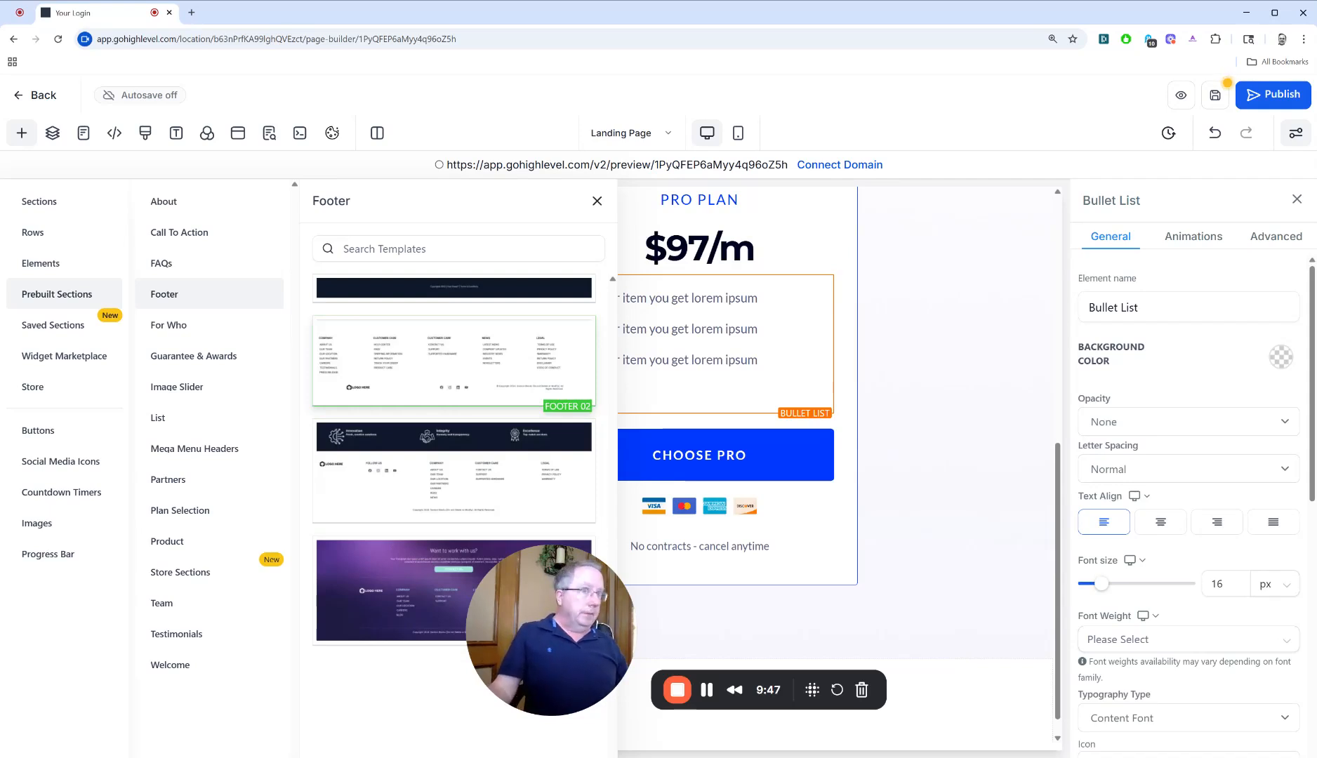
left_click(65, 461)
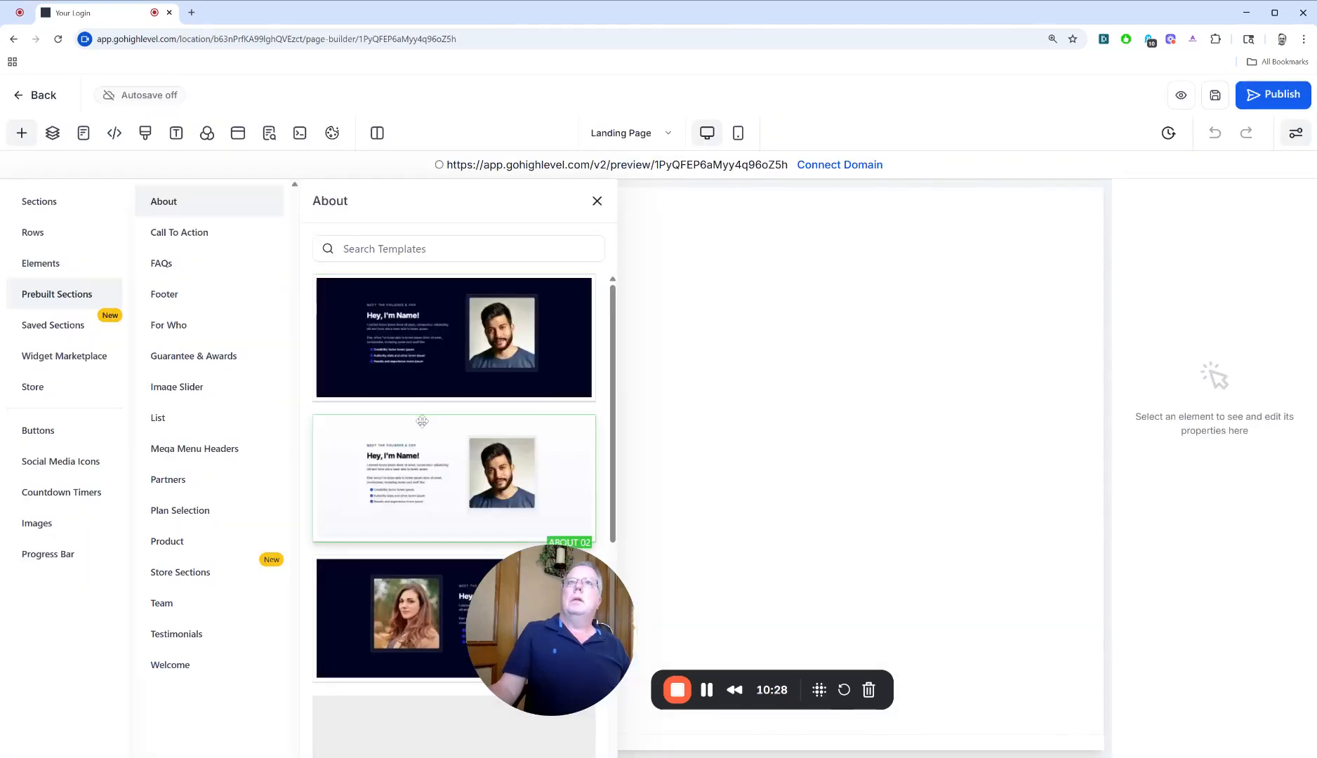
Add the prebuilt sections About 03 and FAQ 01 to the blank landing page
scroll(422, 421, "down", 3)
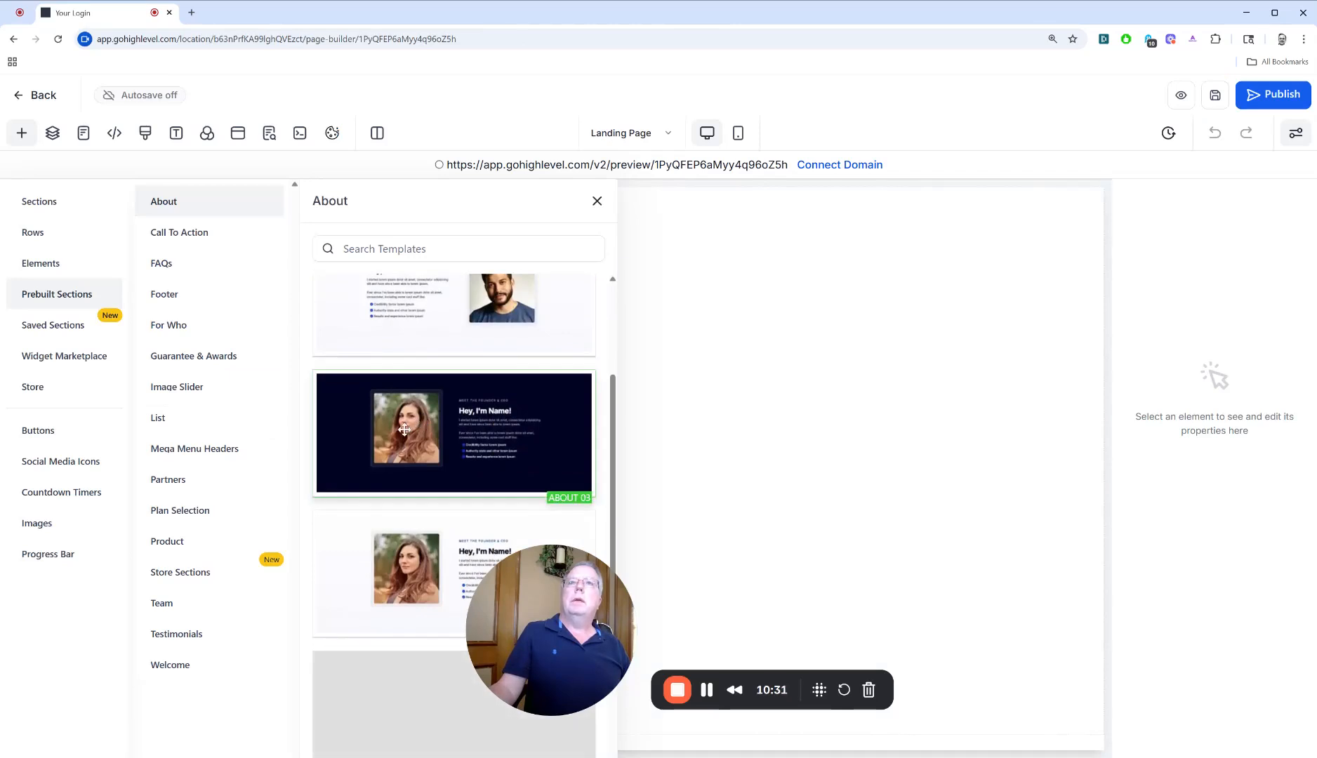
left_click(404, 430)
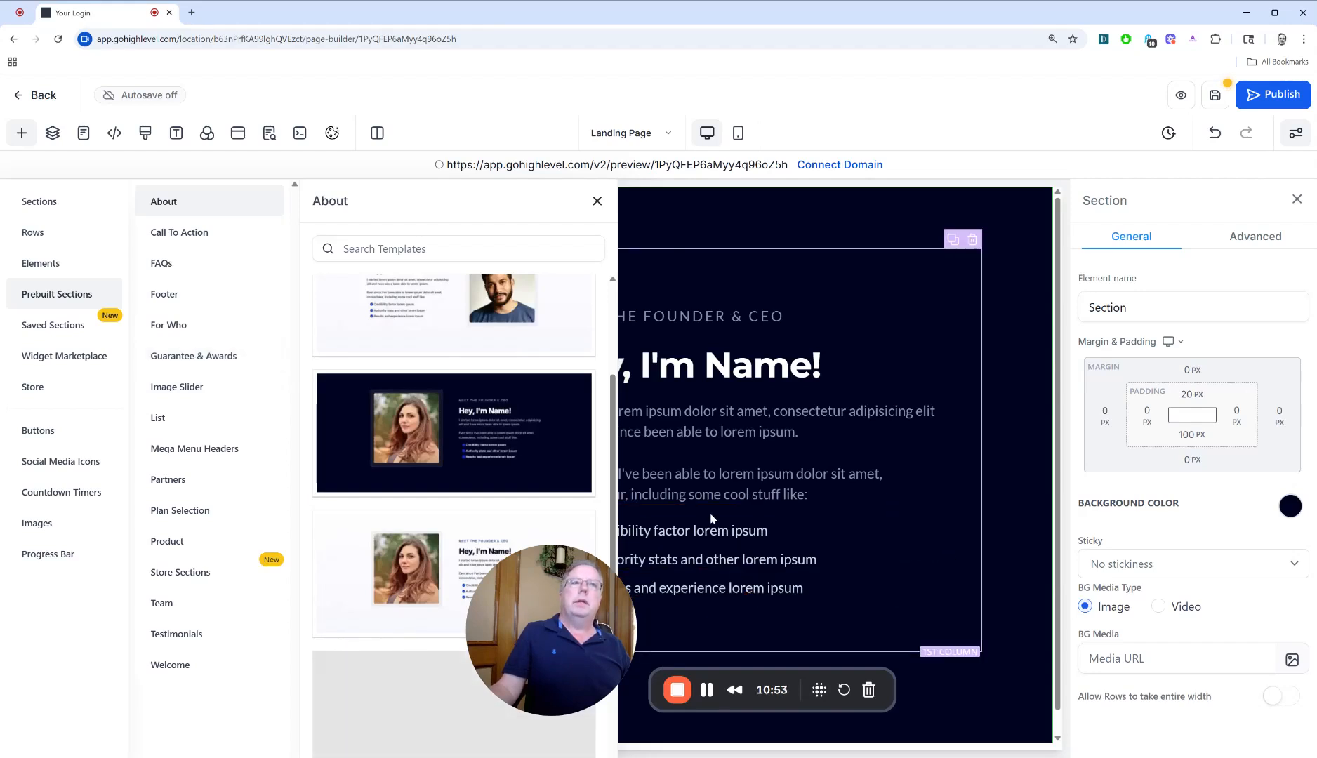
left_click(192, 264)
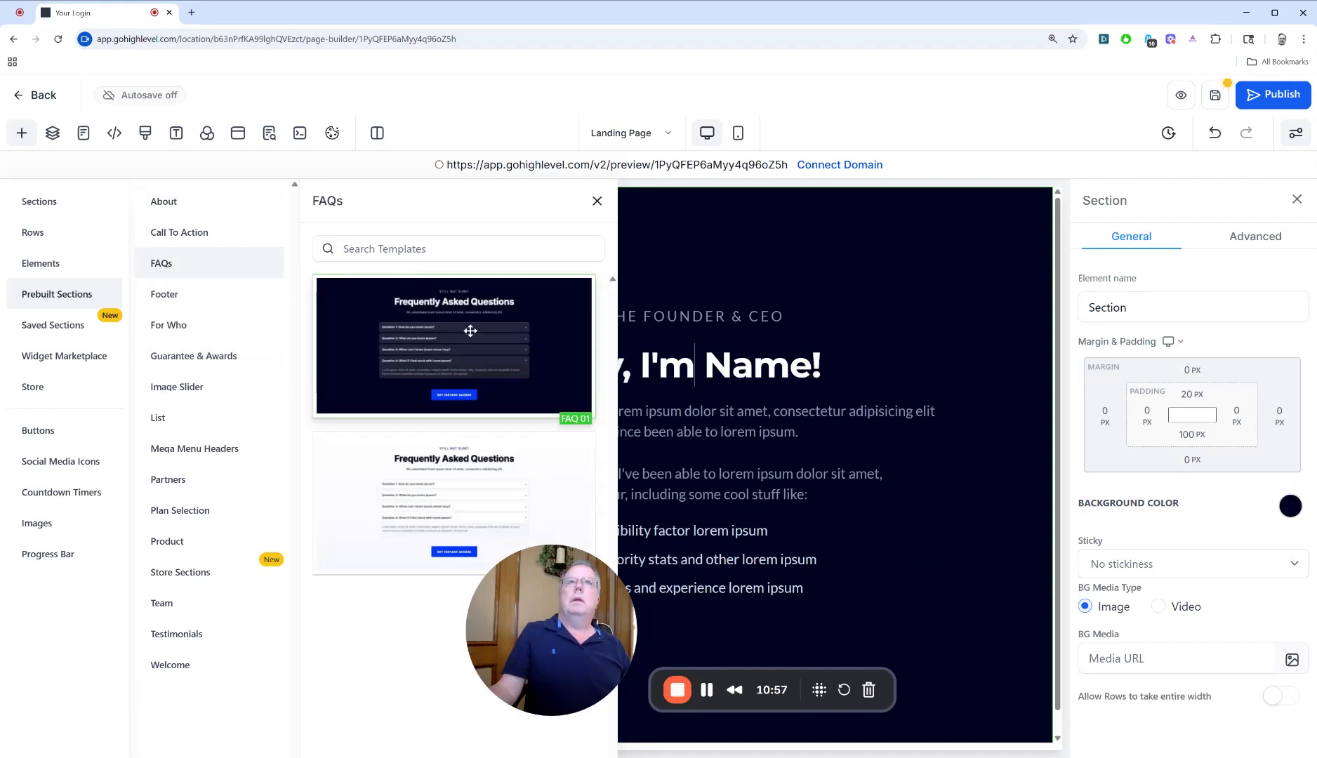
left_click(470, 331)
scroll(814, 537, "down", 3)
scroll(814, 537, "up", 3)
scroll(813, 536, "down", 5)
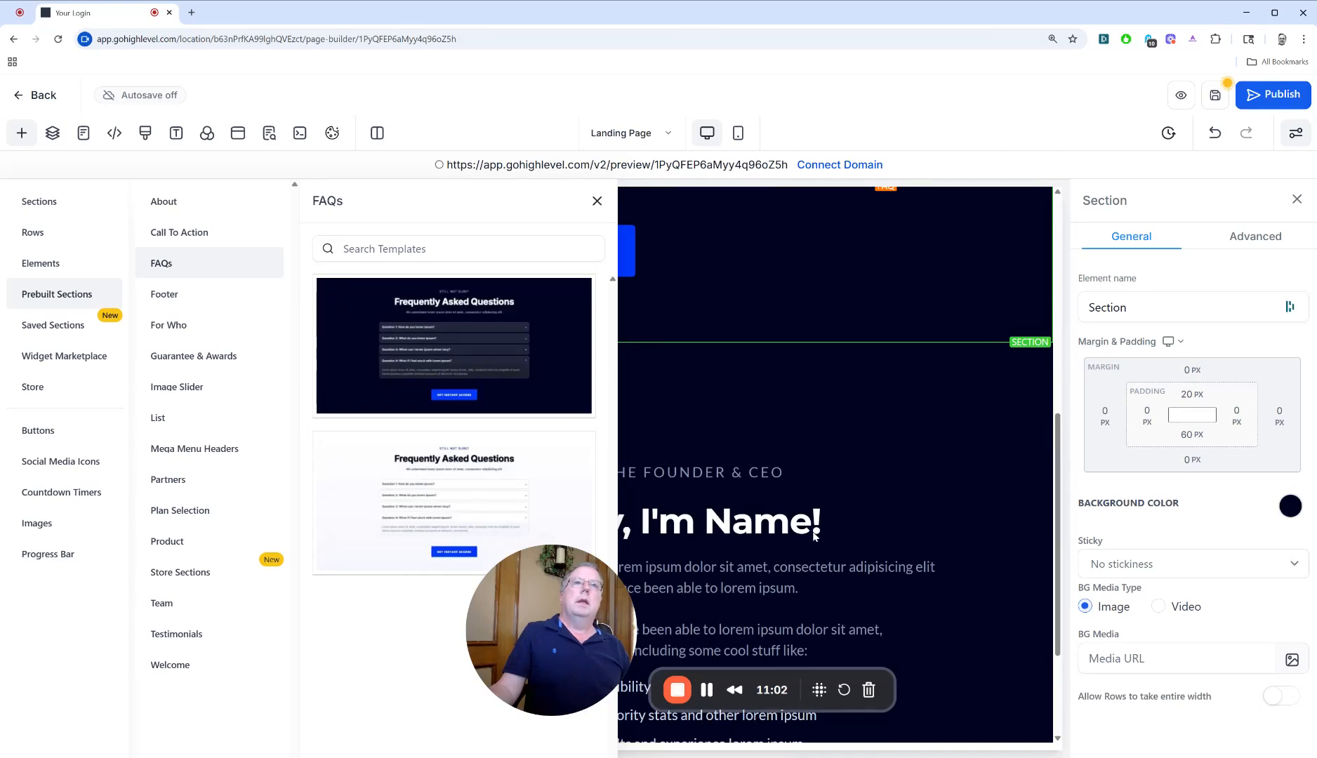
scroll(814, 537, "up", 2)
left_click(597, 201)
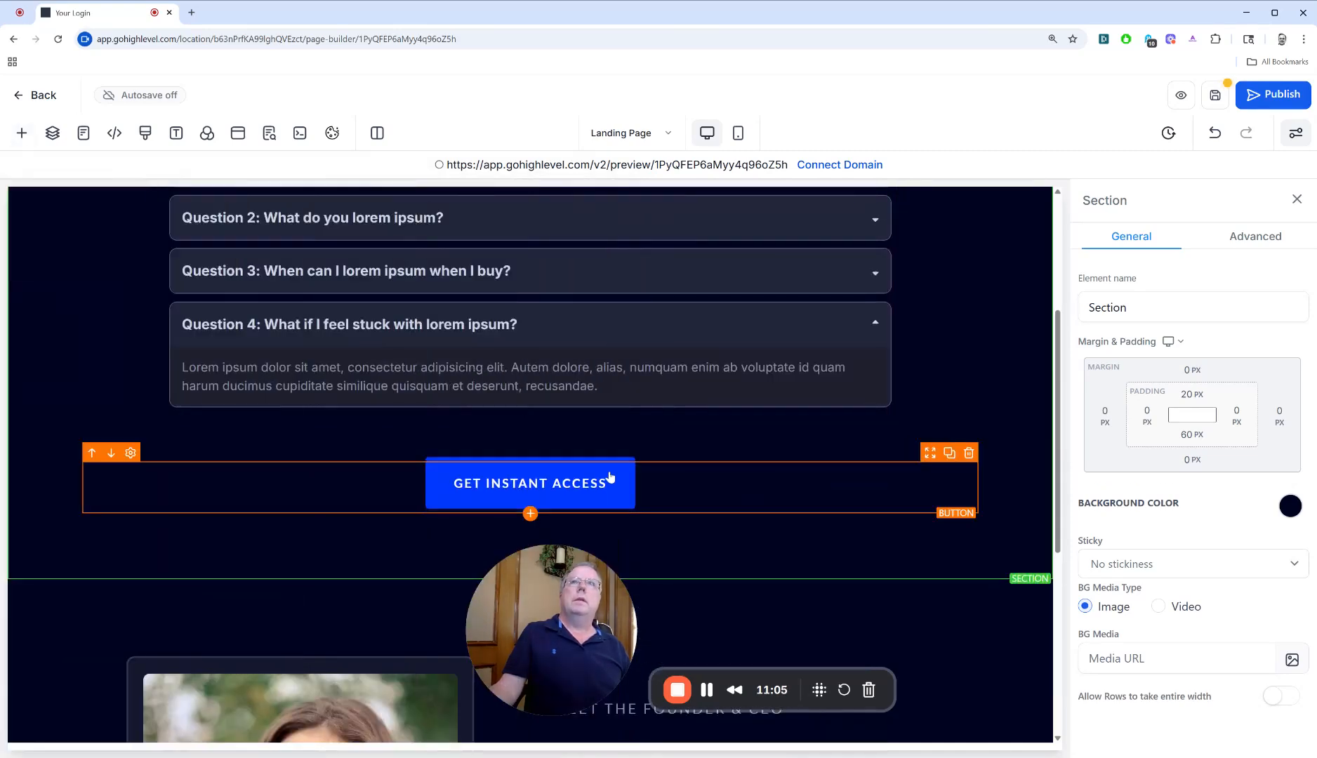
Move the Frequently Asked Questions section below the founder's About section
scroll(609, 477, "up", 3)
scroll(614, 471, "down", 6)
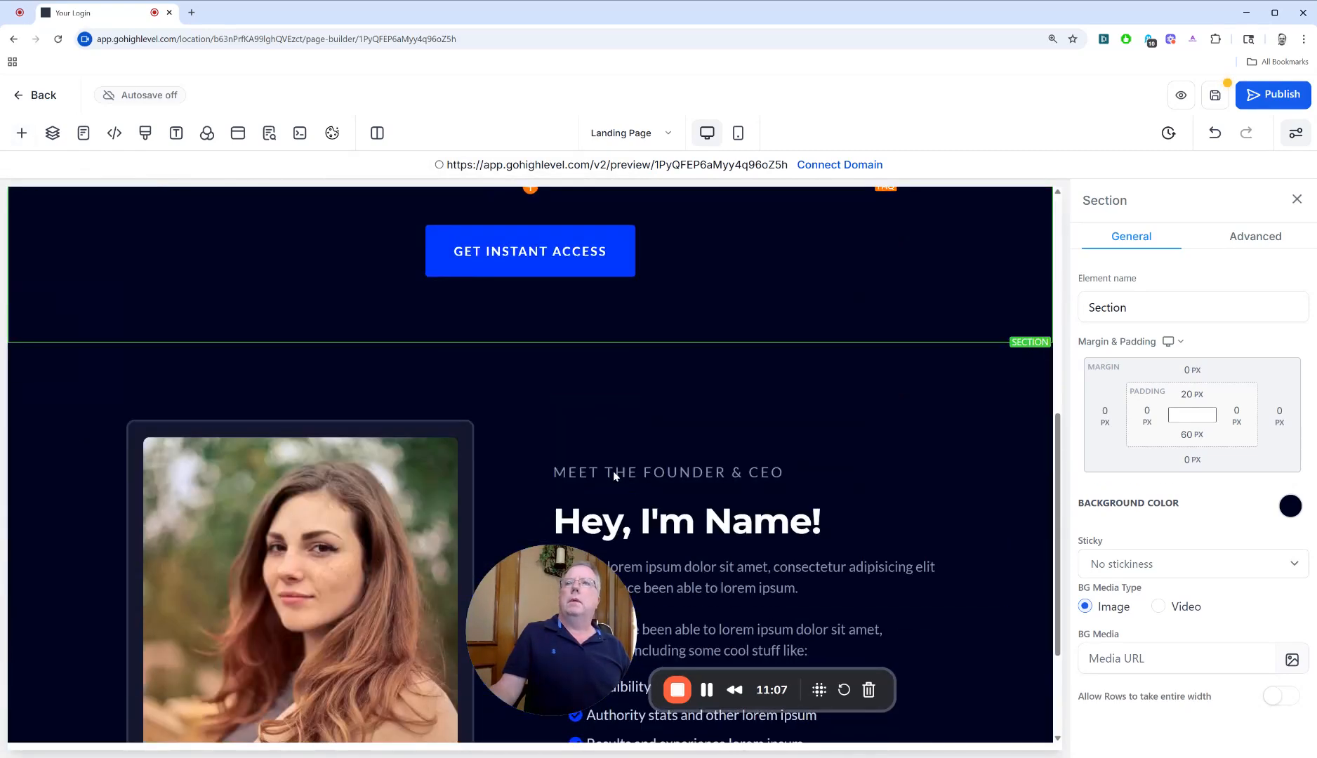
scroll(614, 471, "down", 1)
scroll(397, 424, "up", 5)
scroll(384, 465, "up", 7)
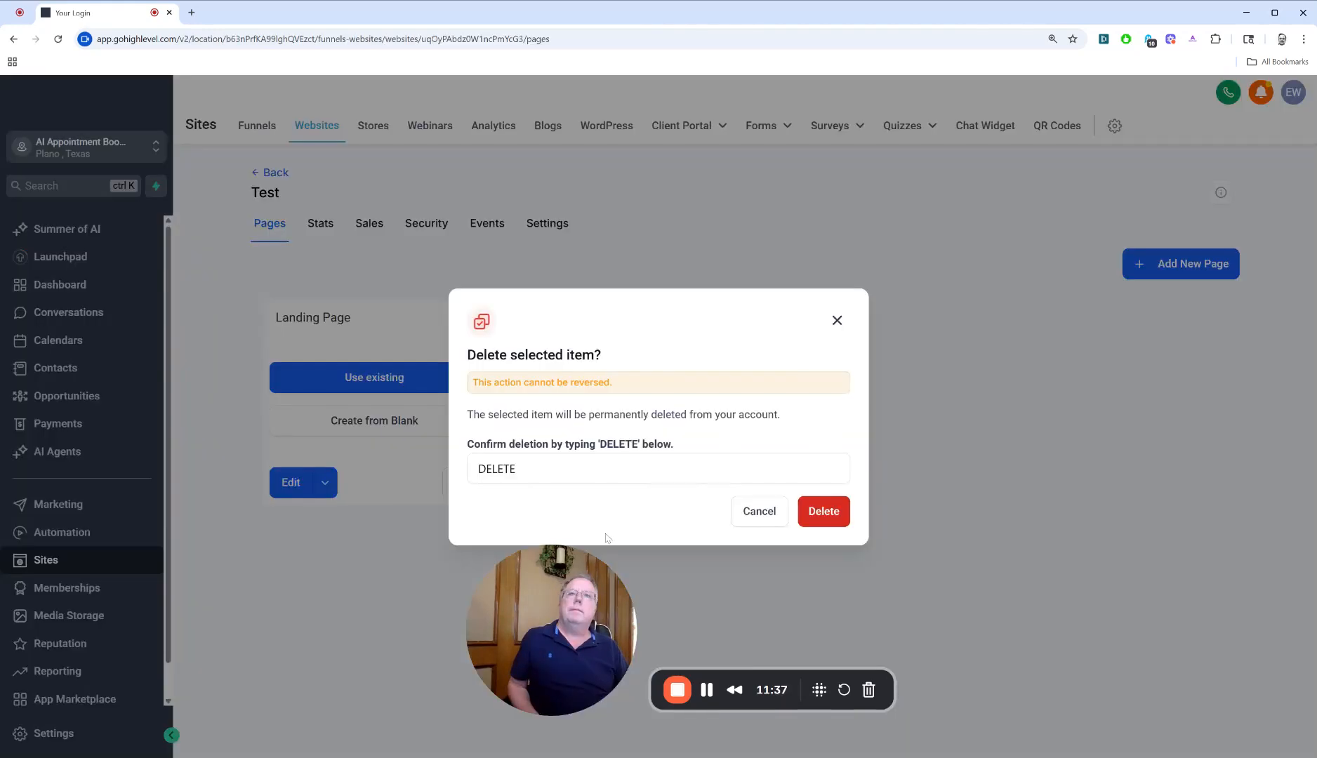
Delete the Test website, confirming with DELETE, and open the website Template Library
type("DELETE")
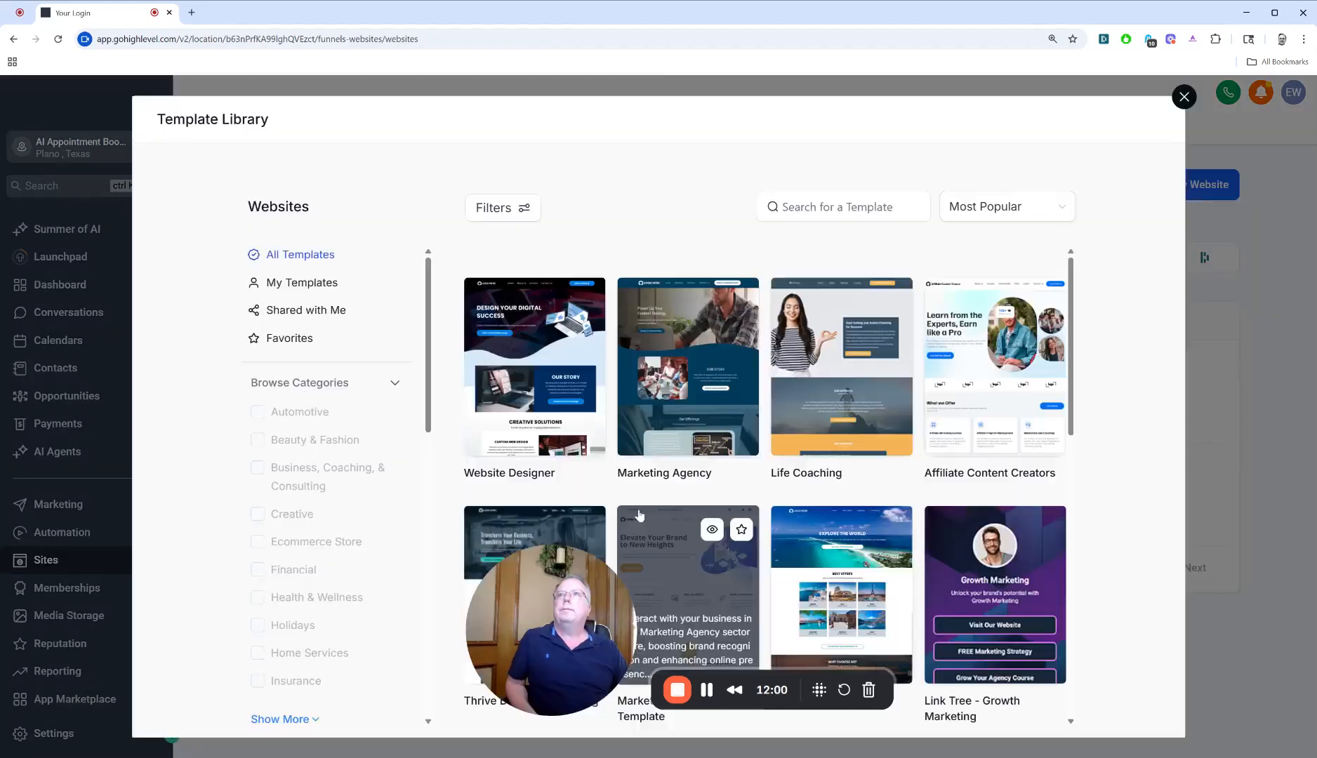
Choose the Marketing Agency template from the Template Library and continue to create the website from it
left_click_drag(666, 398, 681, 420)
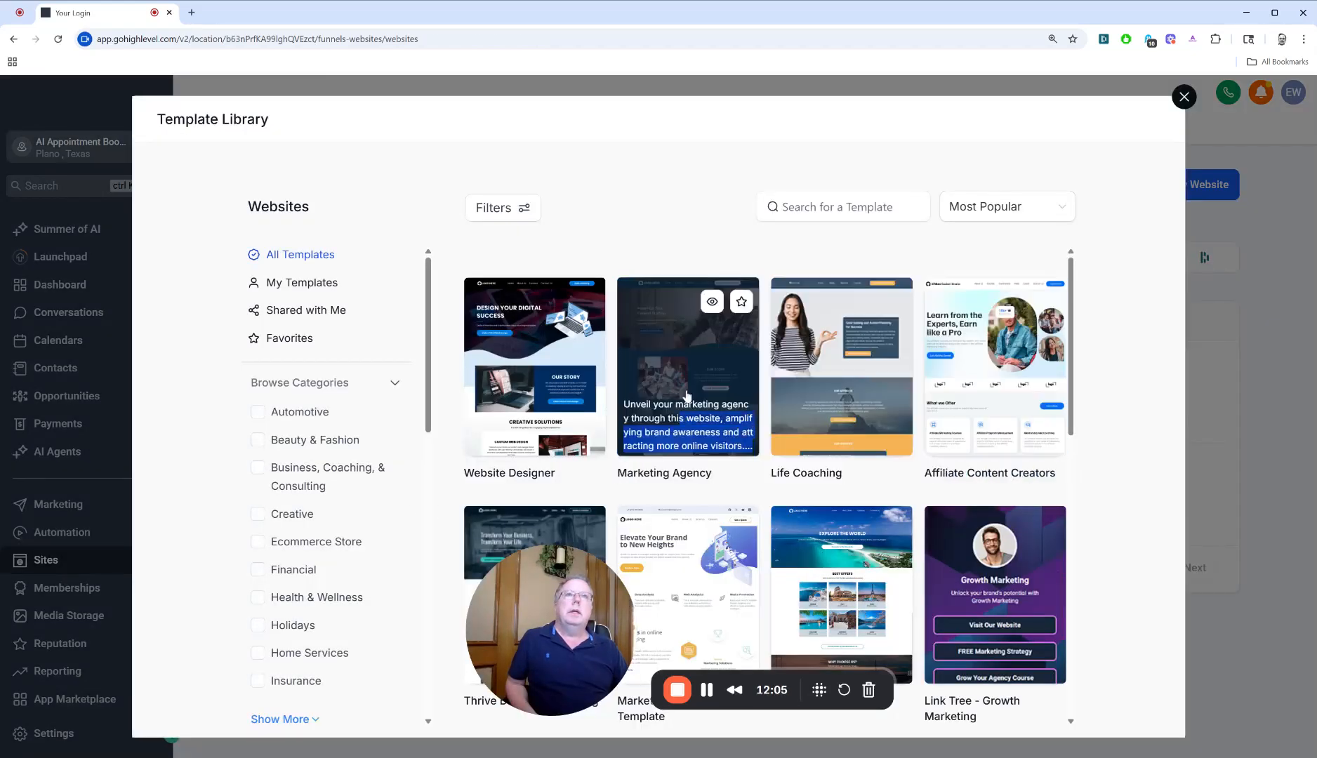
left_click(687, 396)
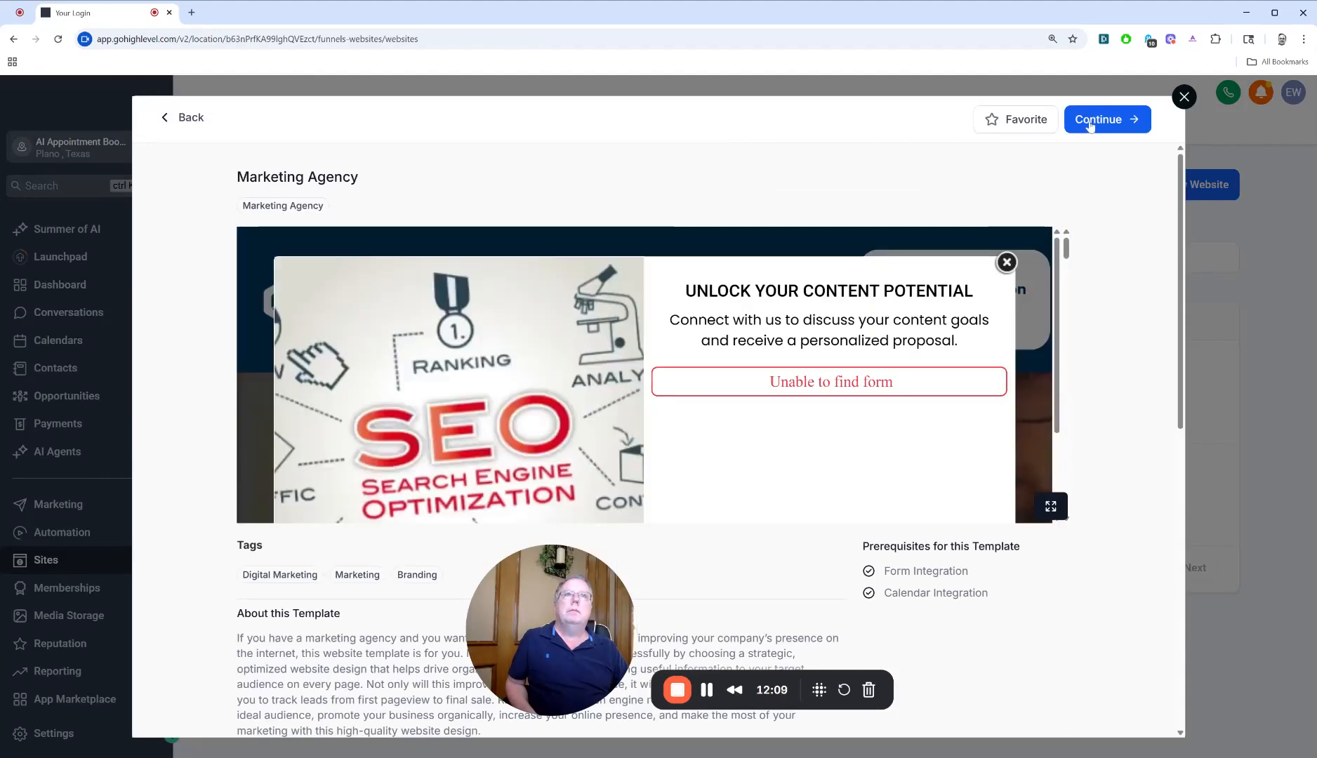
scroll(1033, 340, "down", 2)
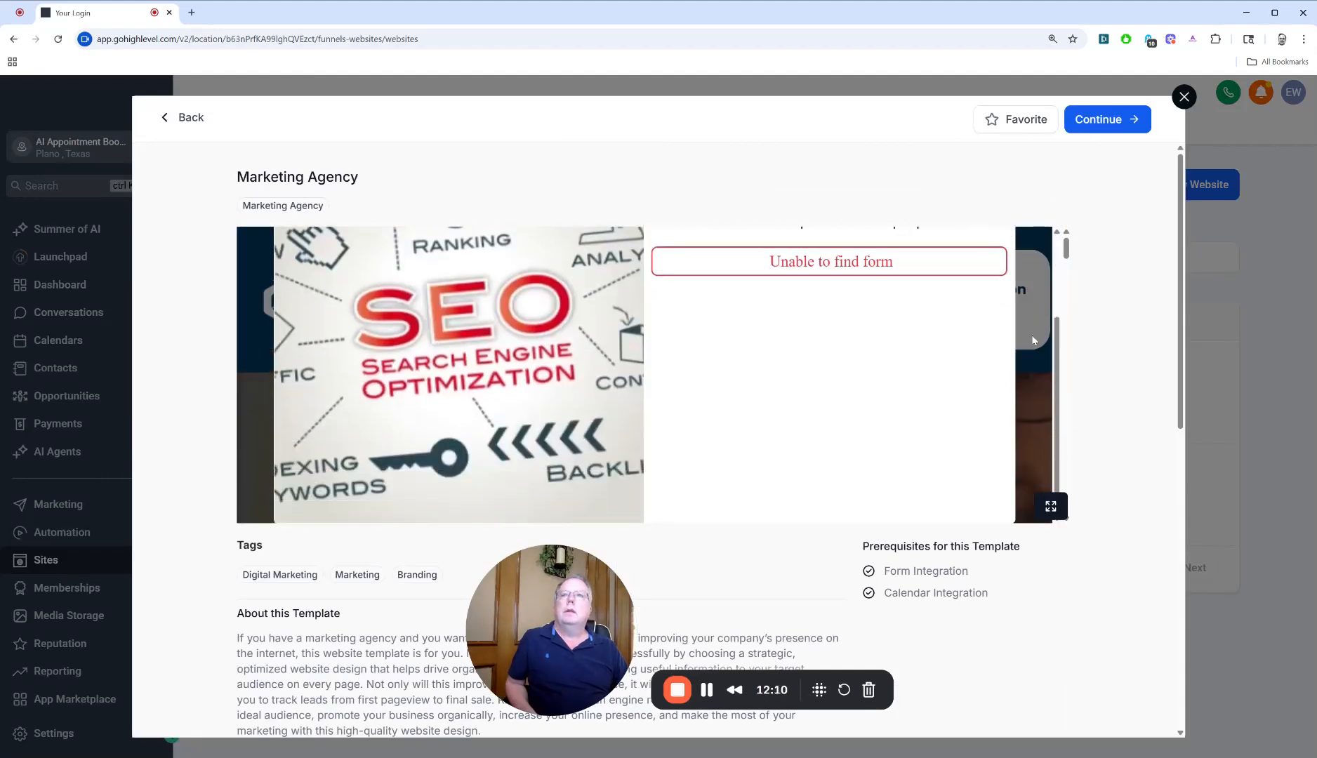
left_click(1104, 120)
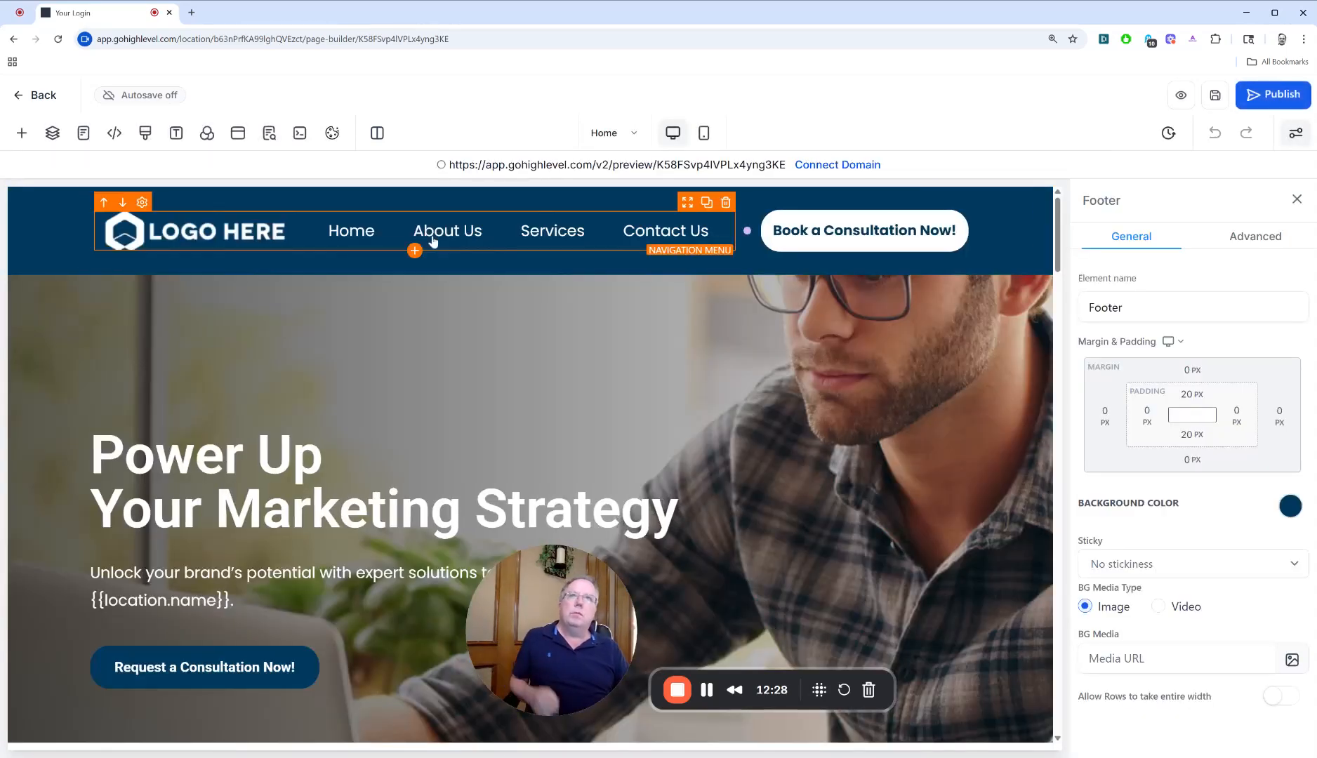
Examine the template's Home page from the navigation menu through the story, services and client testimonial sections
left_click(360, 237)
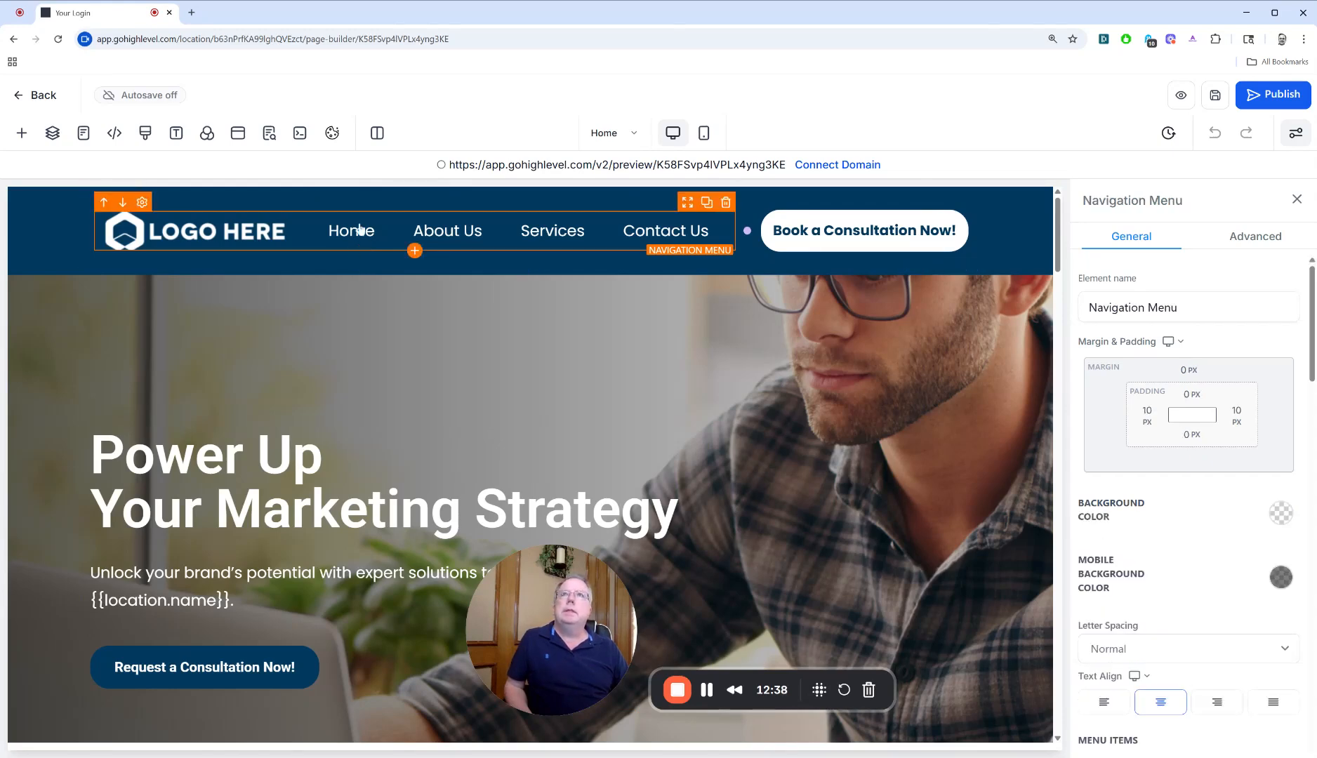
scroll(472, 523, "down", 10)
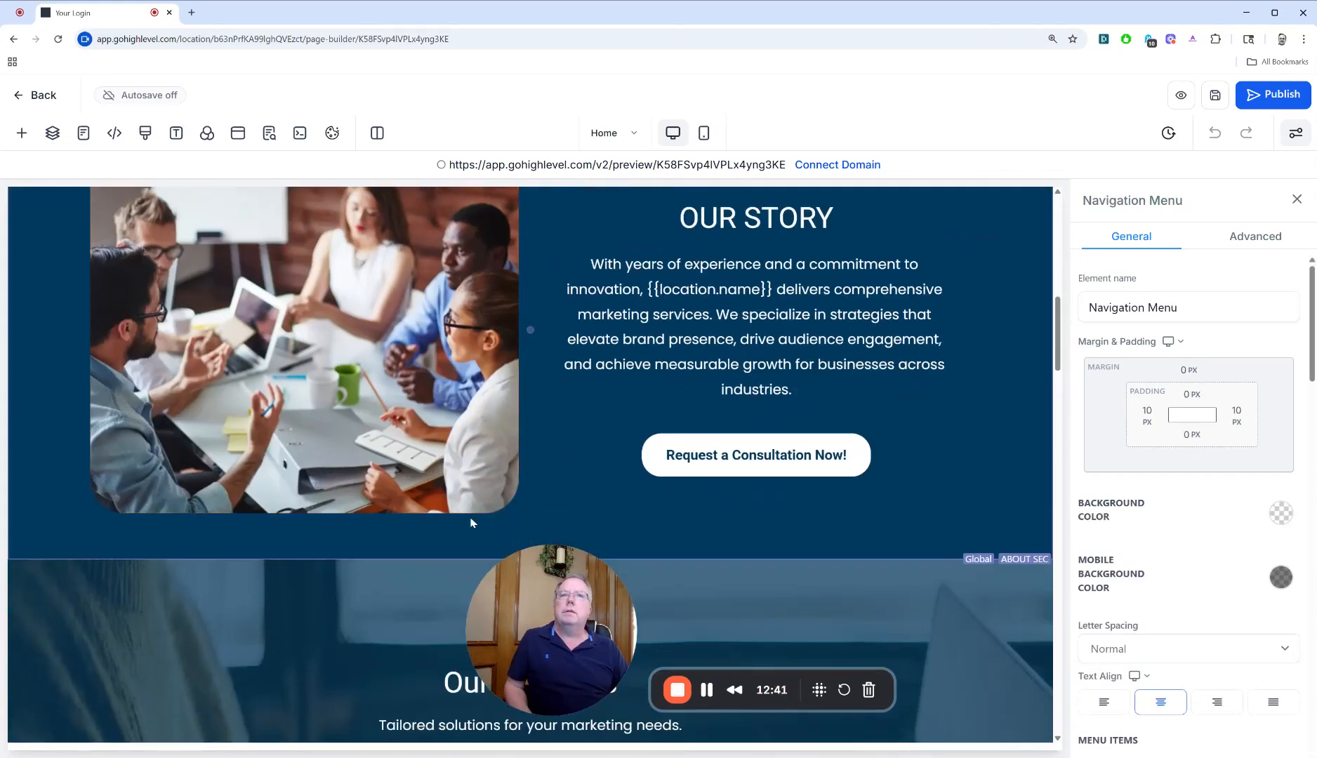
scroll(471, 523, "down", 20)
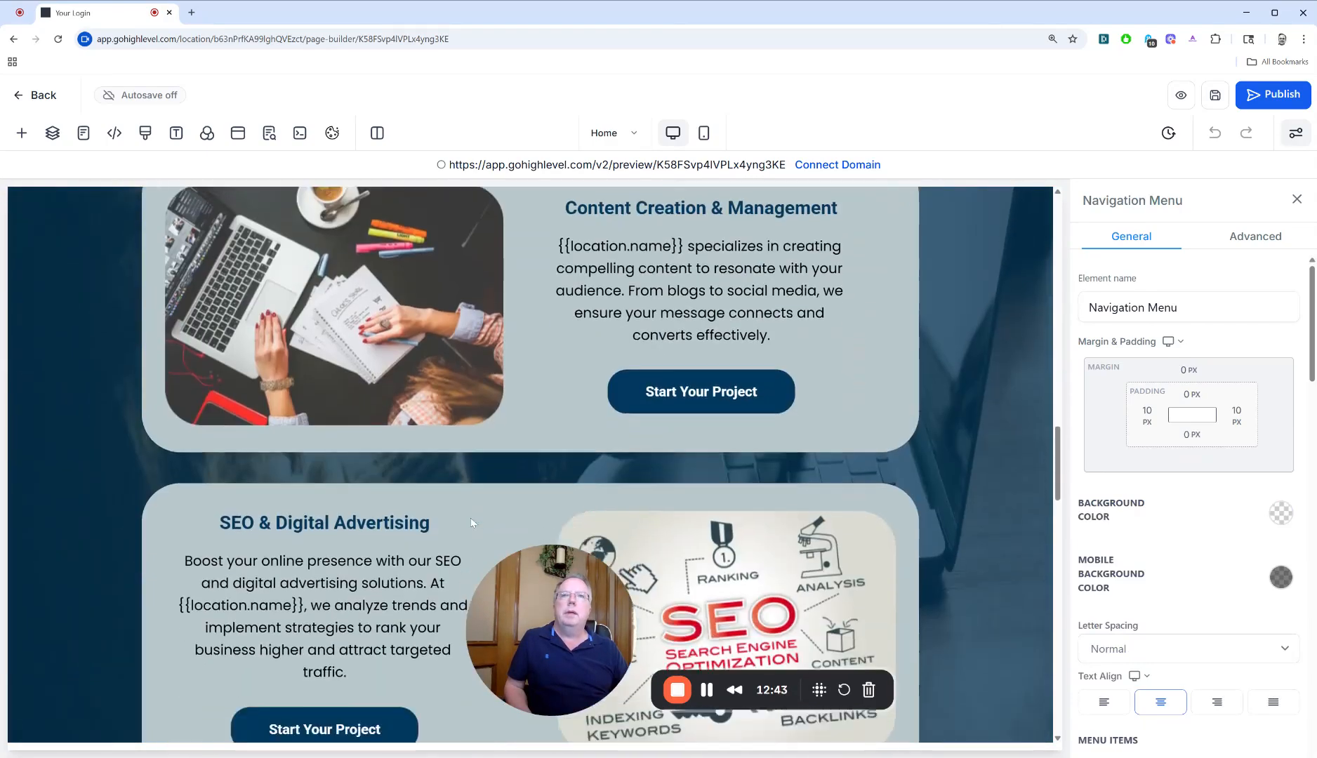
scroll(473, 524, "up", 20)
scroll(505, 373, "down", 8)
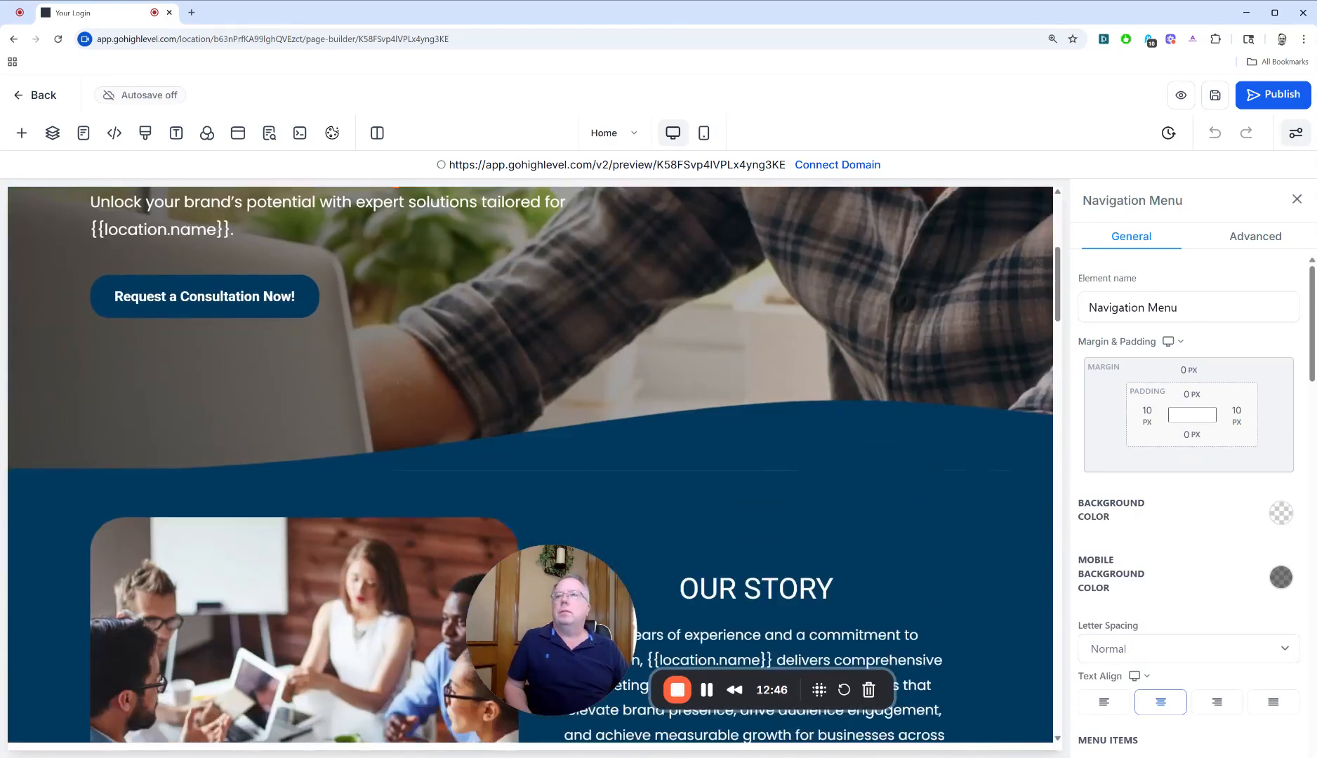
scroll(531, 463, "down", 15)
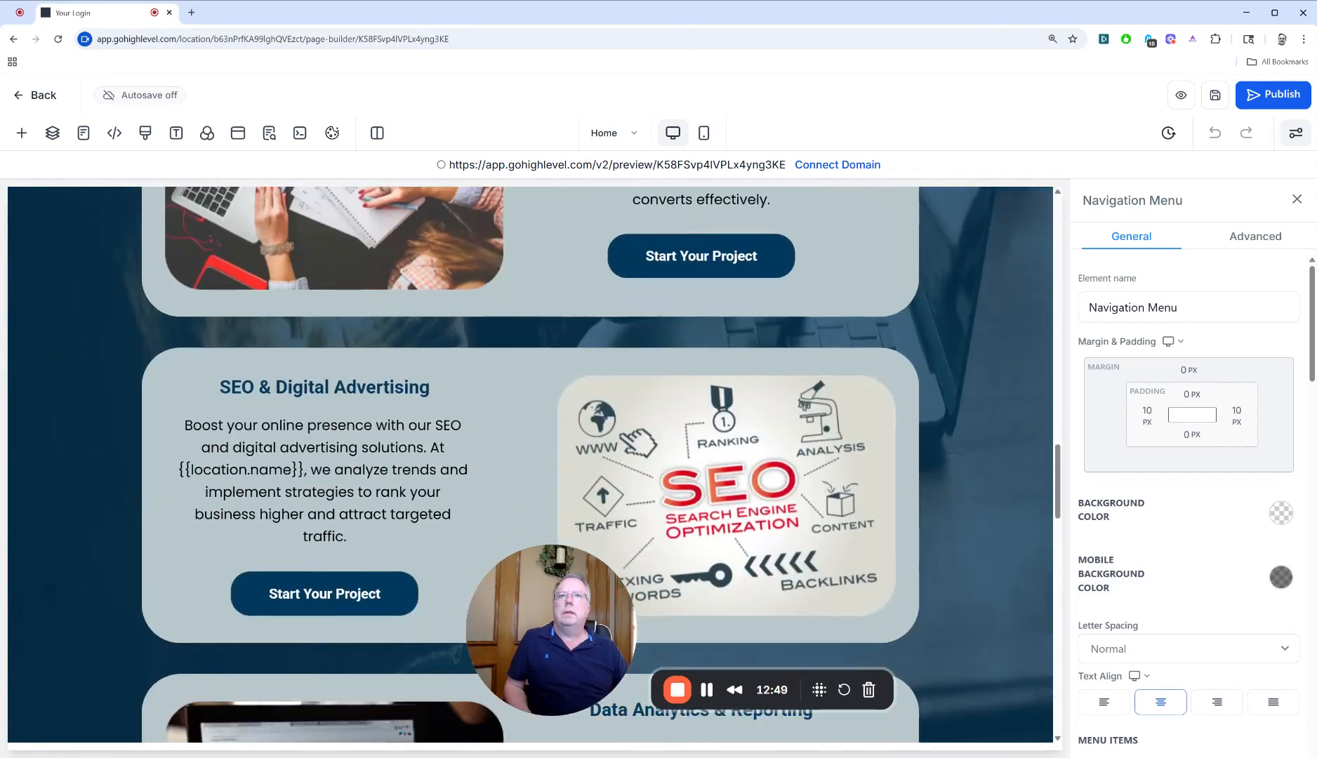
scroll(531, 464, "down", 8)
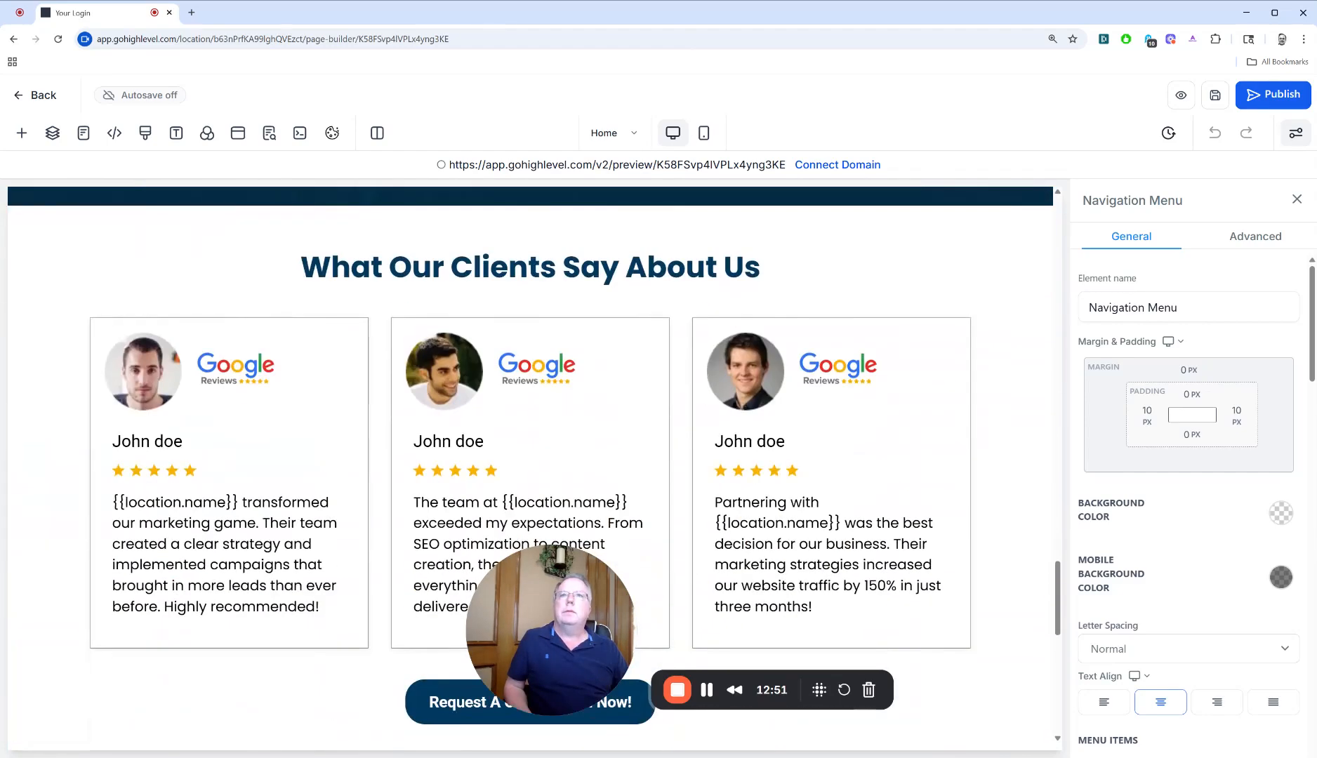
scroll(531, 463, "down", 4)
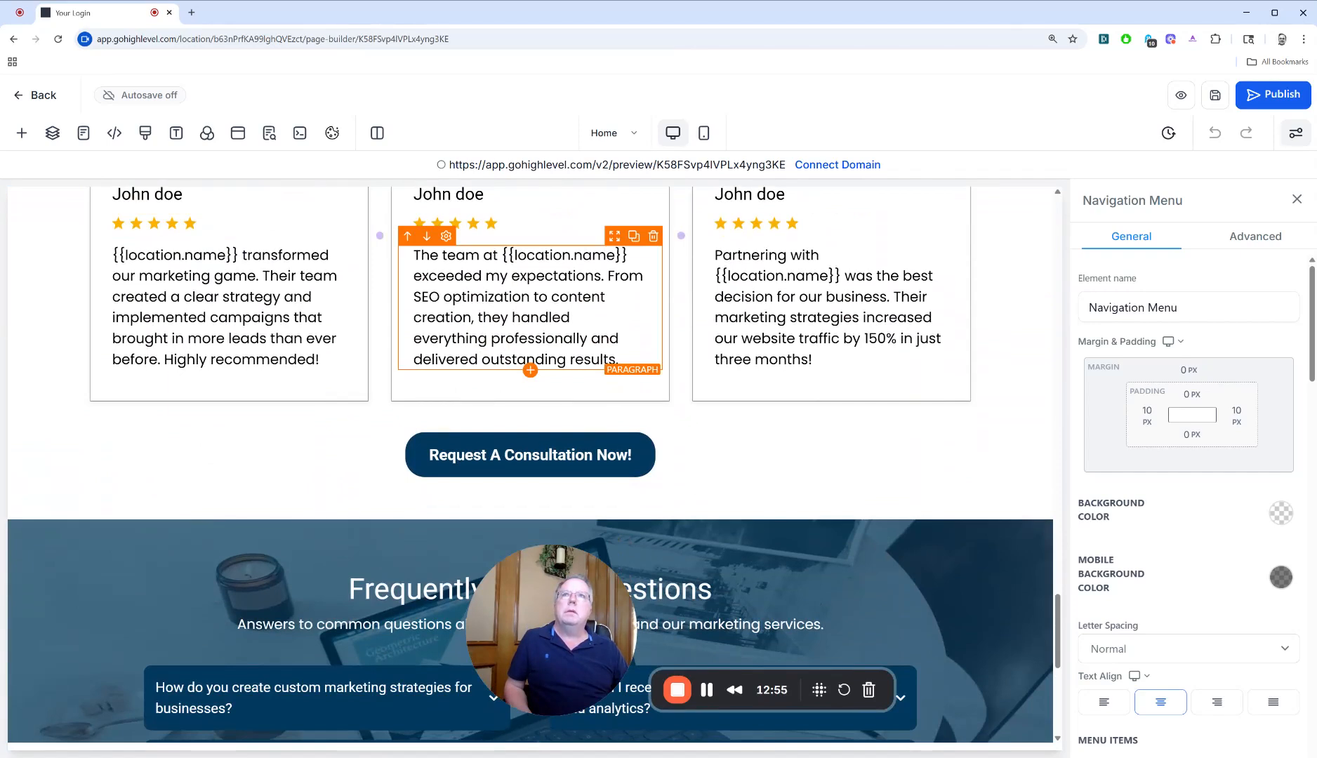
Highlight the {{location.name}} placeholder in the middle testimonial and examine the FAQ and footer contact placeholders
left_click_drag(502, 255, 621, 256)
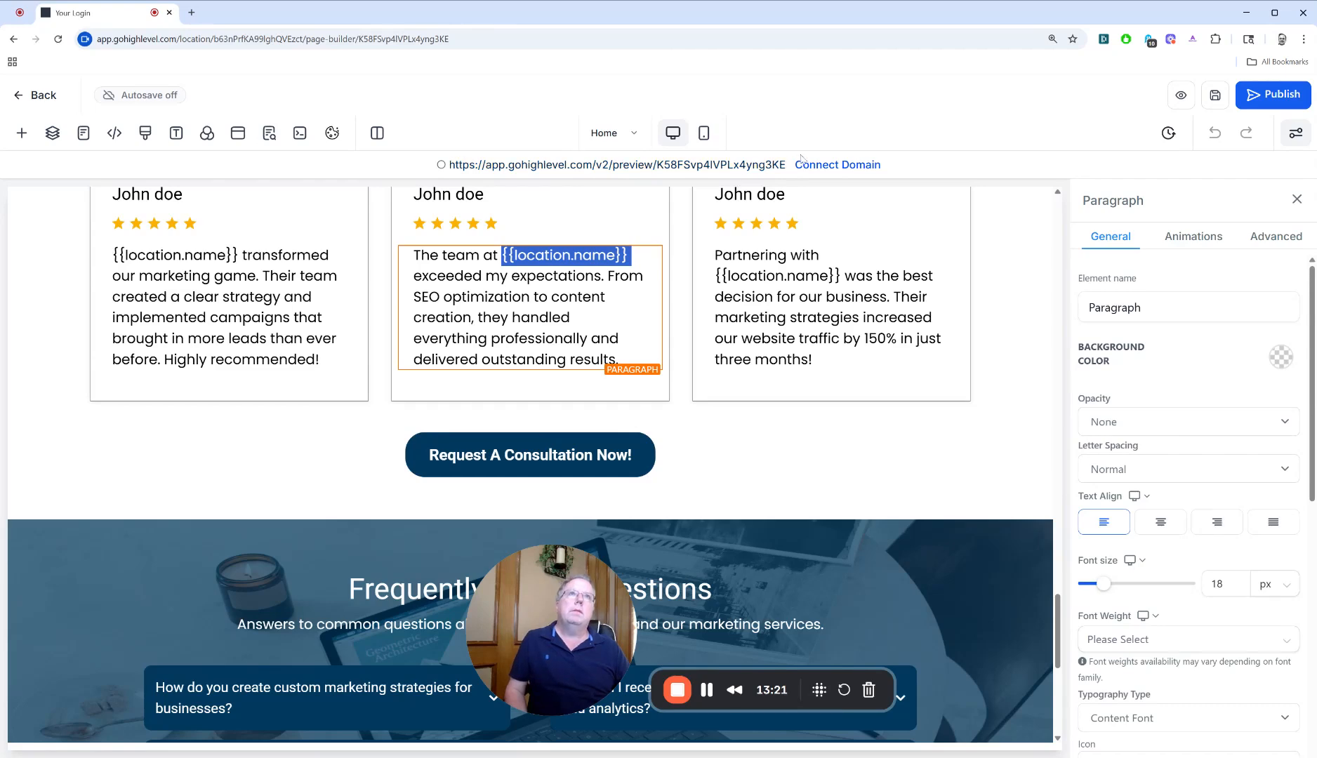
scroll(768, 472, "down", 7)
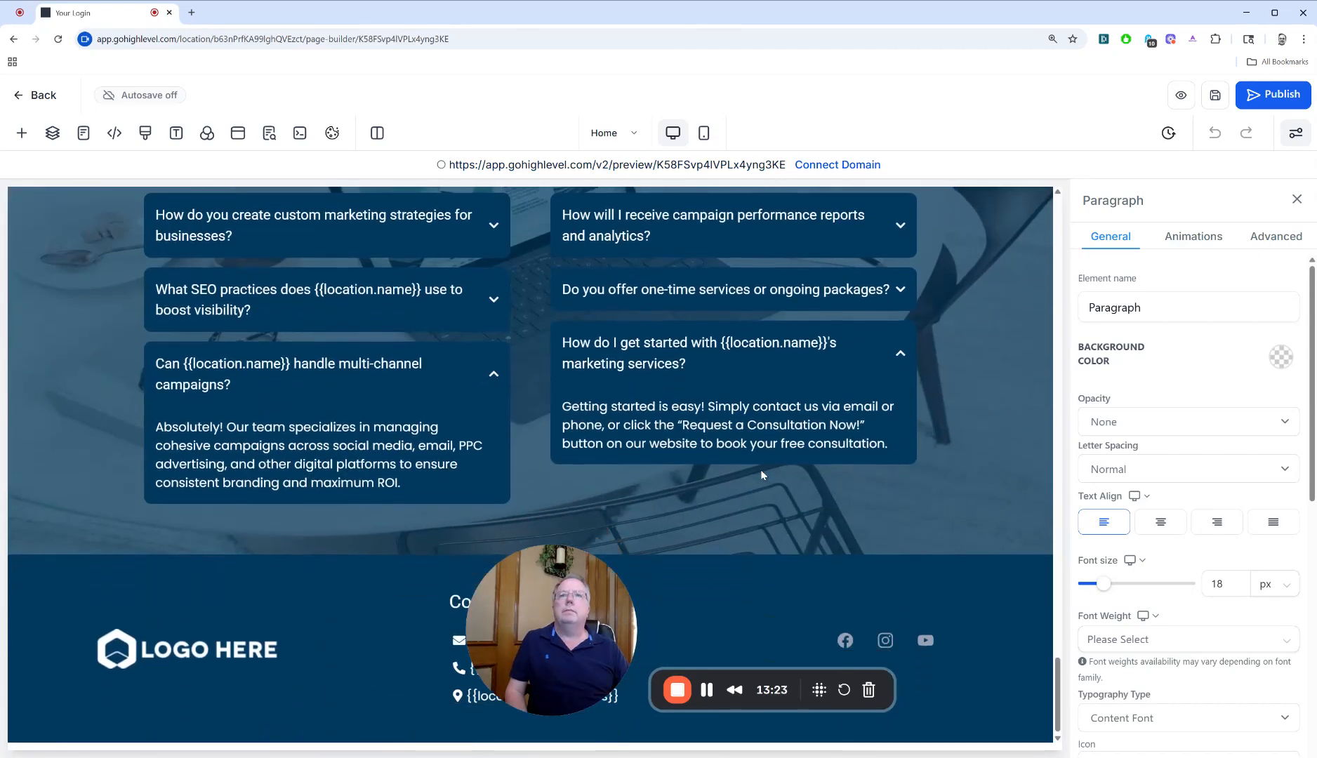
left_click_drag(513, 576, 894, 434)
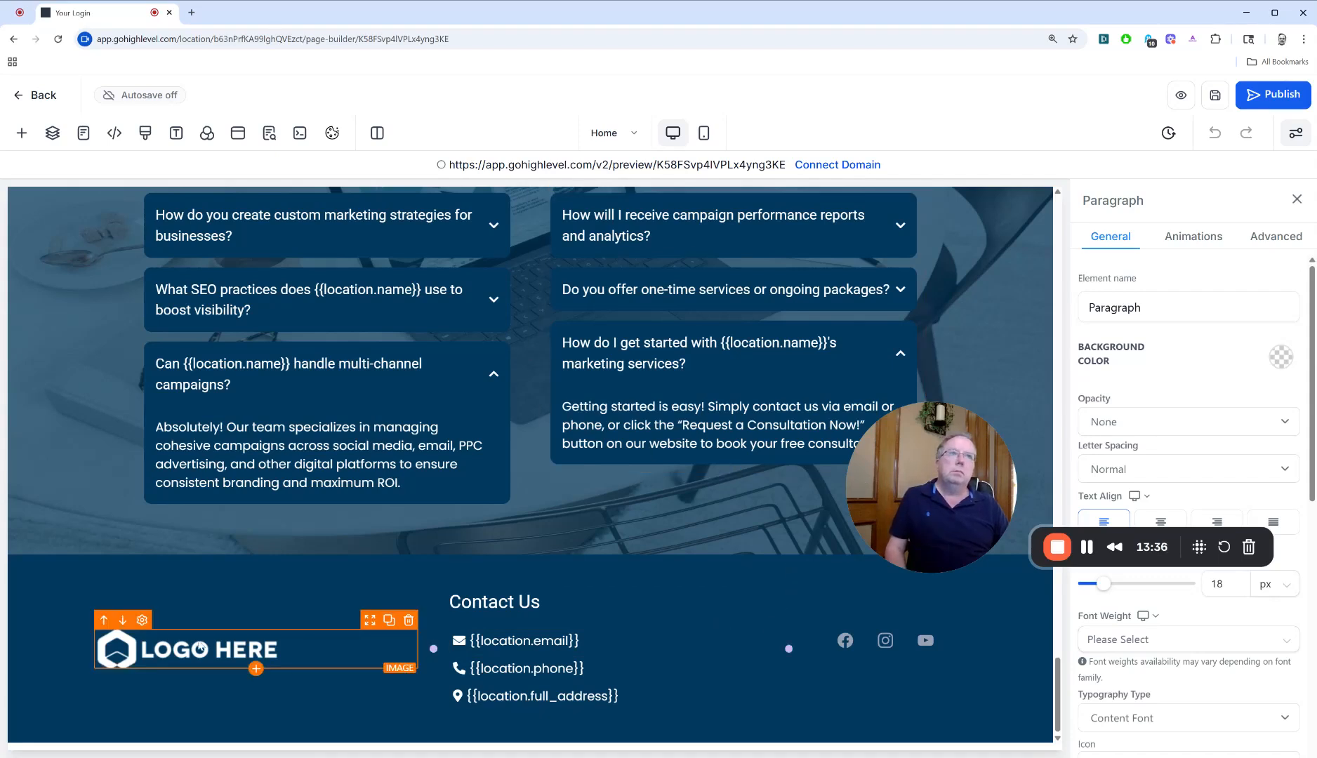
Open the footer logo's image settings and inspect its image action and website link
left_click(210, 649)
scroll(1222, 647, "down", 6)
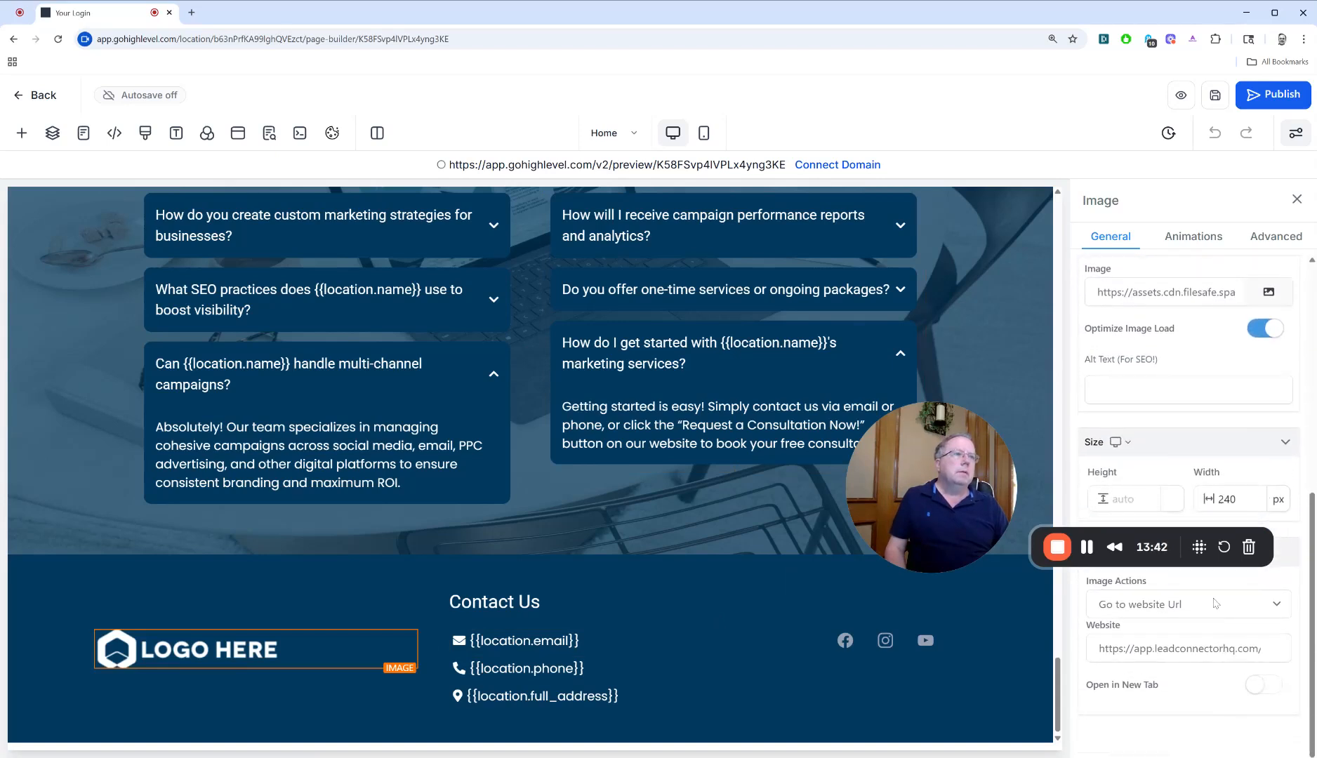
left_click(1176, 648)
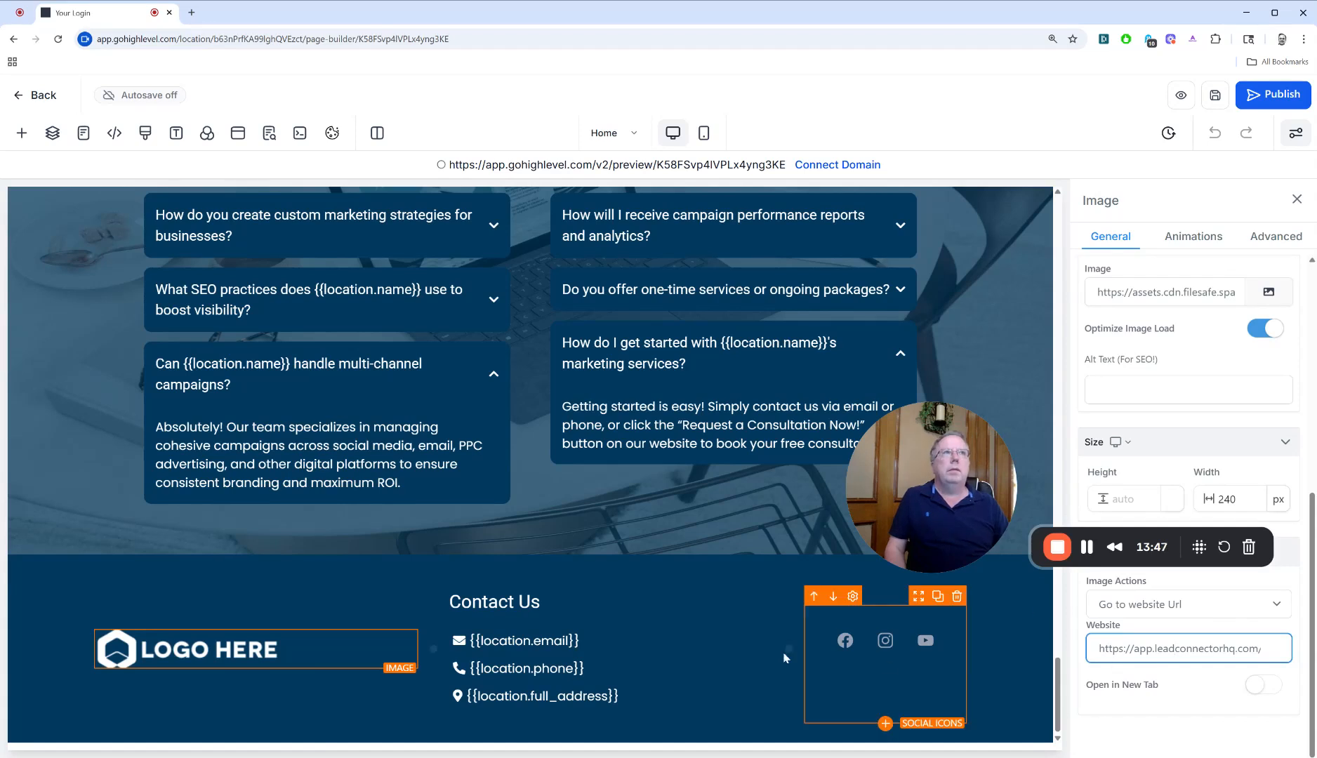
scroll(1274, 614, "up", 2)
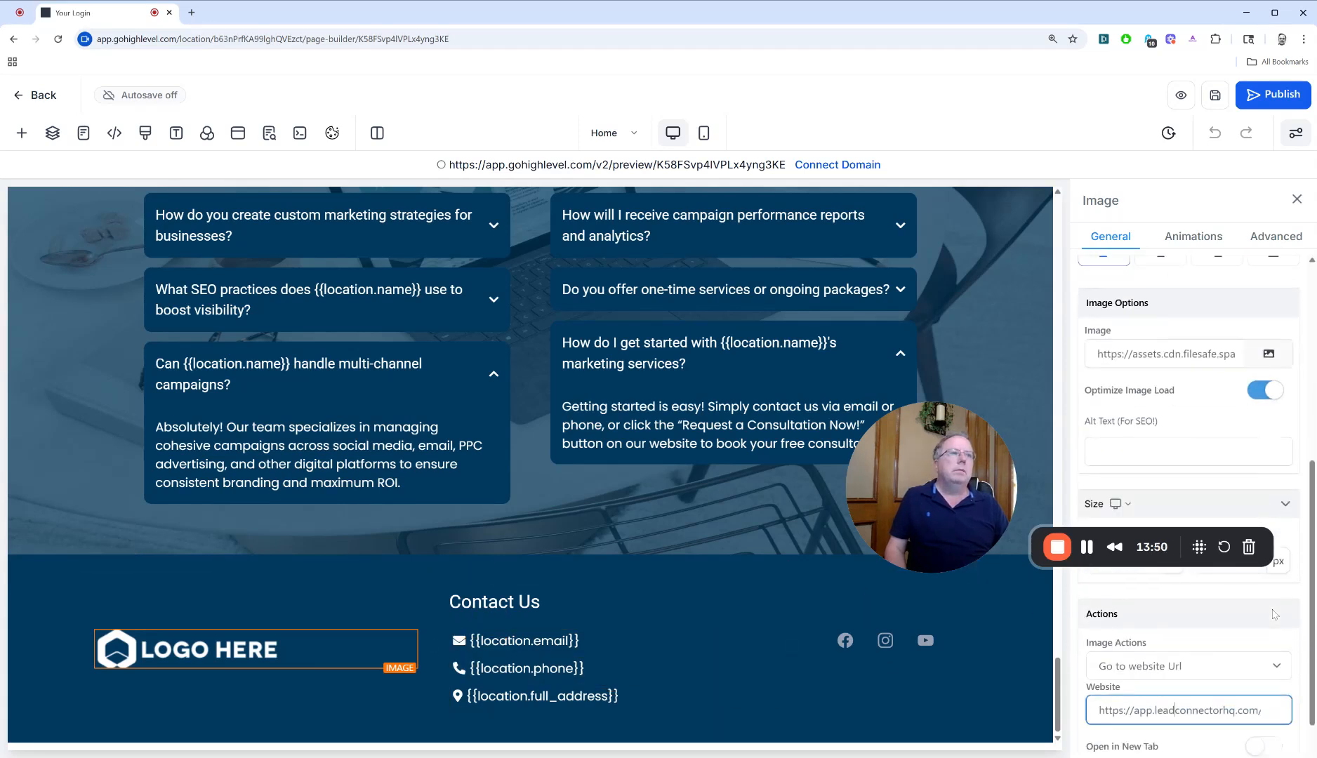
left_click(1226, 674)
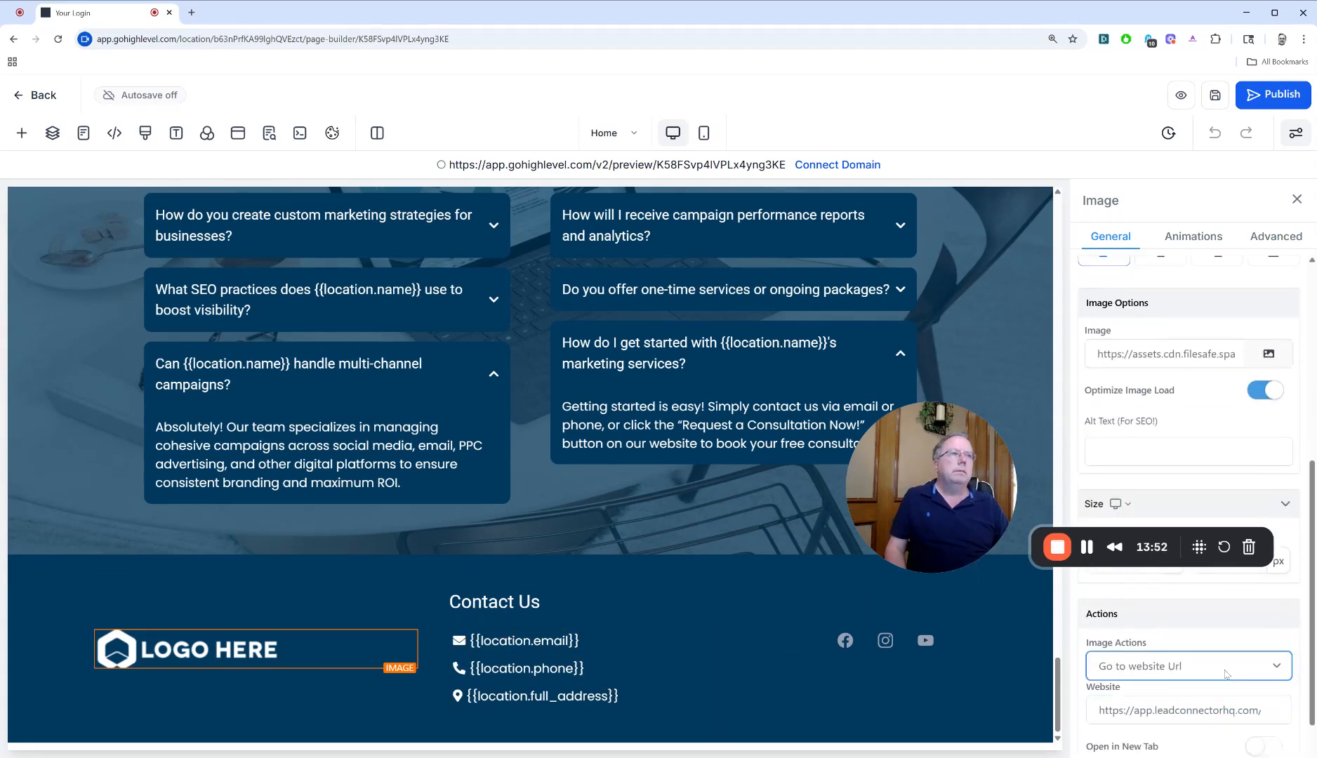
Select Logo_Smallest.jpg from Media Storage as the footer logo's image
left_click(1153, 354)
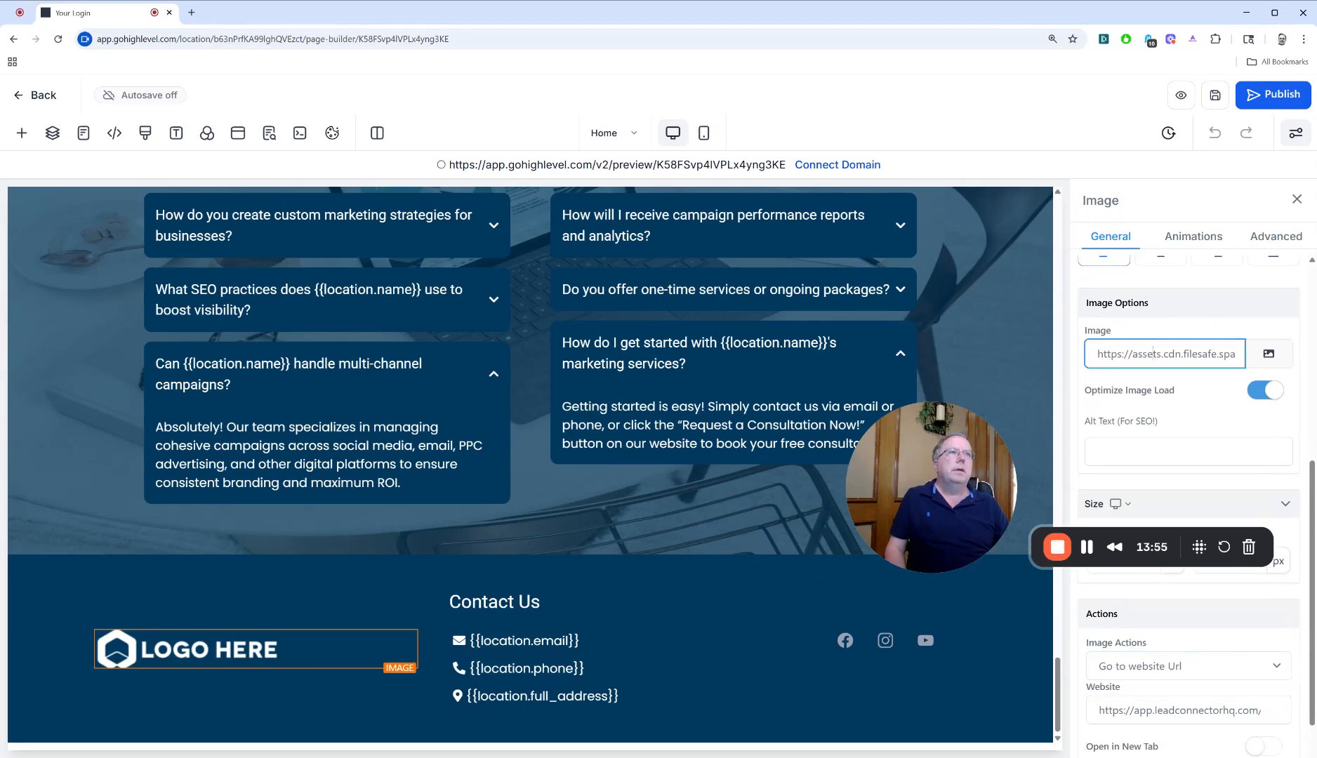
left_click(1269, 355)
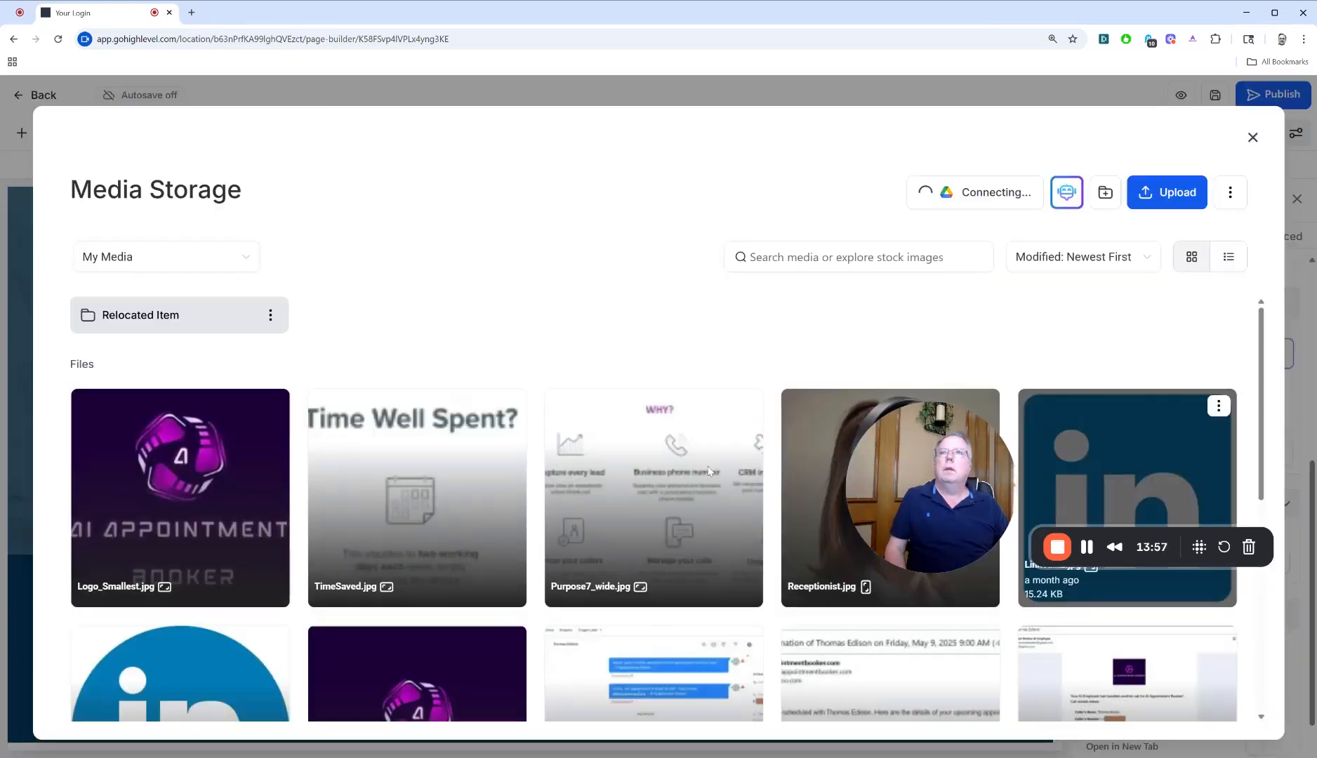
left_click(203, 501)
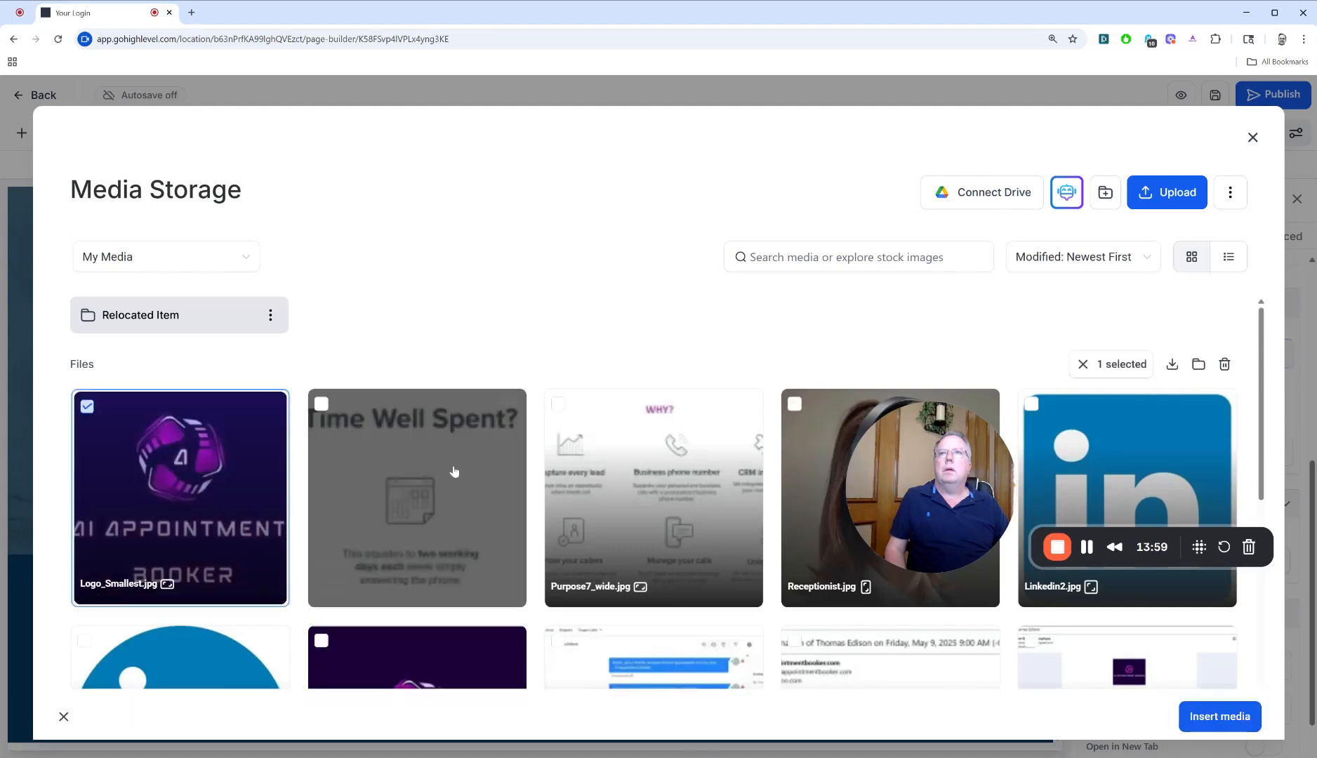